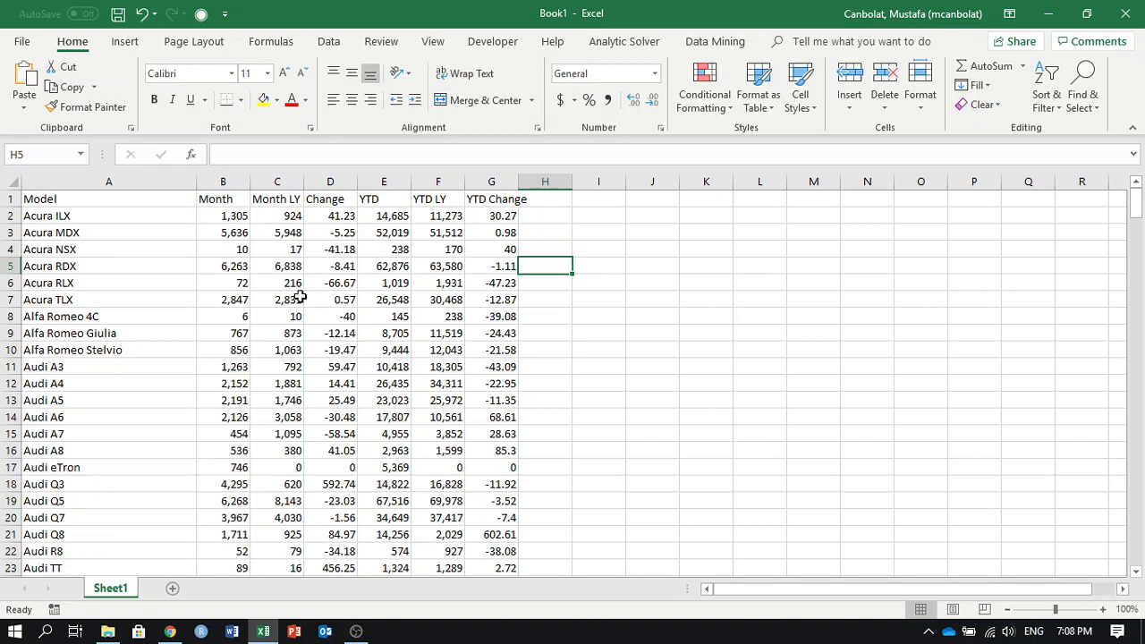
- Look at the source sales table on the goodcarbadcar.net page in Chrome, and return to the Excel workbook's Change column
left_click(170, 631)
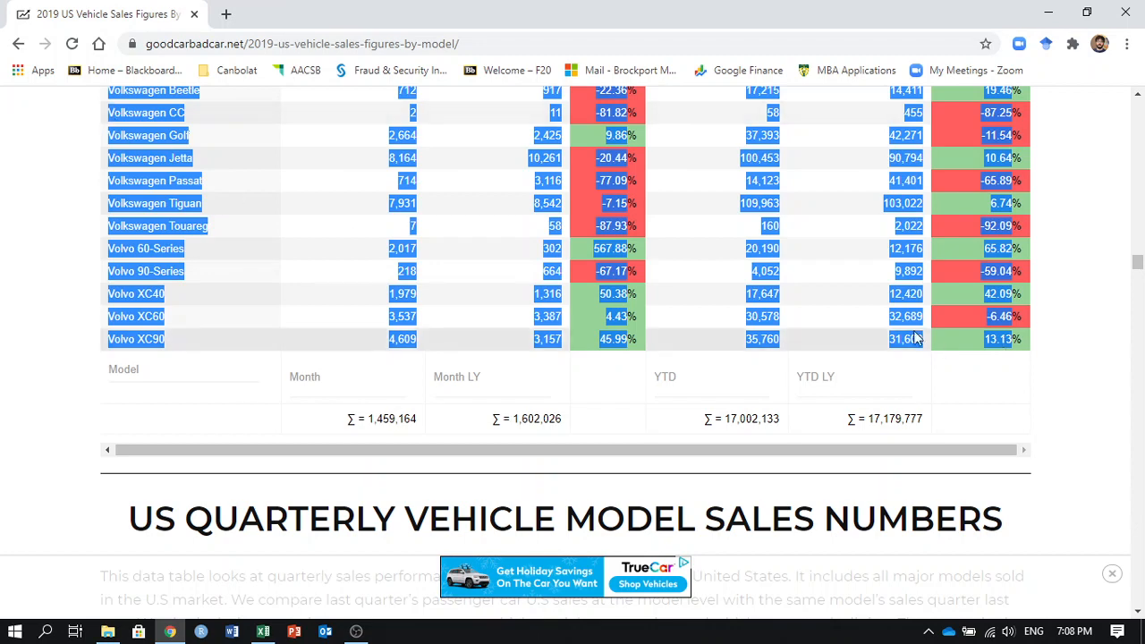
left_click(256, 633)
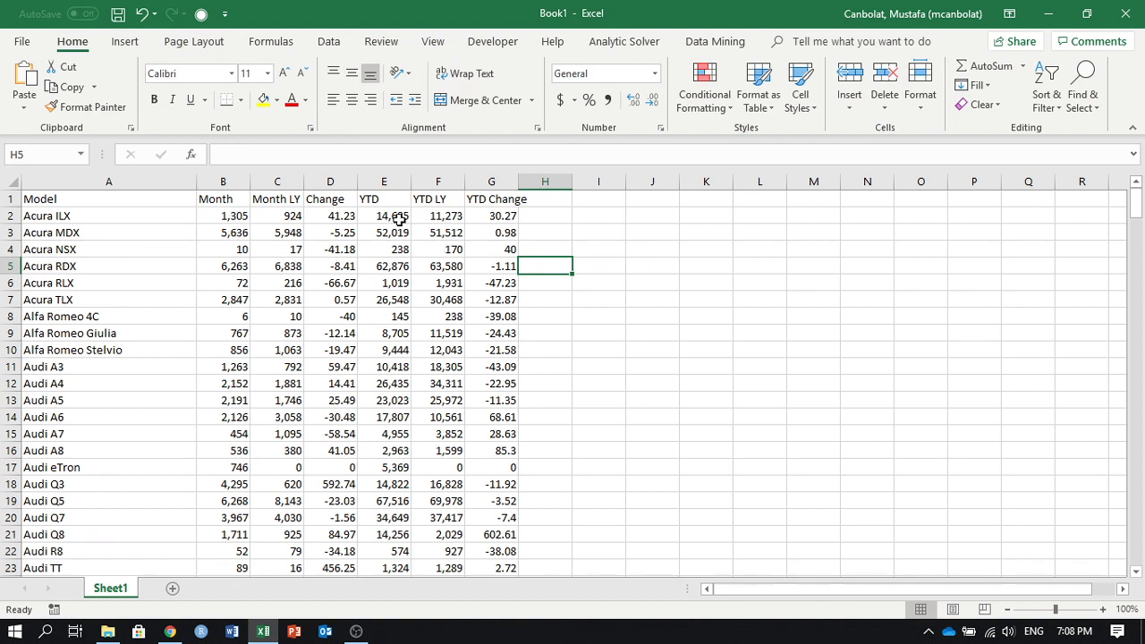
left_click(336, 215)
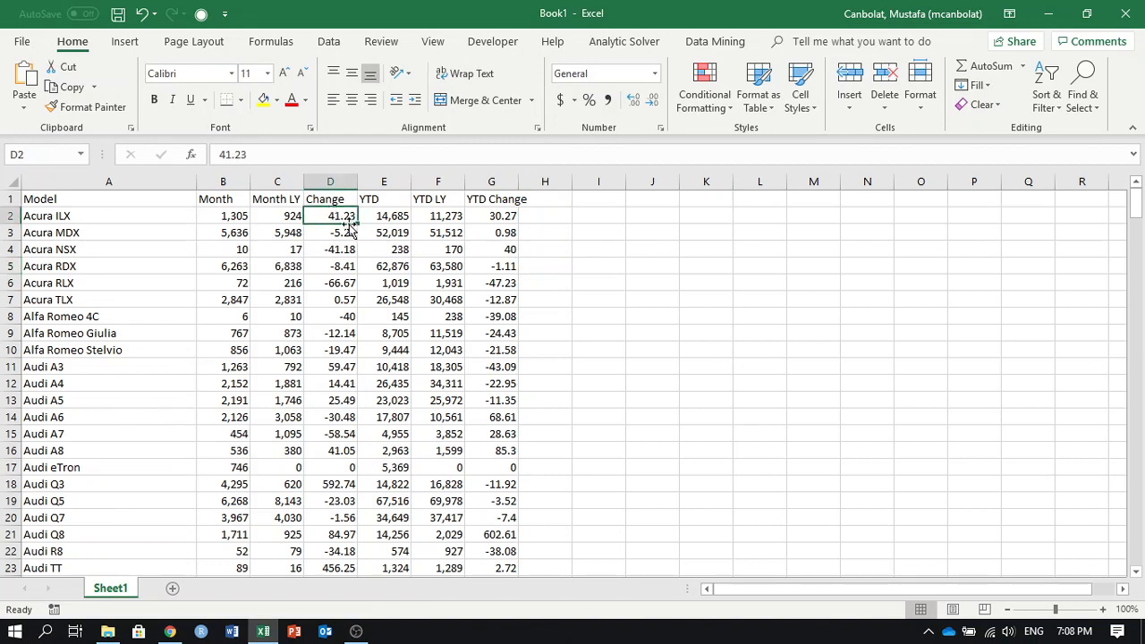
left_click(337, 266)
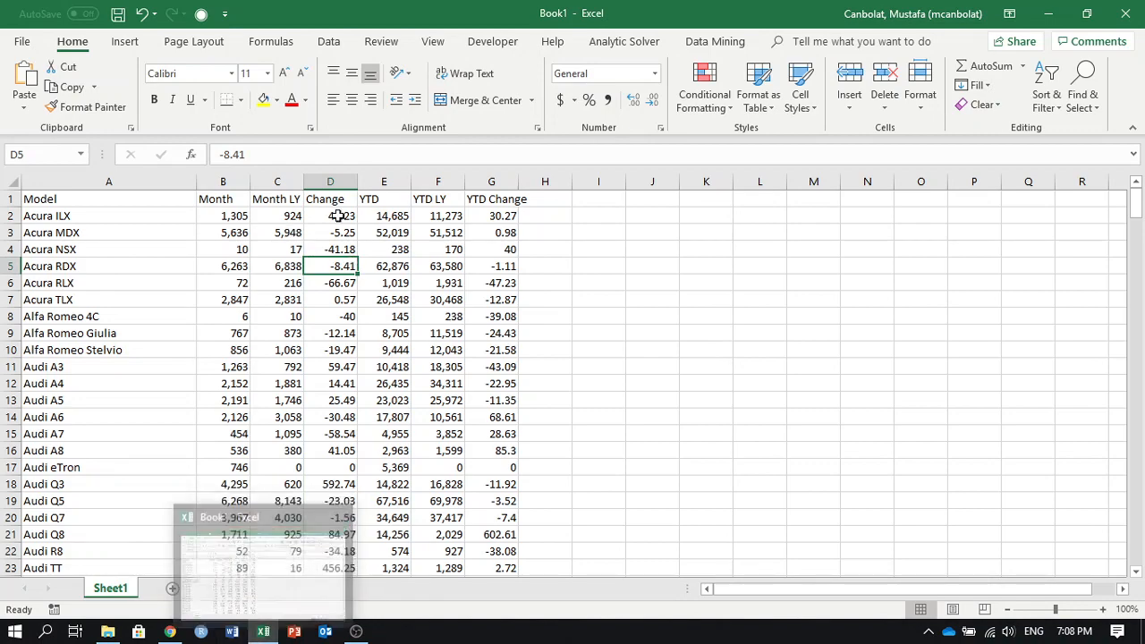
- Clear all values below the Change and YTD Change headers, and fit column G's width to its header
left_click(337, 216)
key("ctrl+shift+Down")
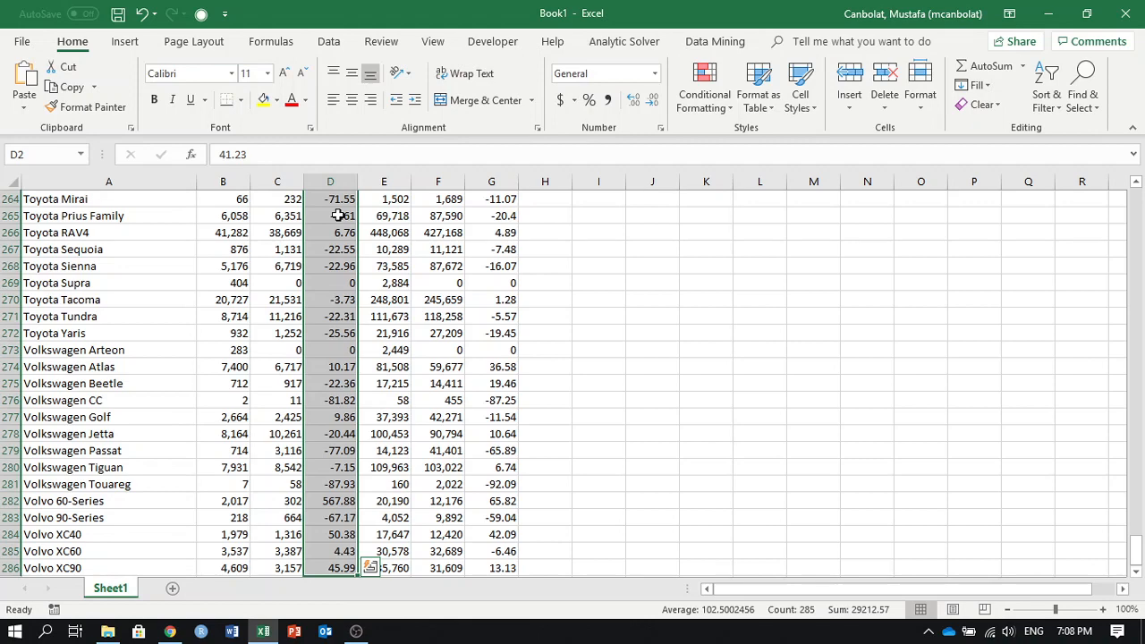
key("ctrl+BackSpace")
left_click(492, 218)
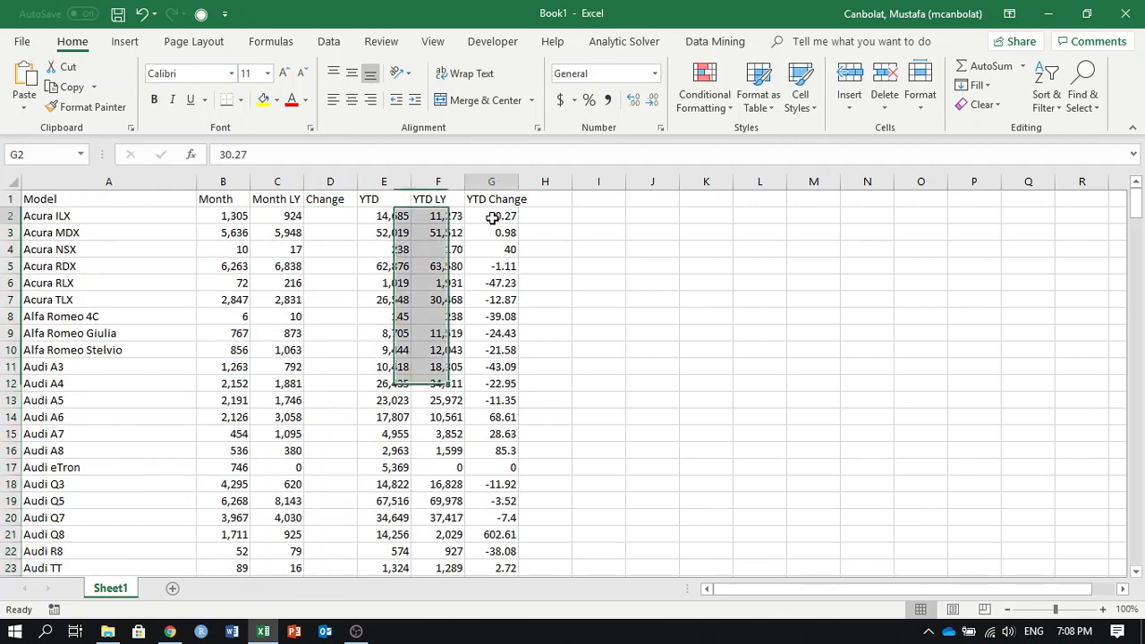
key("ctrl+shift+Down")
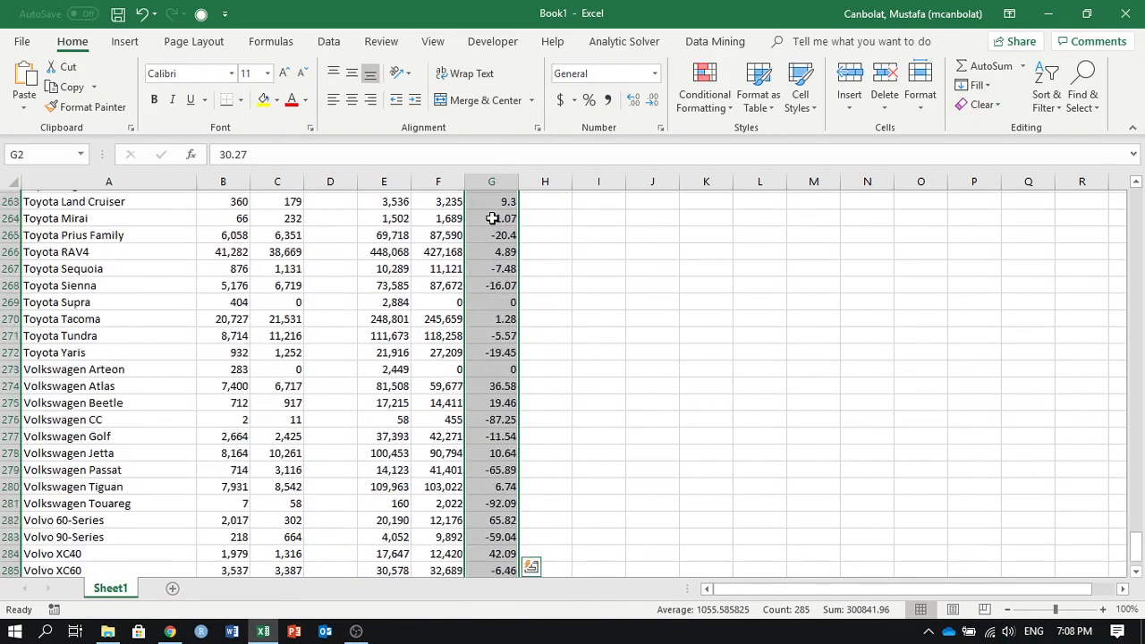
key("Delete")
key("ctrl+BackSpace")
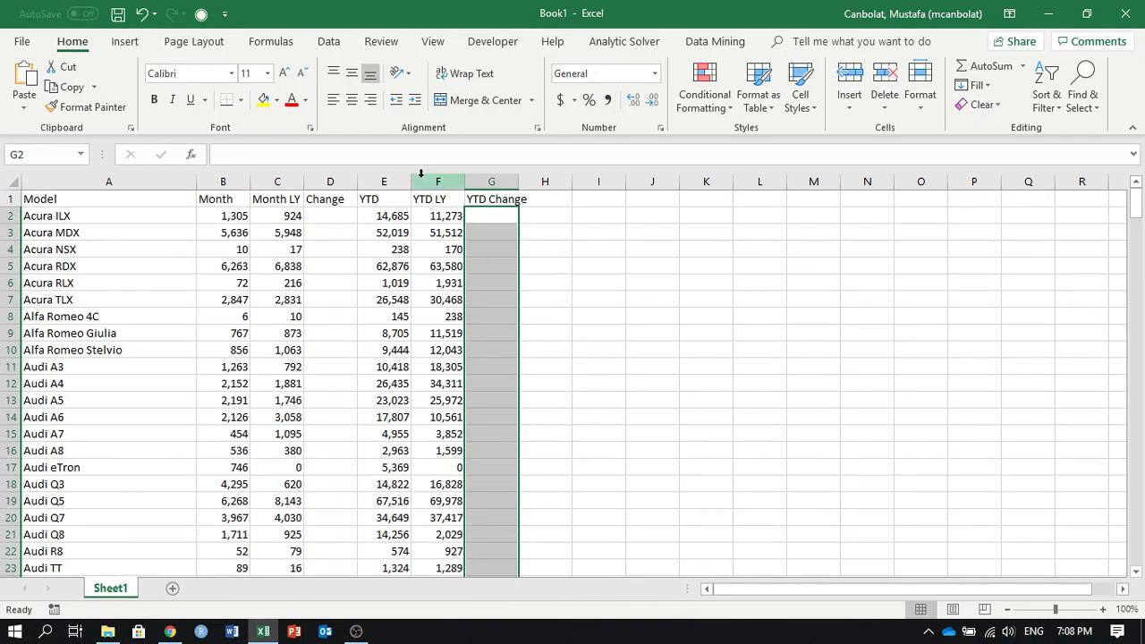
double_click(515, 181)
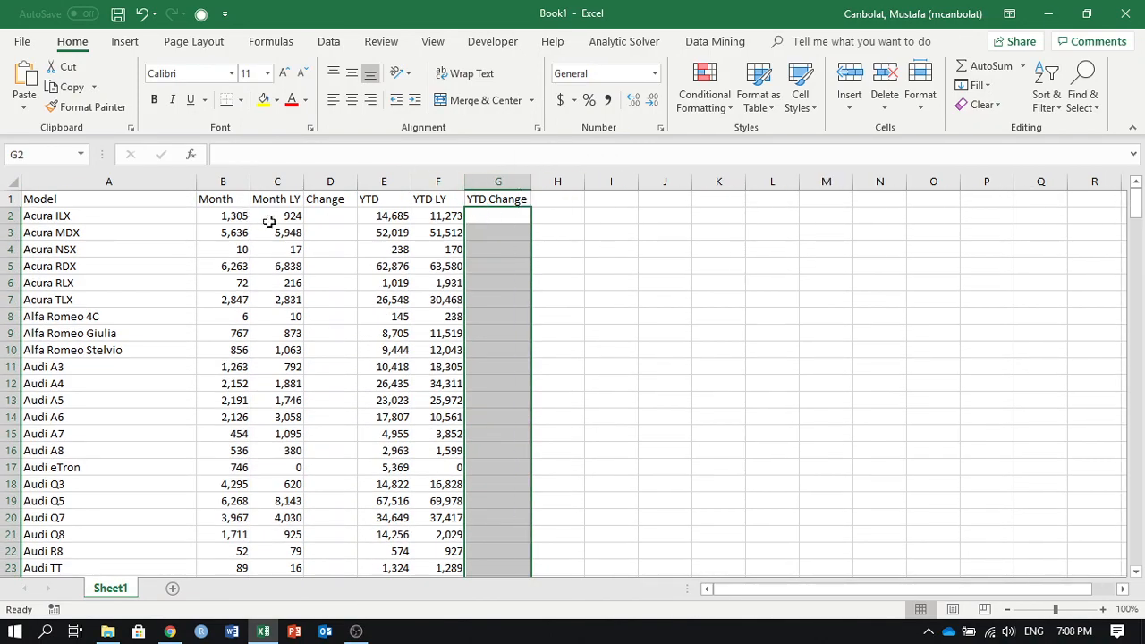
left_click(206, 211)
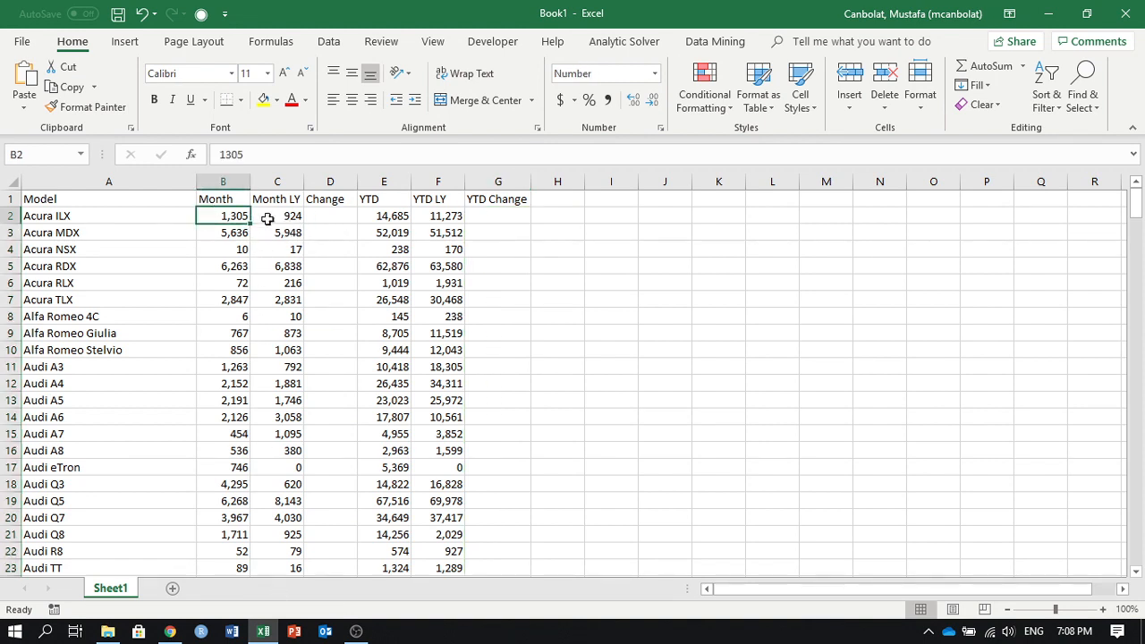
left_click(336, 214)
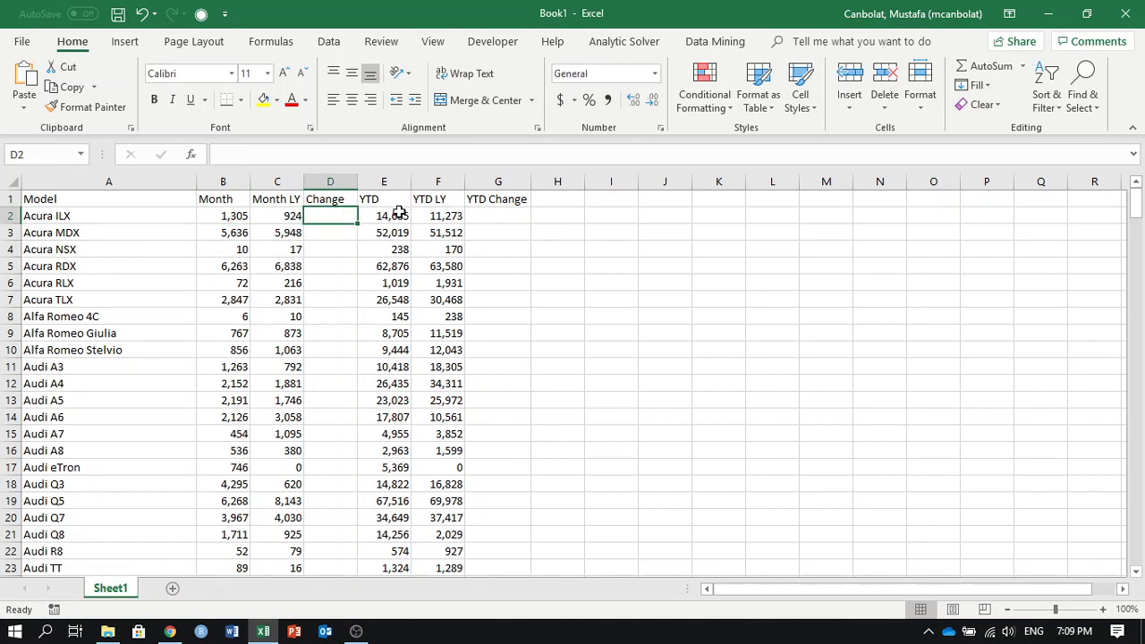
left_click(516, 216)
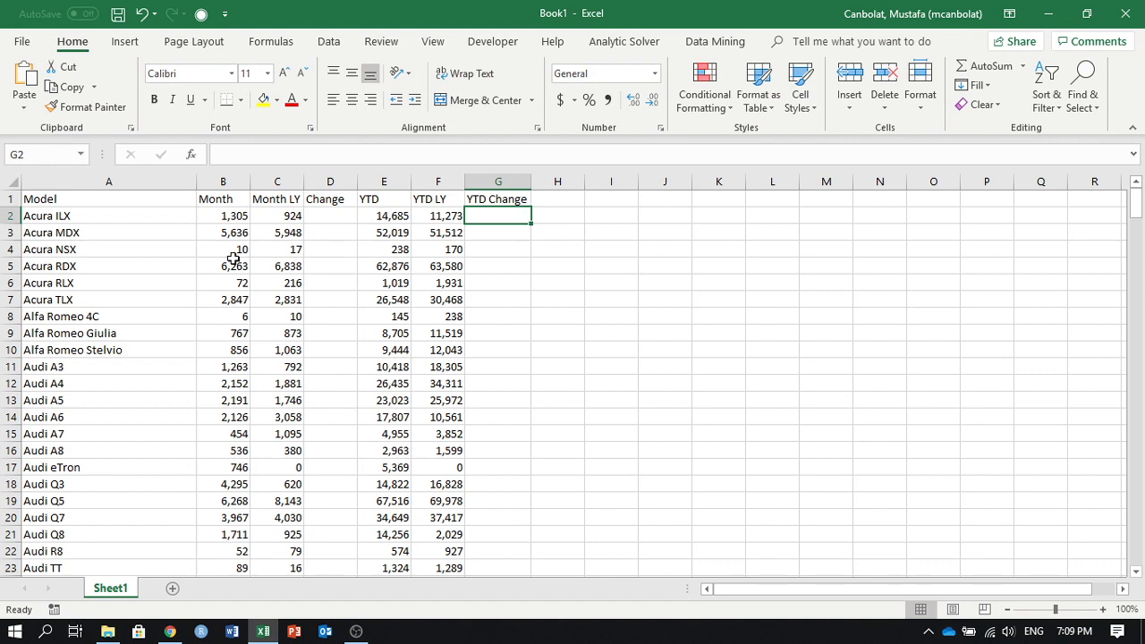
- Enter the month-over-last-year change formula =(B2-C2)/C2 in cell D2
scroll(290, 239, "up", 1, "ctrl")
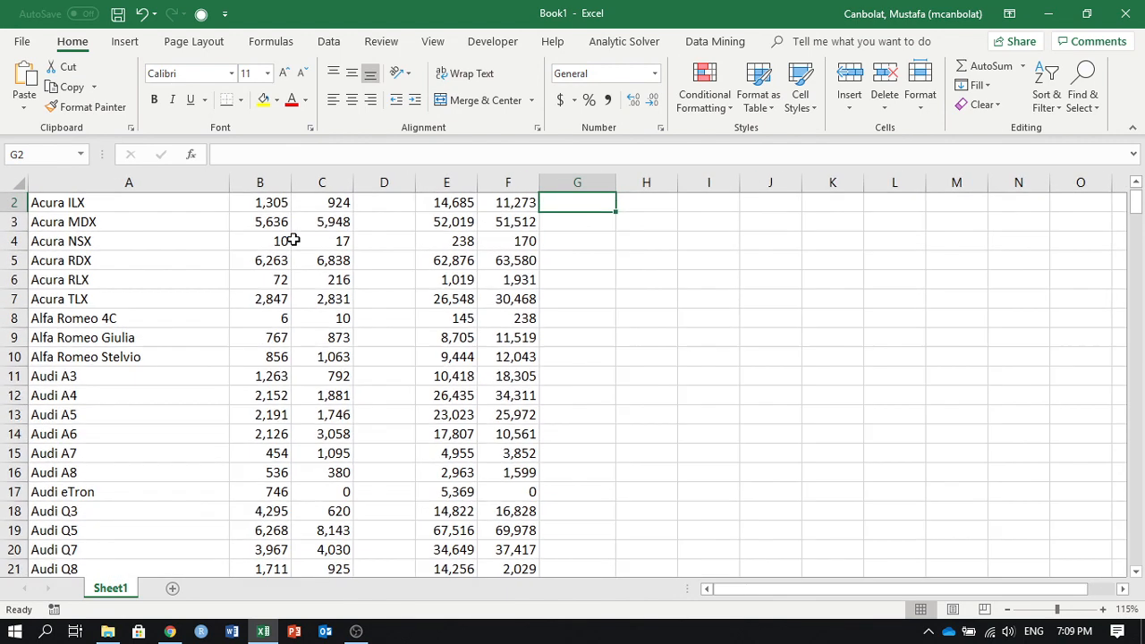
left_click(398, 224)
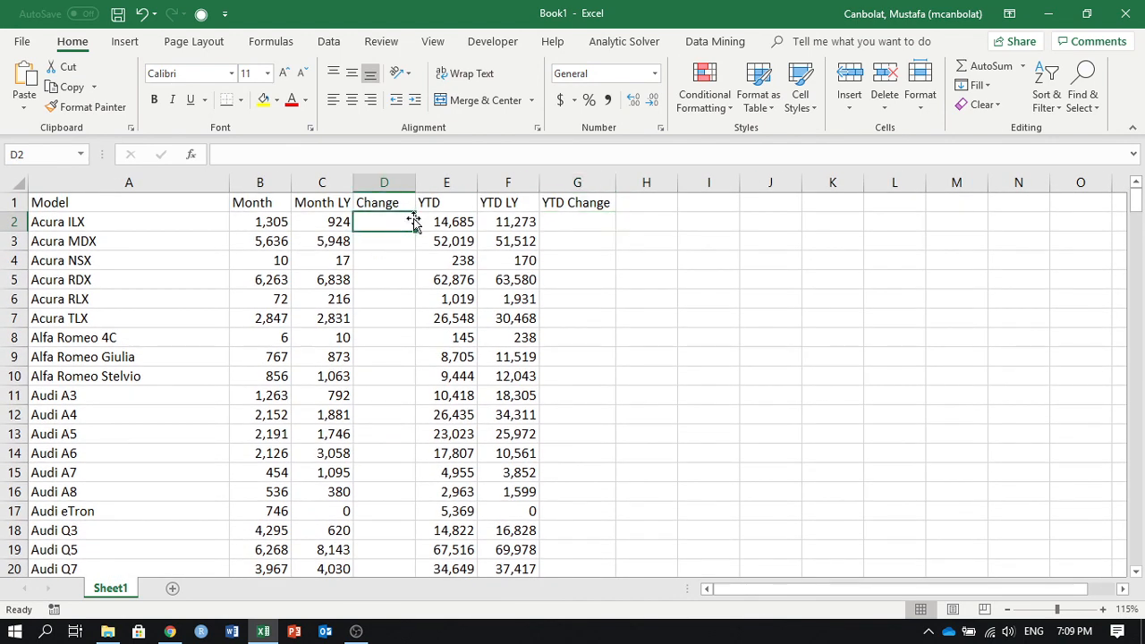
type("=")
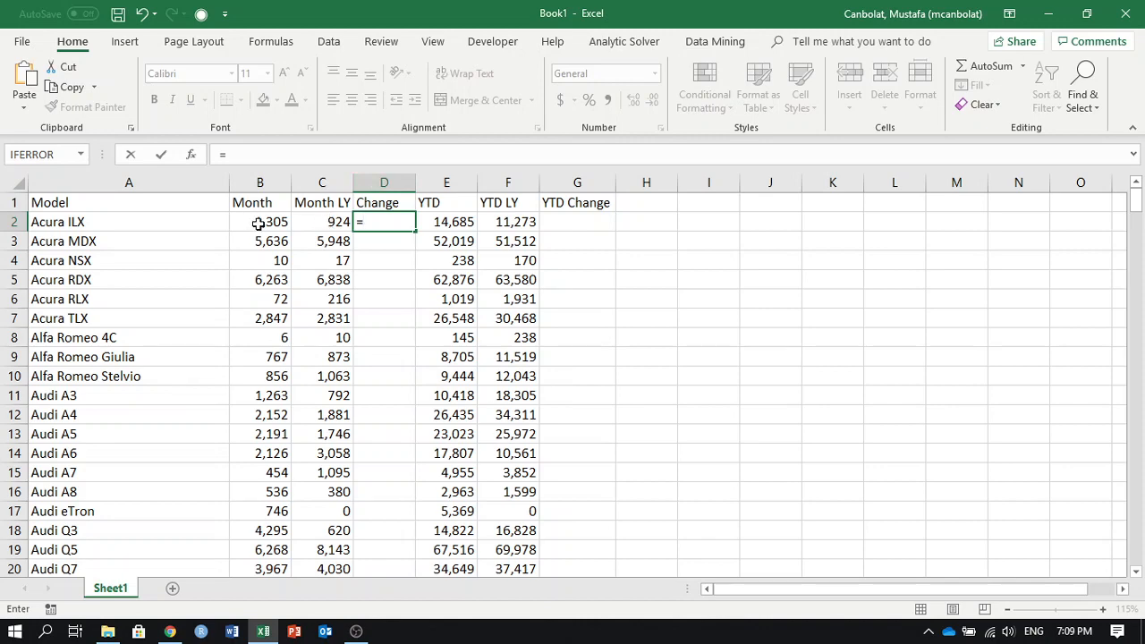
type("(")
scroll(257, 224, "down", 3)
scroll(257, 224, "up", 3)
left_click(264, 220)
type("-")
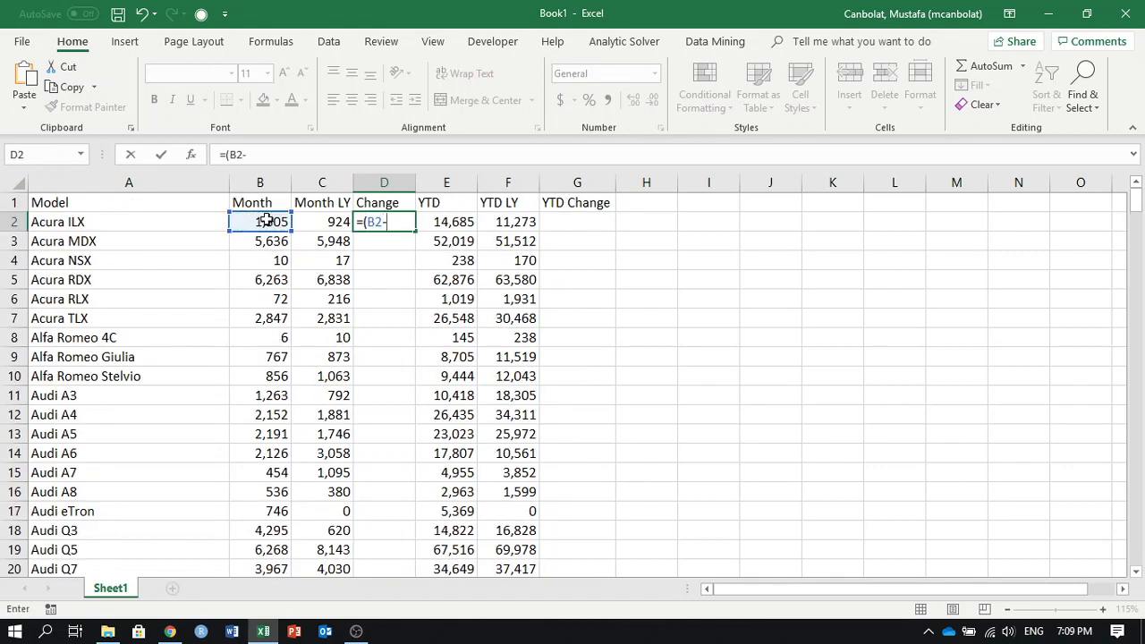
left_click(326, 221)
type(")/")
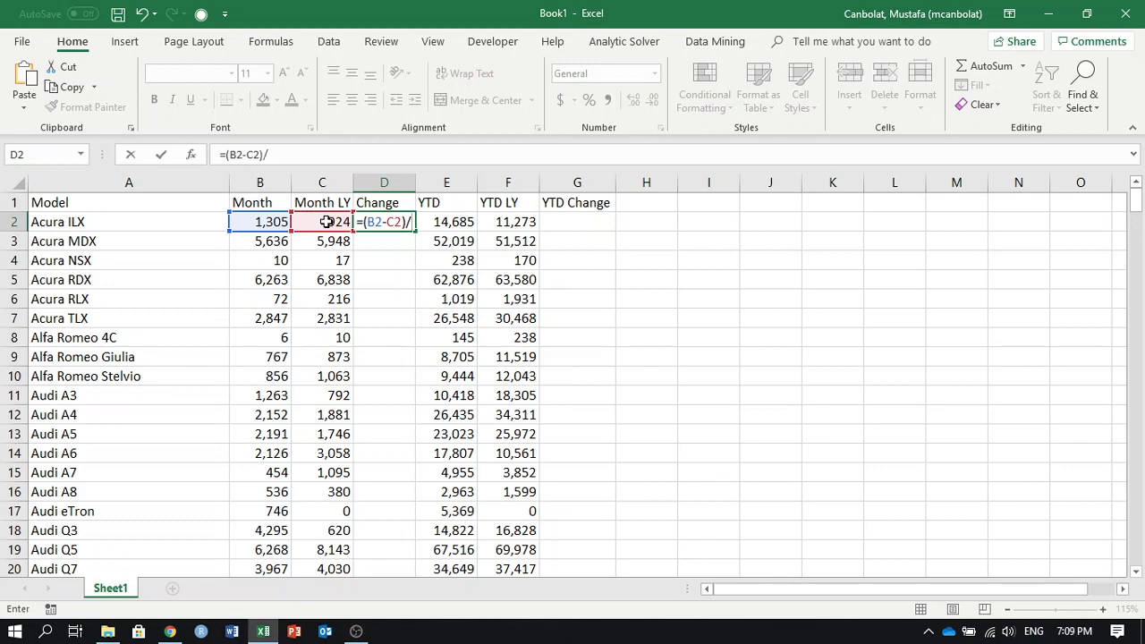
left_click(325, 222)
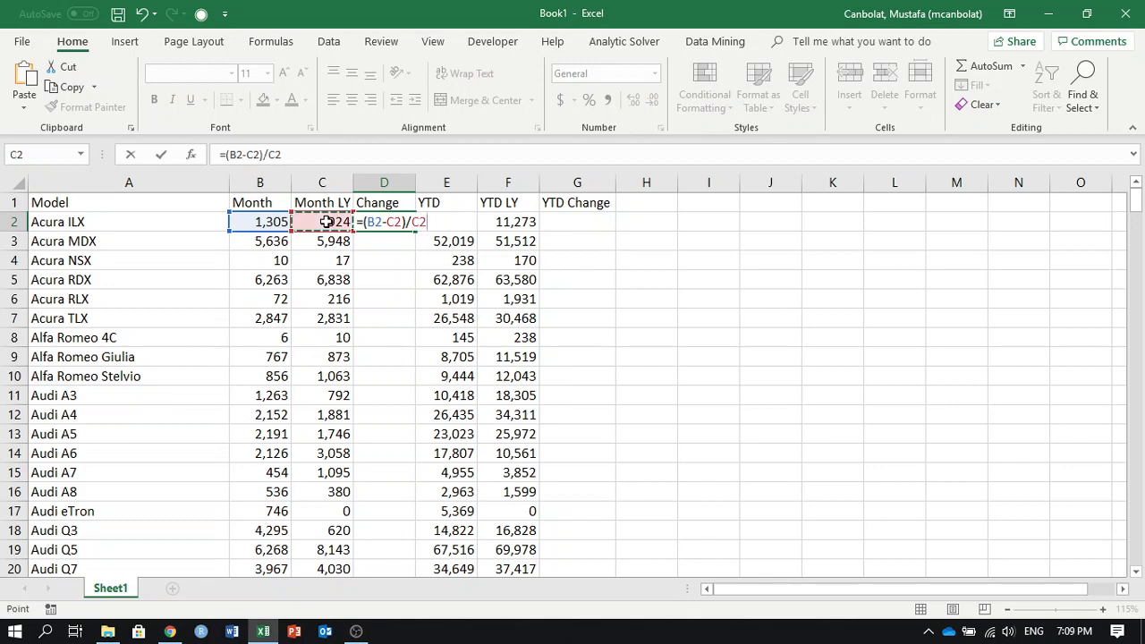
key("Return")
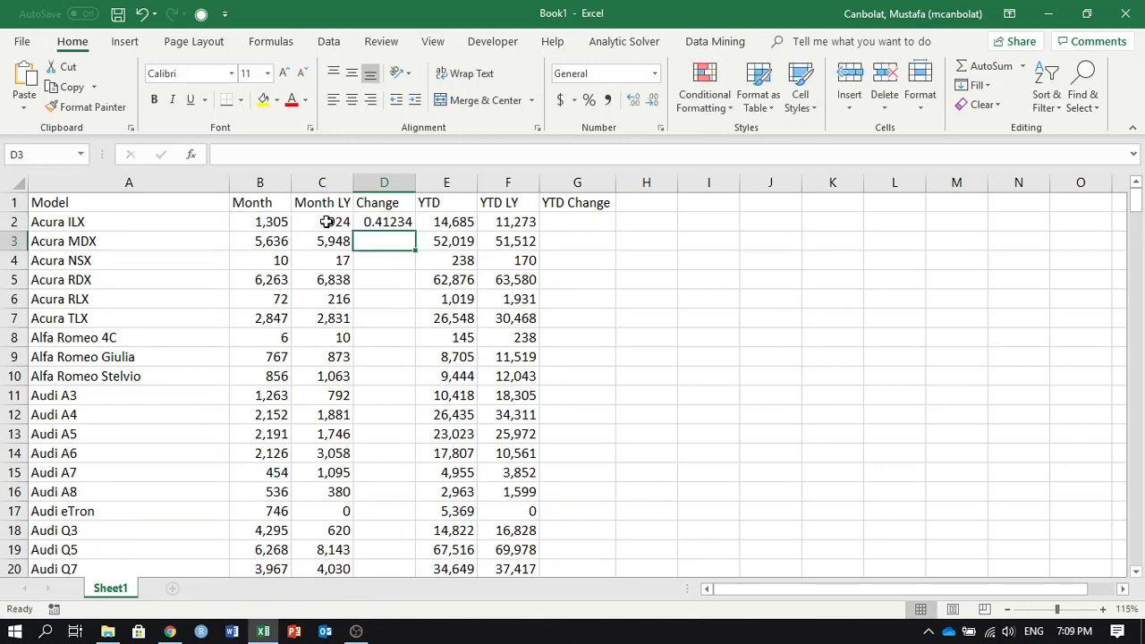
- Format D2 as a percentage in a slightly wider column D, and fill its formula down the Change column
left_click(400, 221)
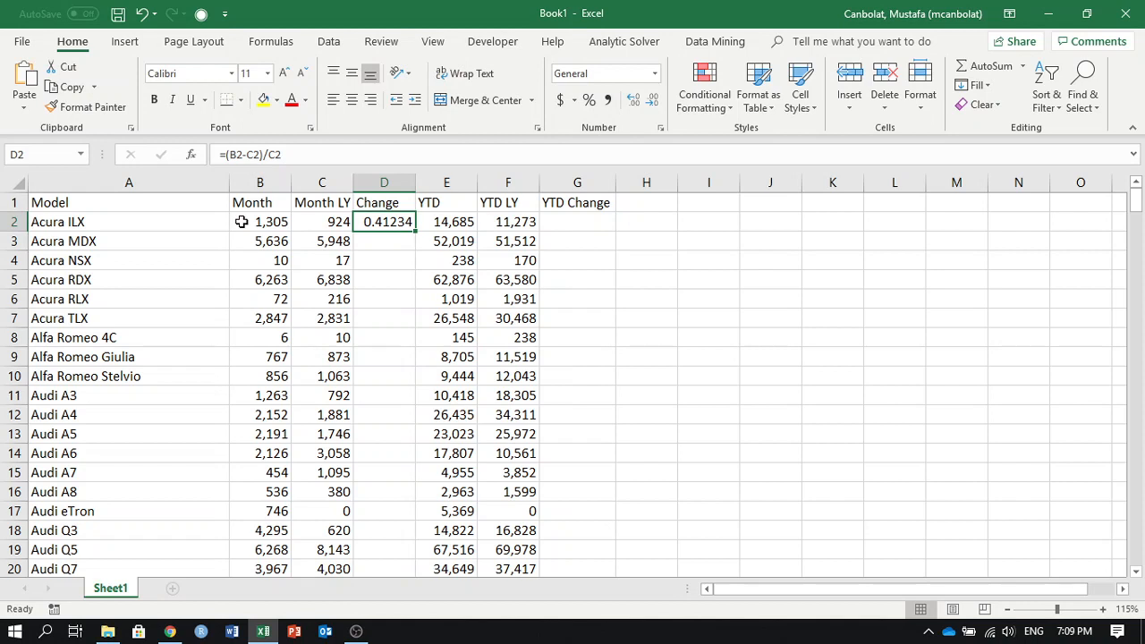
left_click(589, 102)
left_click_drag(414, 183, 422, 183)
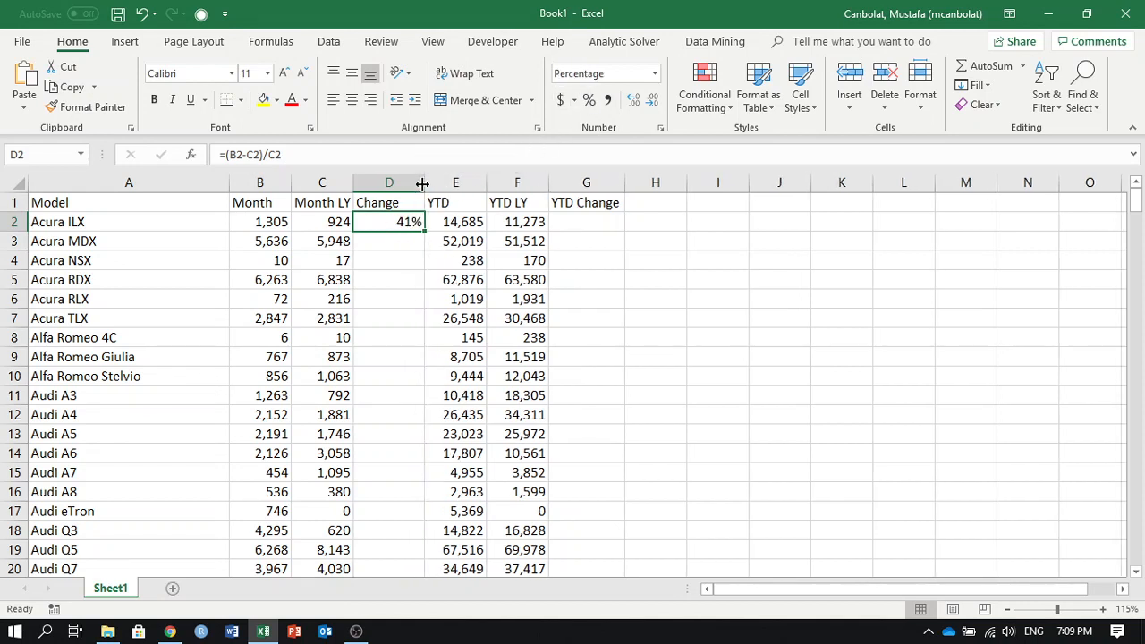
double_click(423, 231)
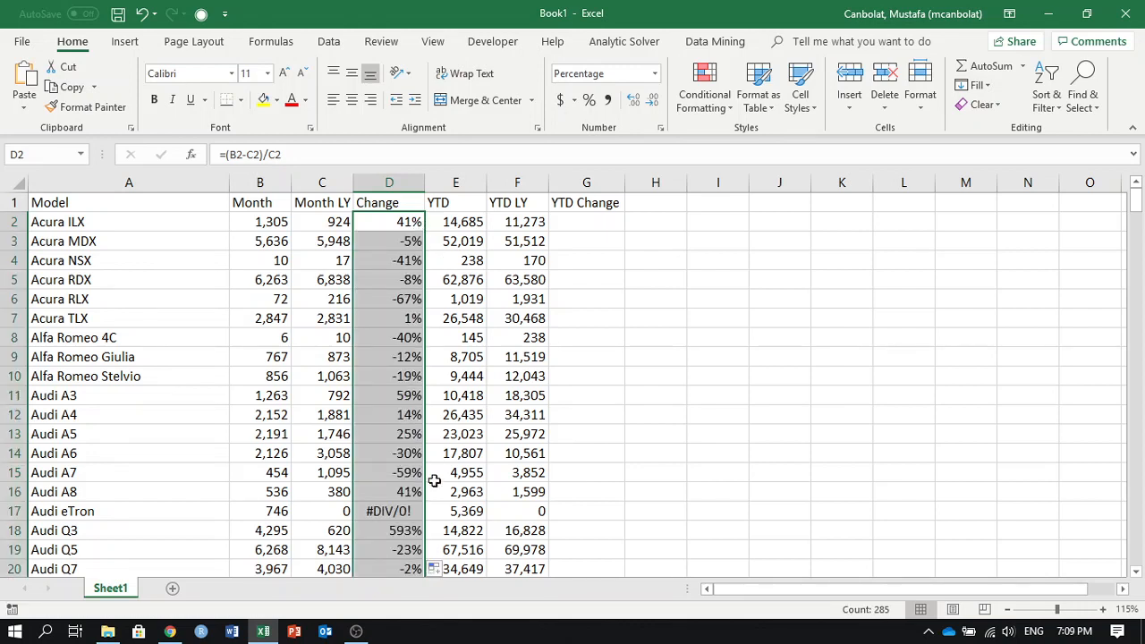
- Check the Audi eTron change formula in D17, and wrap D2's formula in IFERROR as =IFERROR((B2-C2)/C2,"")
double_click(396, 511)
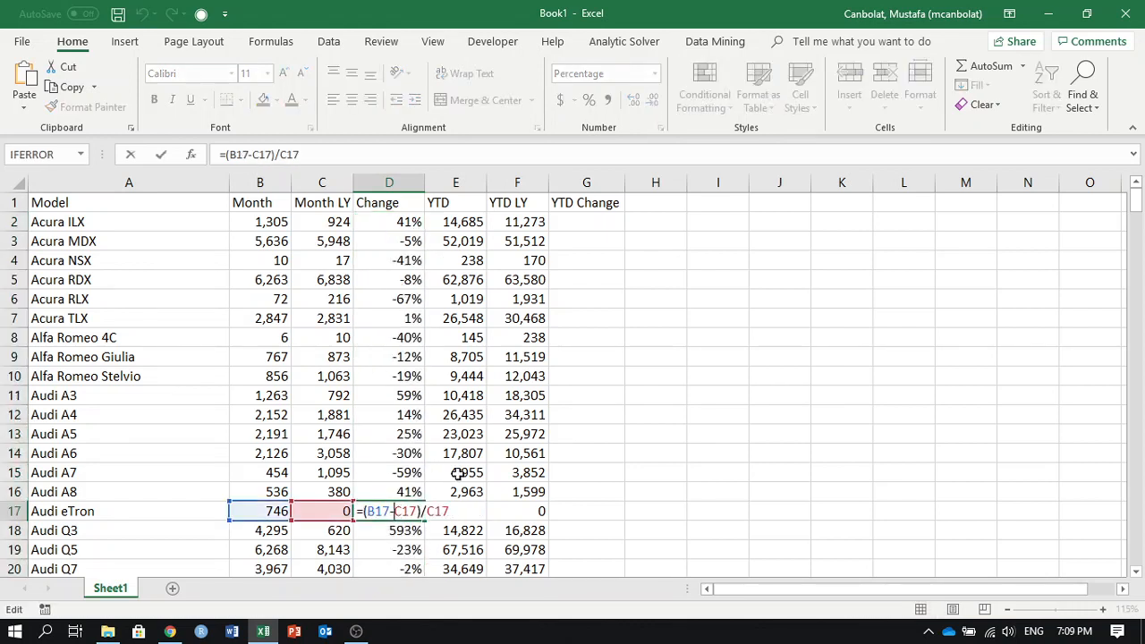
key("Escape")
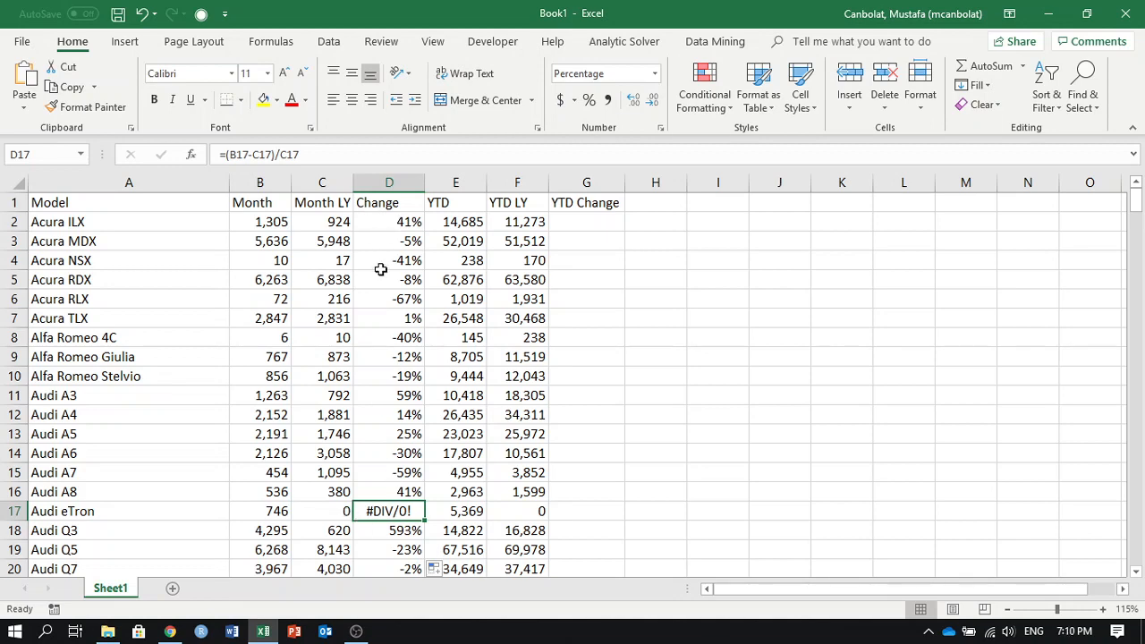
scroll(393, 246, "up", 1, "ctrl")
double_click(440, 222)
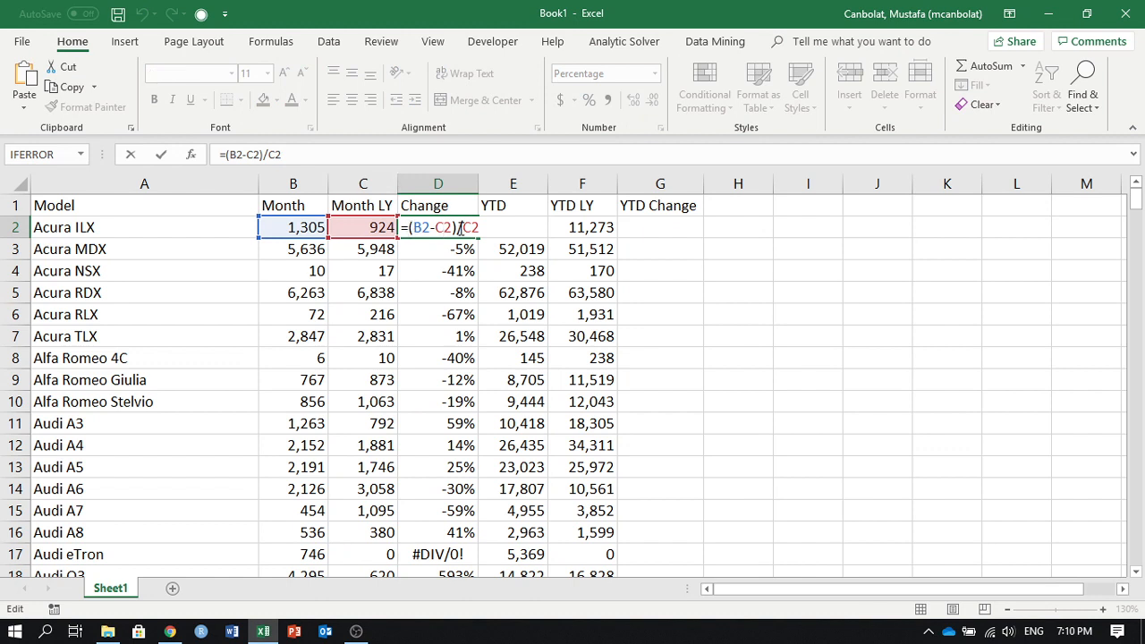
type("IFERROR(")
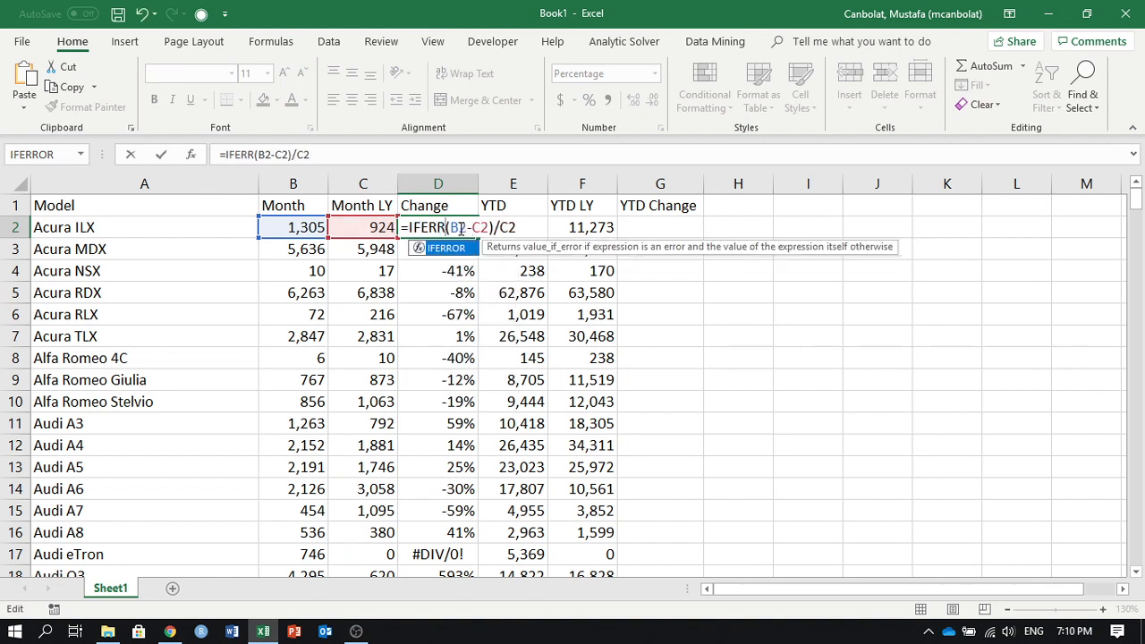
left_click(542, 227)
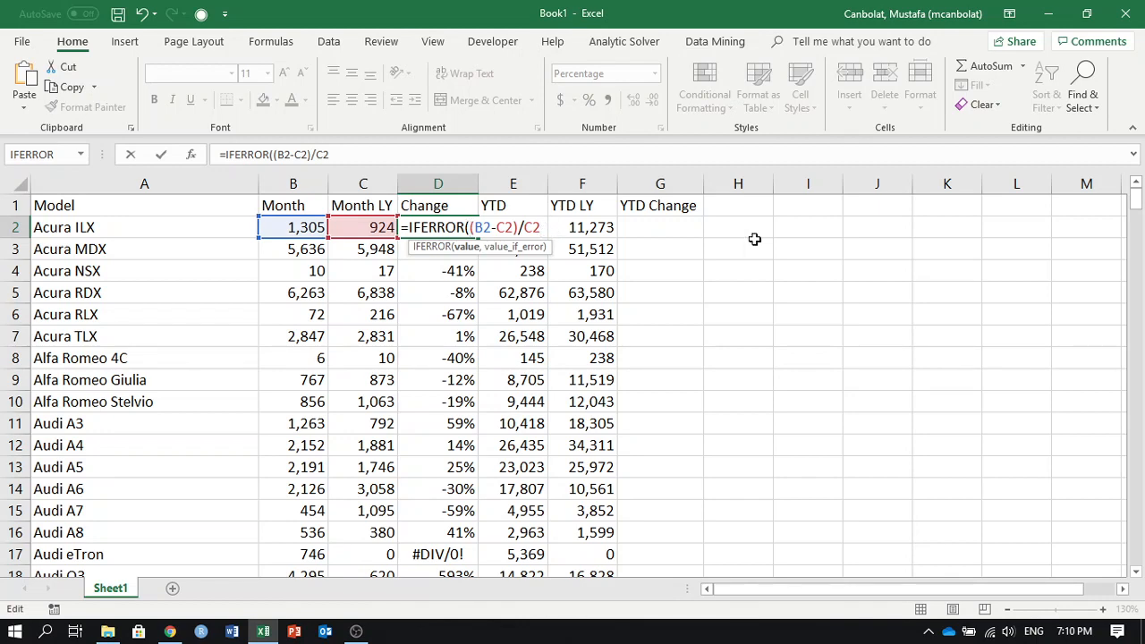
type(",")
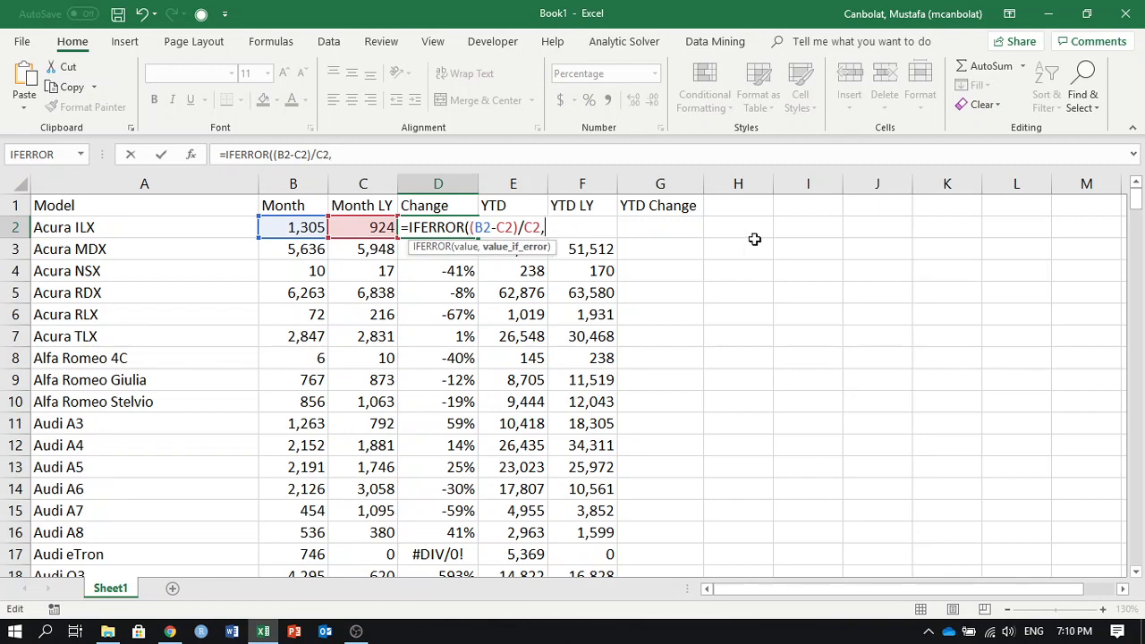
type("\"\")")
key("Return")
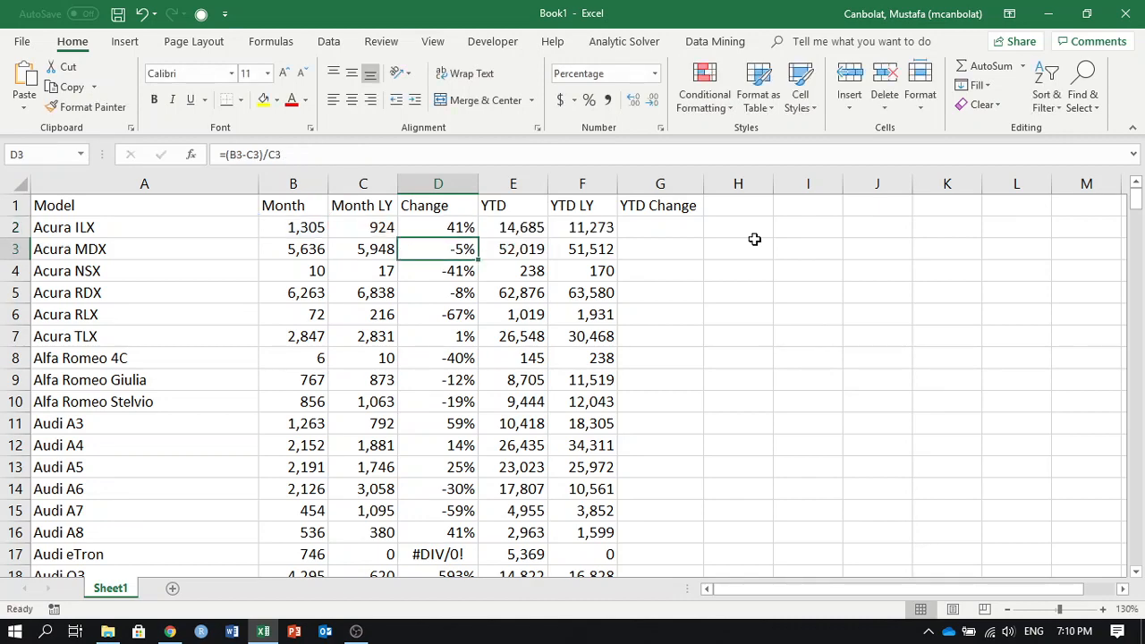
- Fill the IFERROR formula from D2 down through the last row of the Change column
left_click(445, 227)
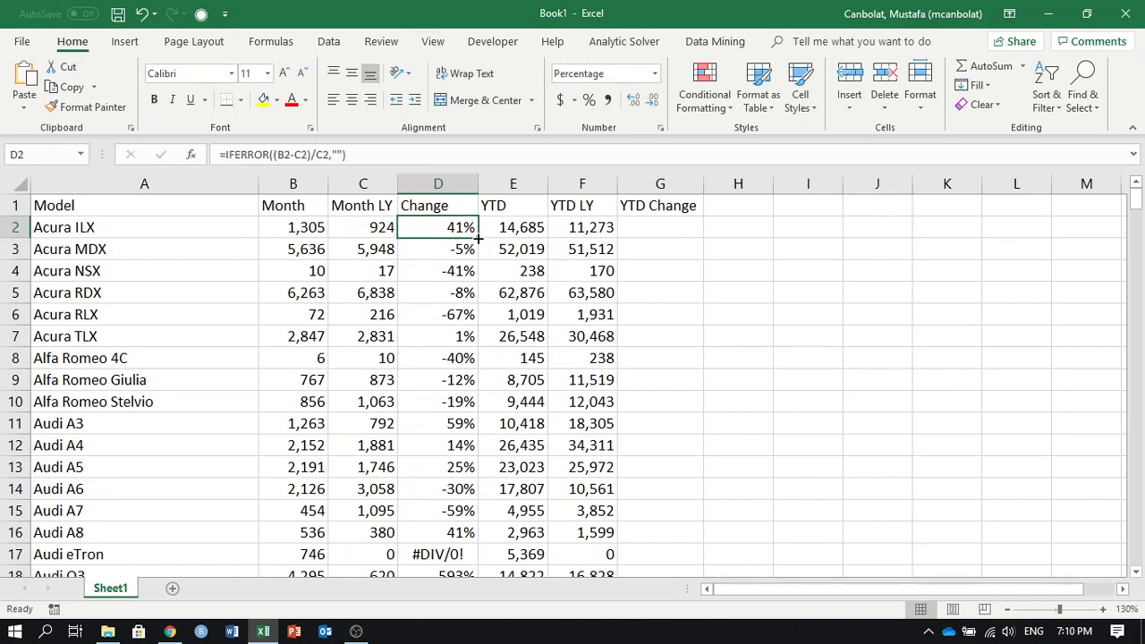
key("ctrl+shift+Down")
key("ctrl+d")
scroll(460, 340, "down", 3)
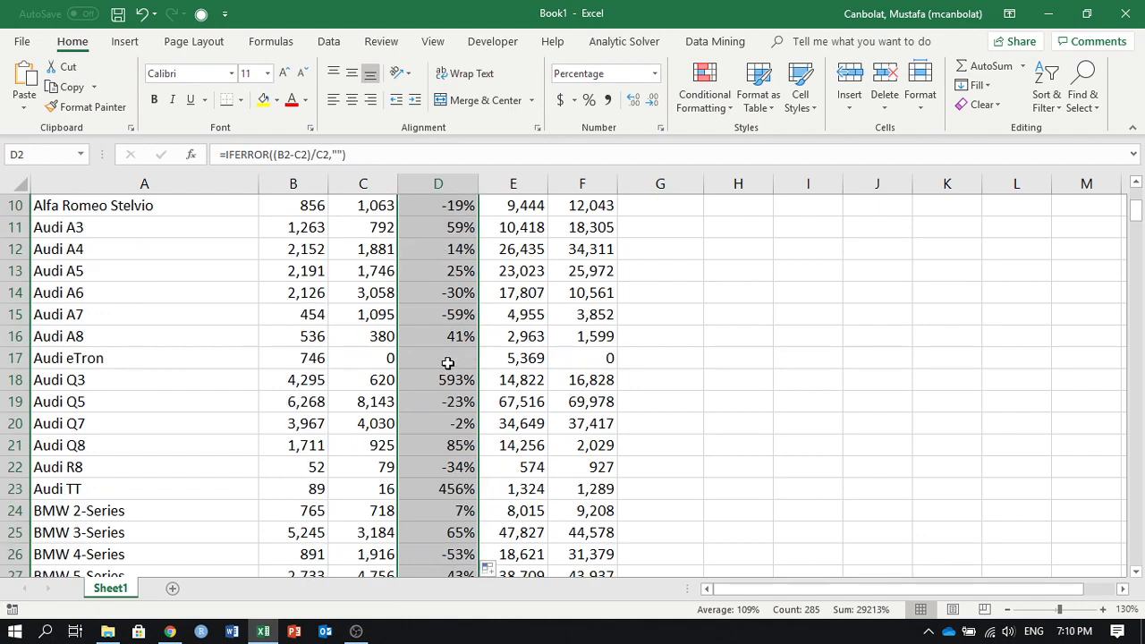
scroll(447, 362, "up", 3)
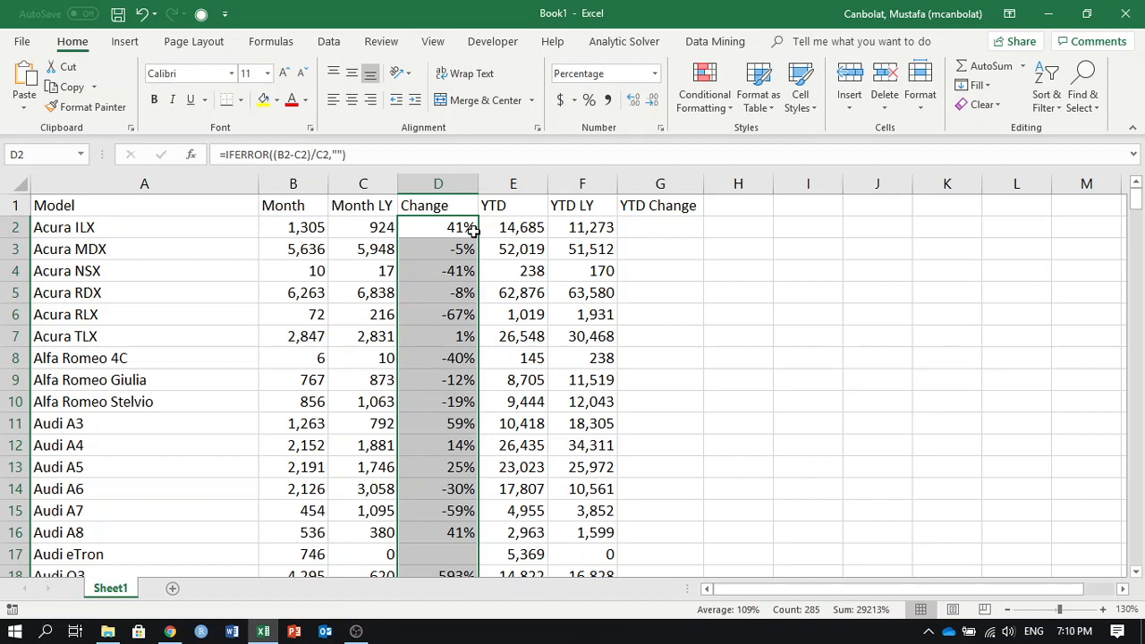
- Copy the Change column's formulas into the YTD Change column starting at G2, and check the formula in G2
key("ctrl+c")
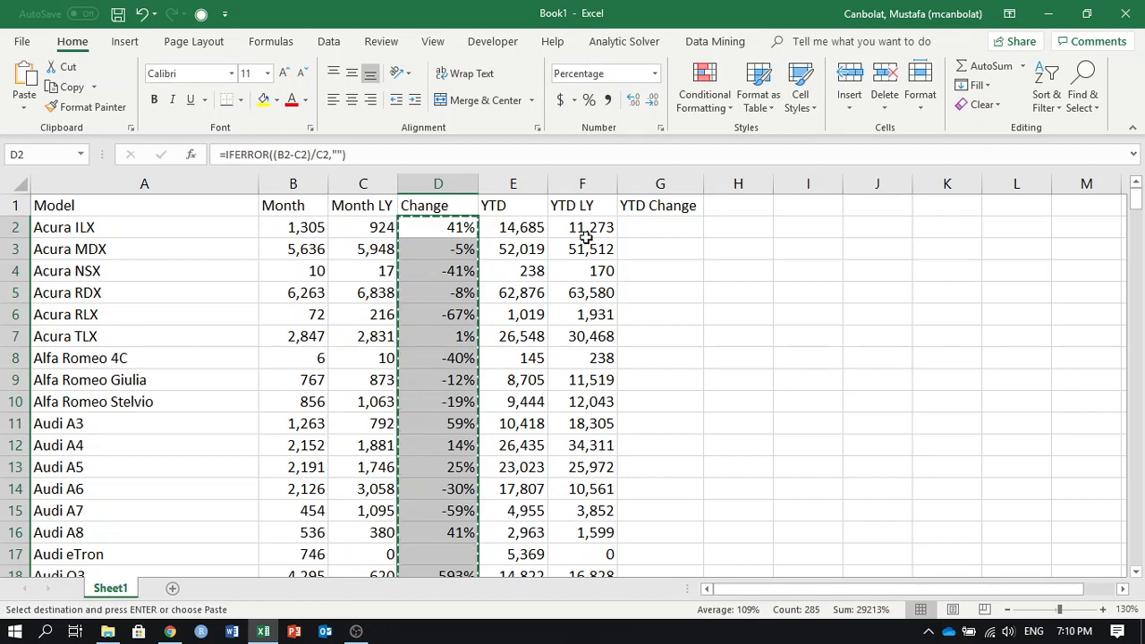
left_click(649, 227)
key("ctrl+v")
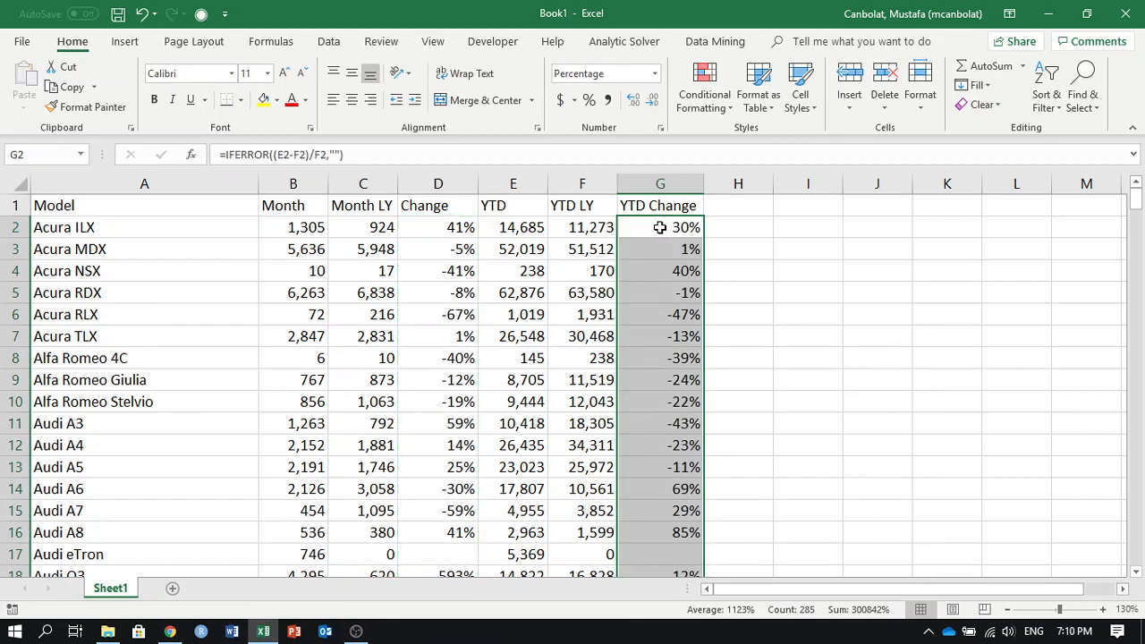
double_click(658, 228)
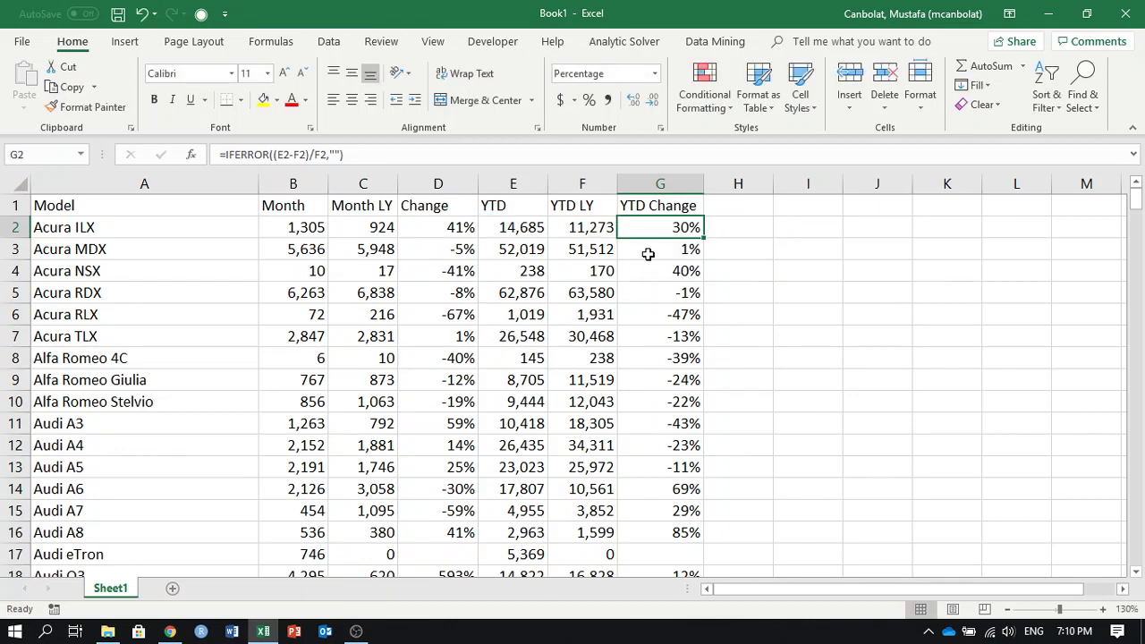
- Add filters to the header row A1:G1, from Model to YTD Change
key("ctrl+Return")
scroll(670, 319, "down", 3)
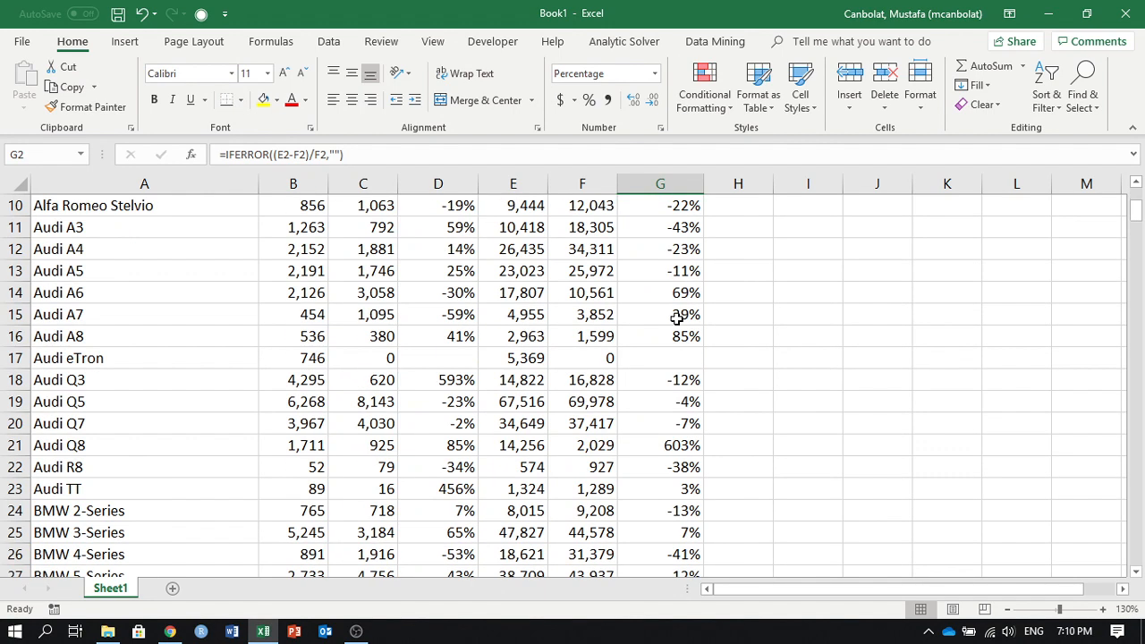
scroll(671, 320, "up", 3)
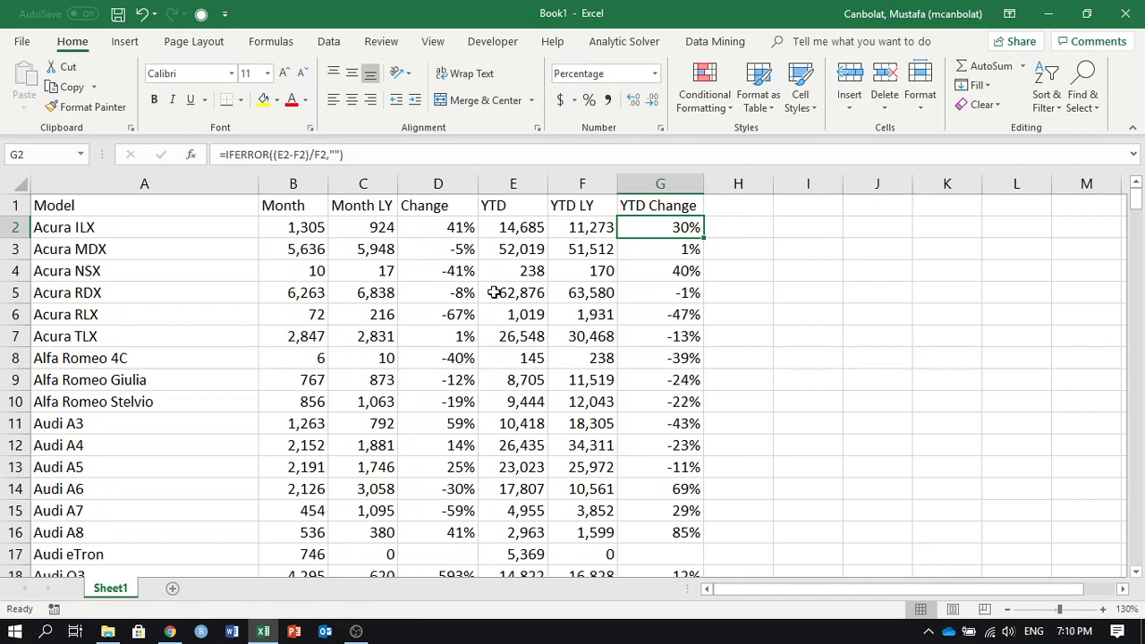
left_click(118, 206)
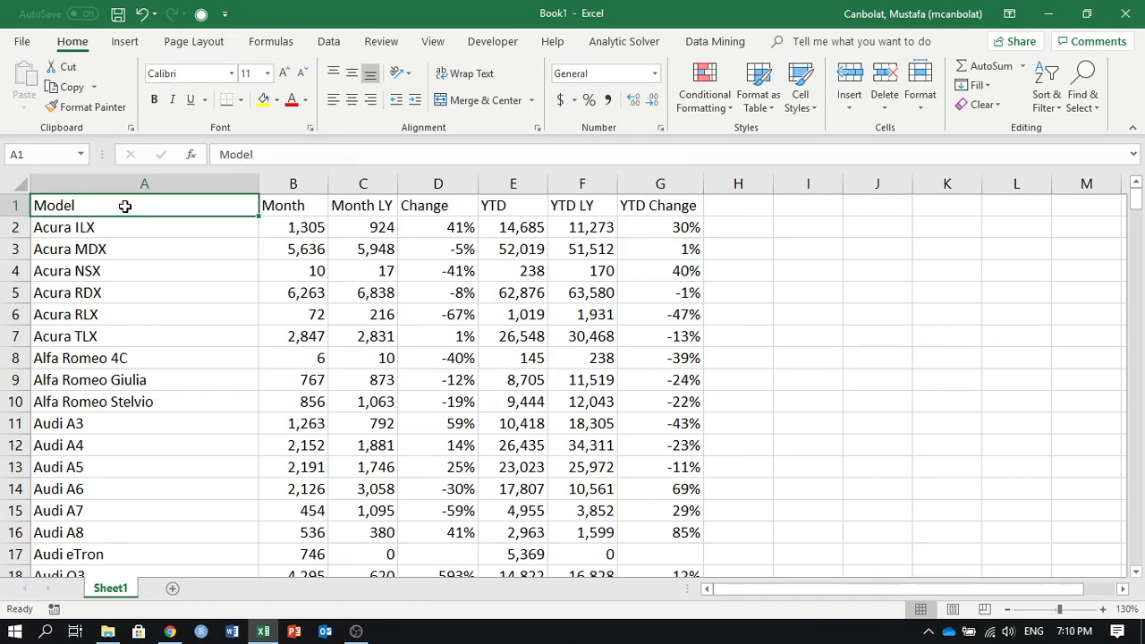
left_click_drag(158, 204, 666, 206)
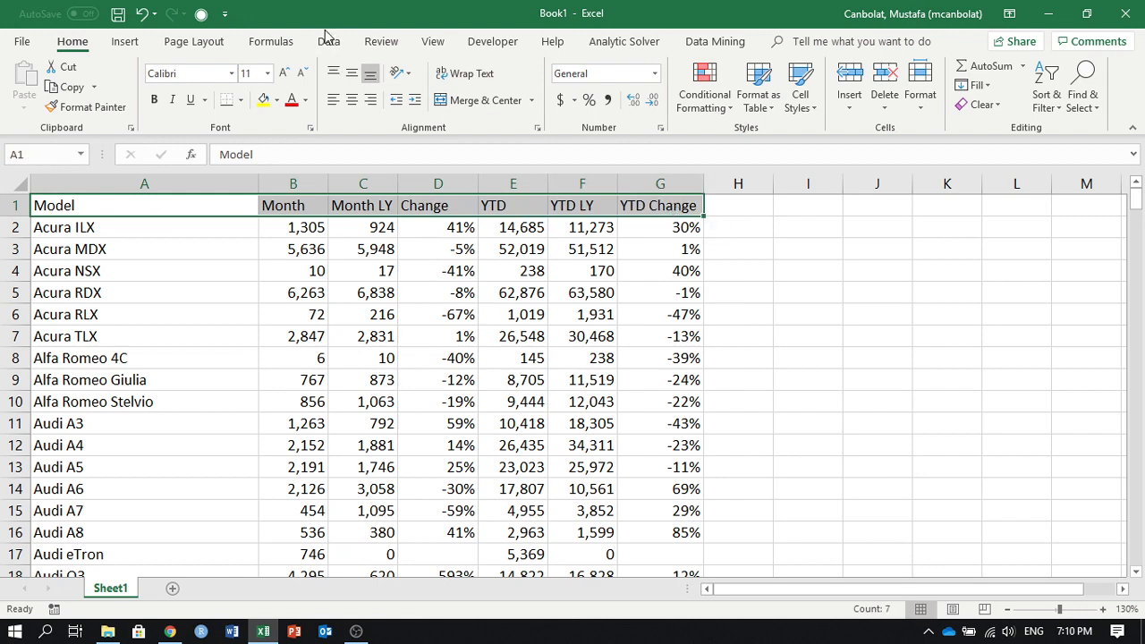
left_click(328, 41)
left_click(510, 93)
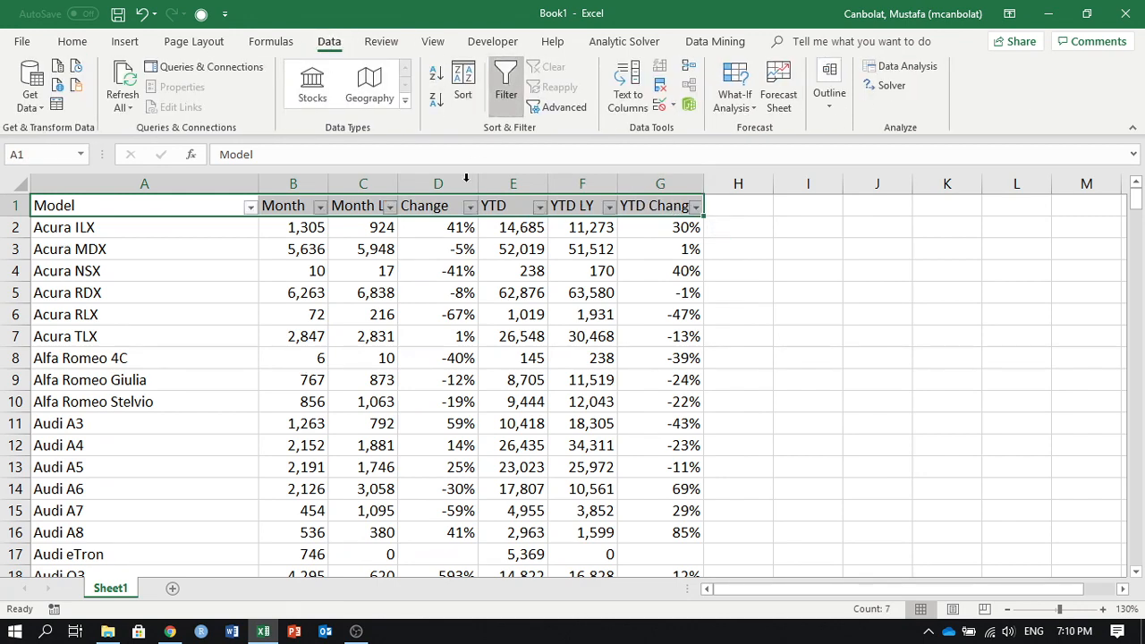
- Apply the coloured three-arrow icon set as conditional formatting to the Change values in D2:D286
left_click(443, 291)
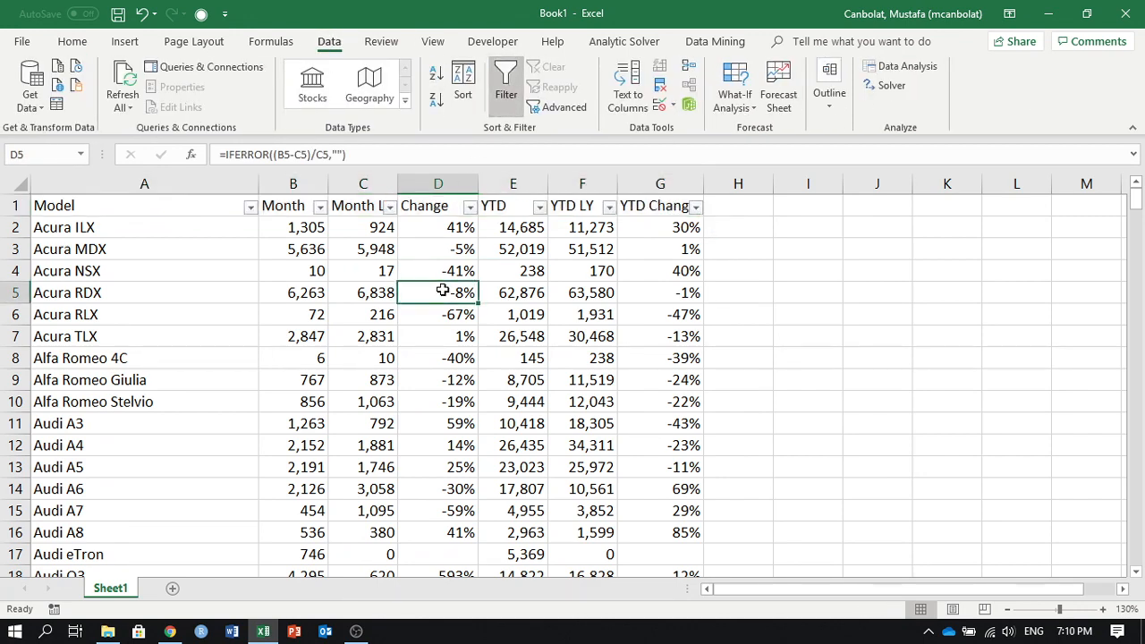
left_click(430, 228)
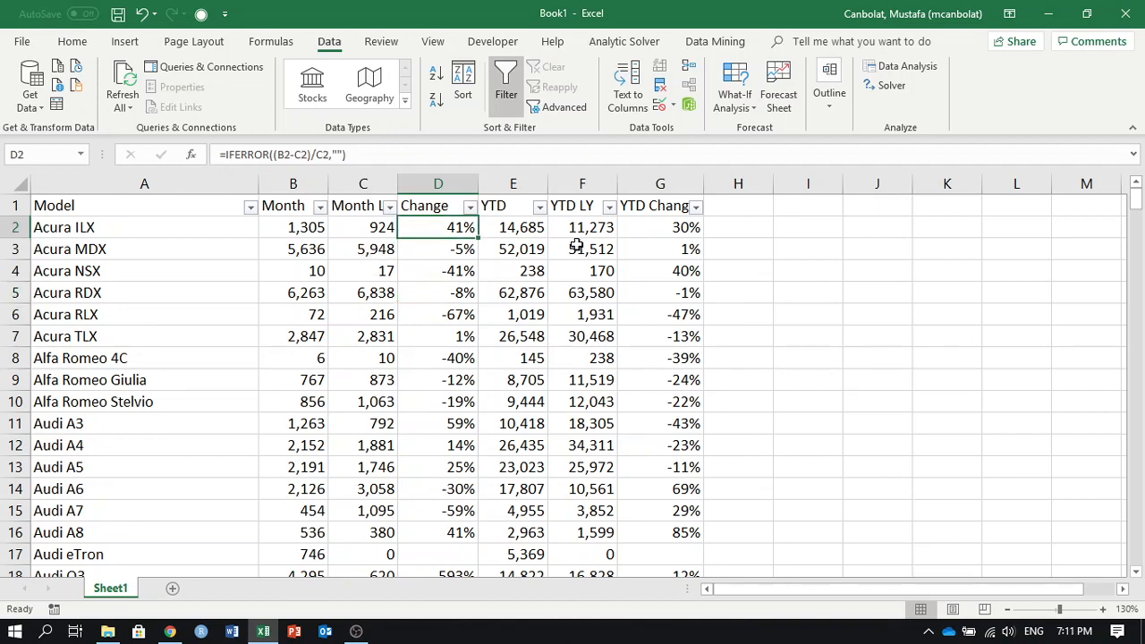
key("ctrl+shift+Down")
scroll(456, 349, "up", 15)
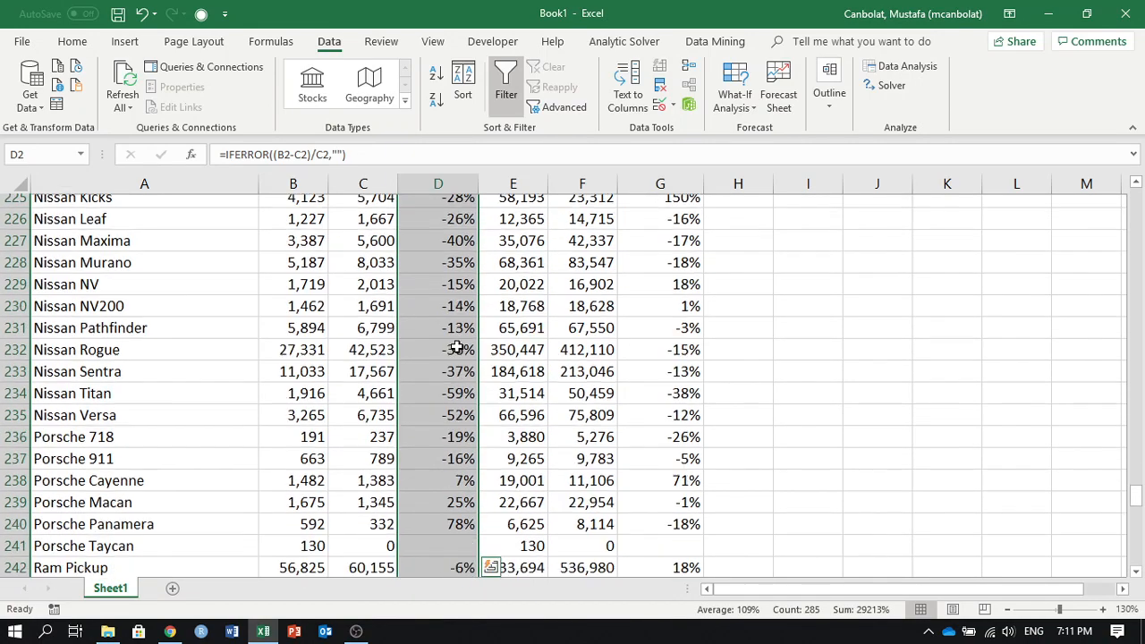
scroll(456, 349, "down", 15)
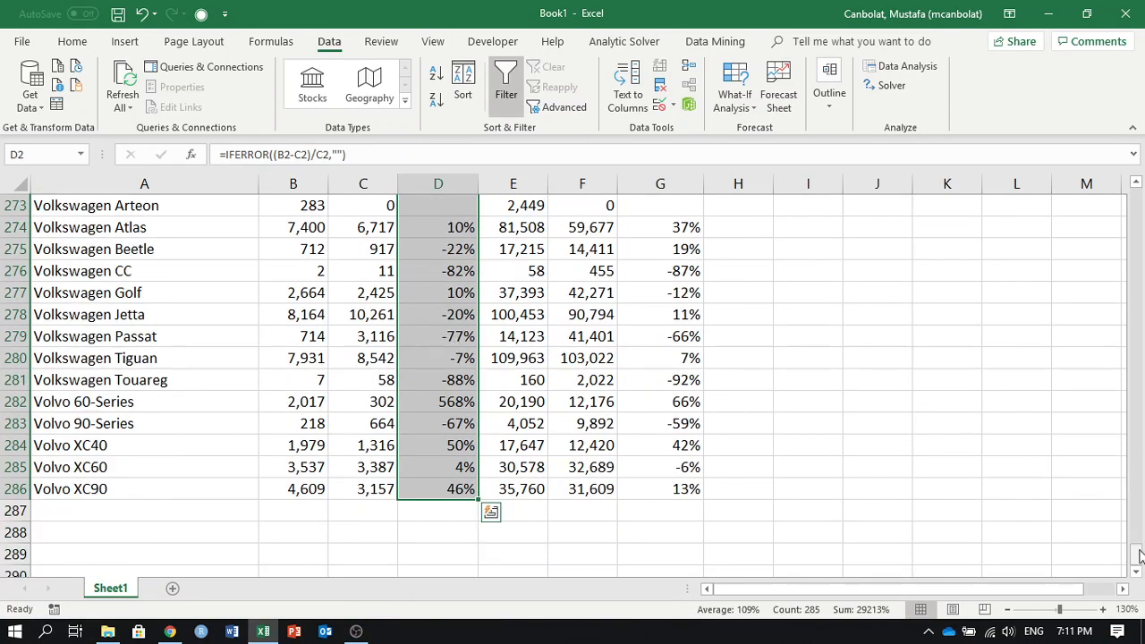
left_click_drag(1139, 556, 1140, 188)
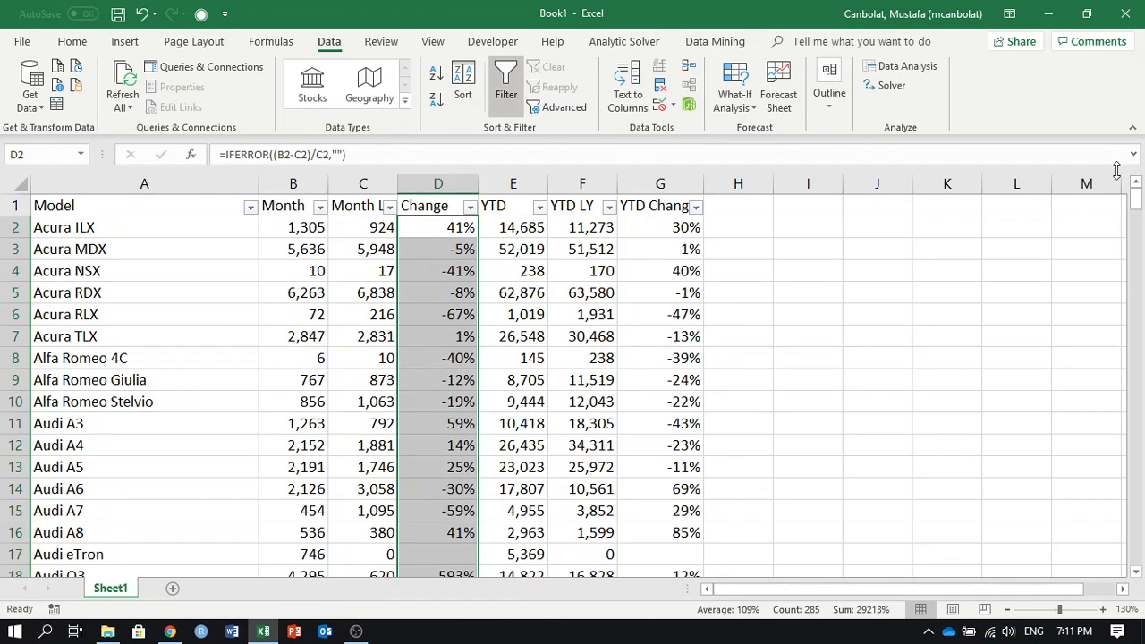
left_click(69, 43)
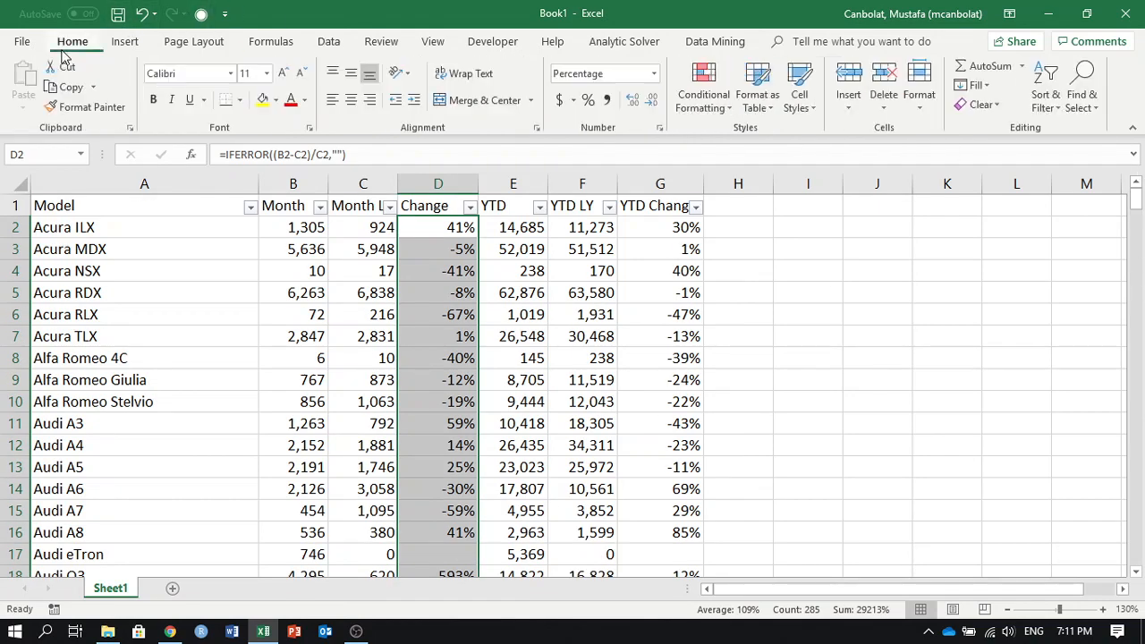
left_click(703, 105)
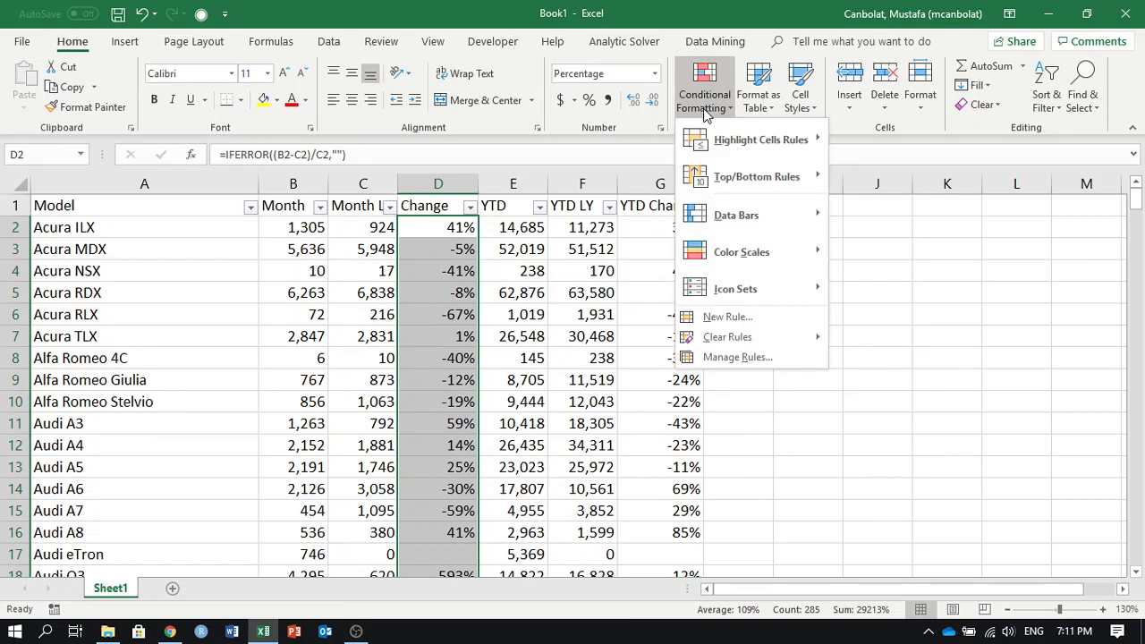
mouse_move(755, 301)
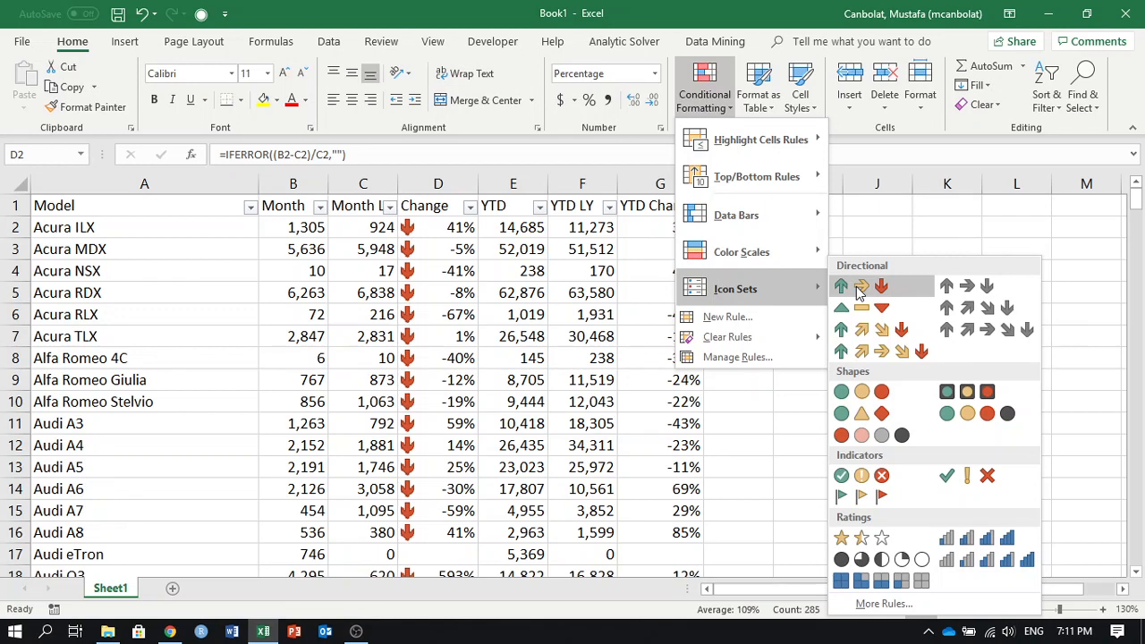
left_click(856, 292)
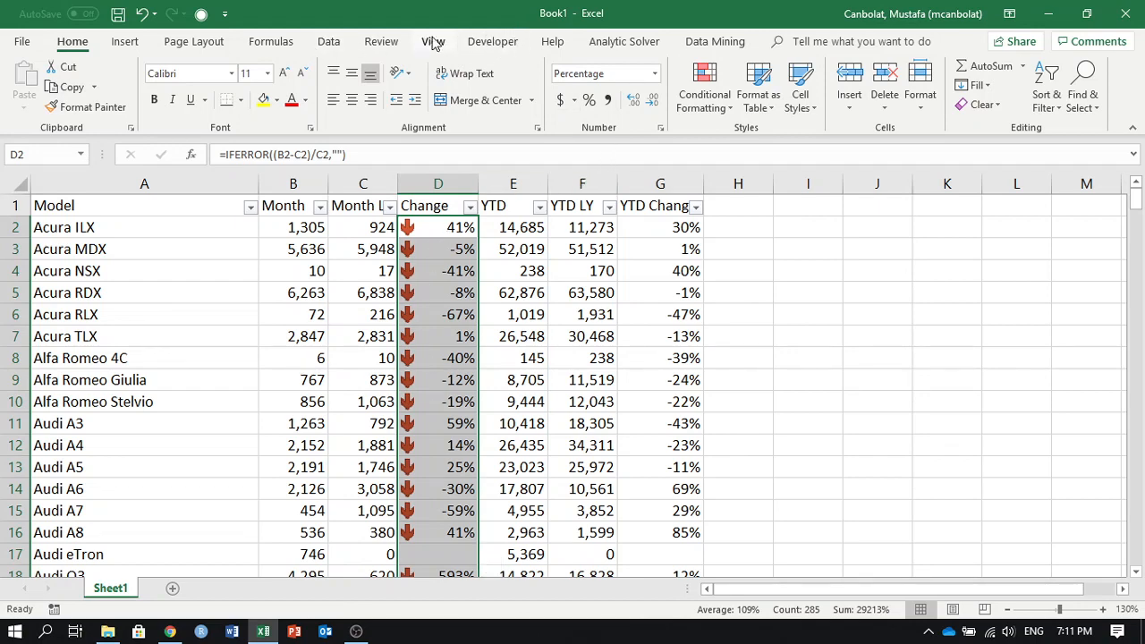
- Edit the Change column's icon set rule so that both the green and yellow arrow thresholds use the Number type
left_click(708, 100)
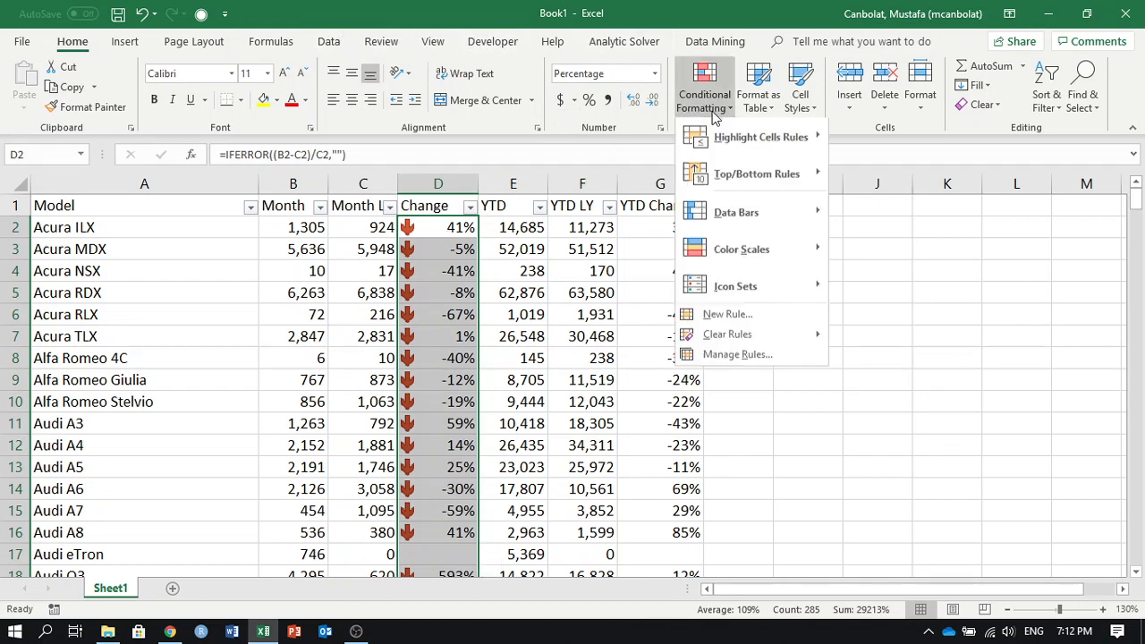
left_click(718, 361)
left_click(658, 205)
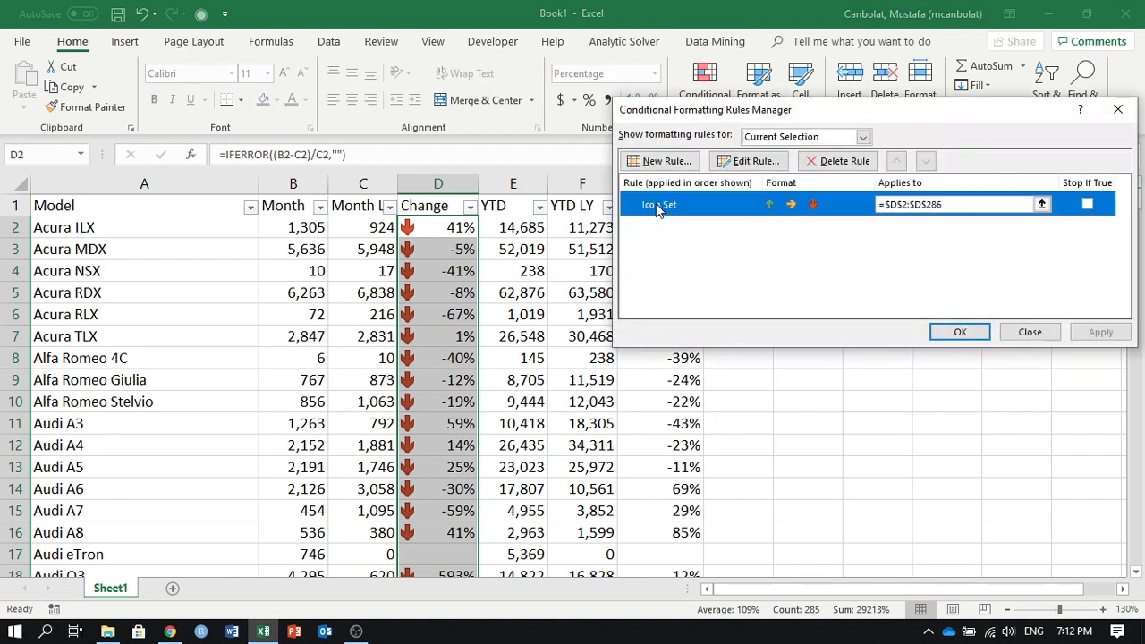
left_click(743, 162)
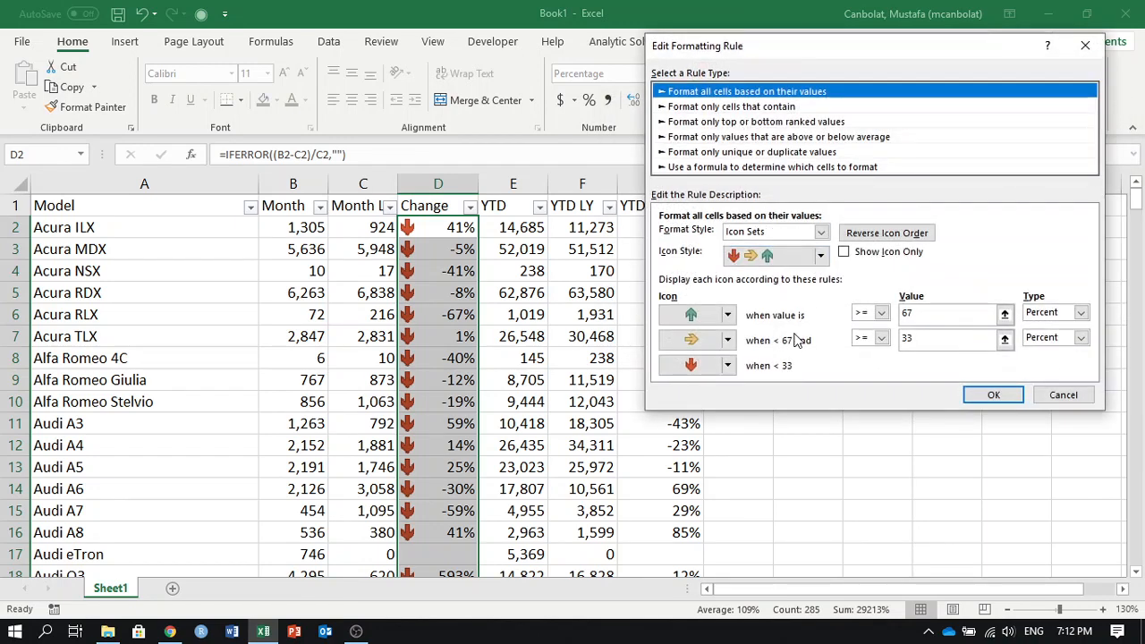
left_click(1066, 318)
left_click(1042, 328)
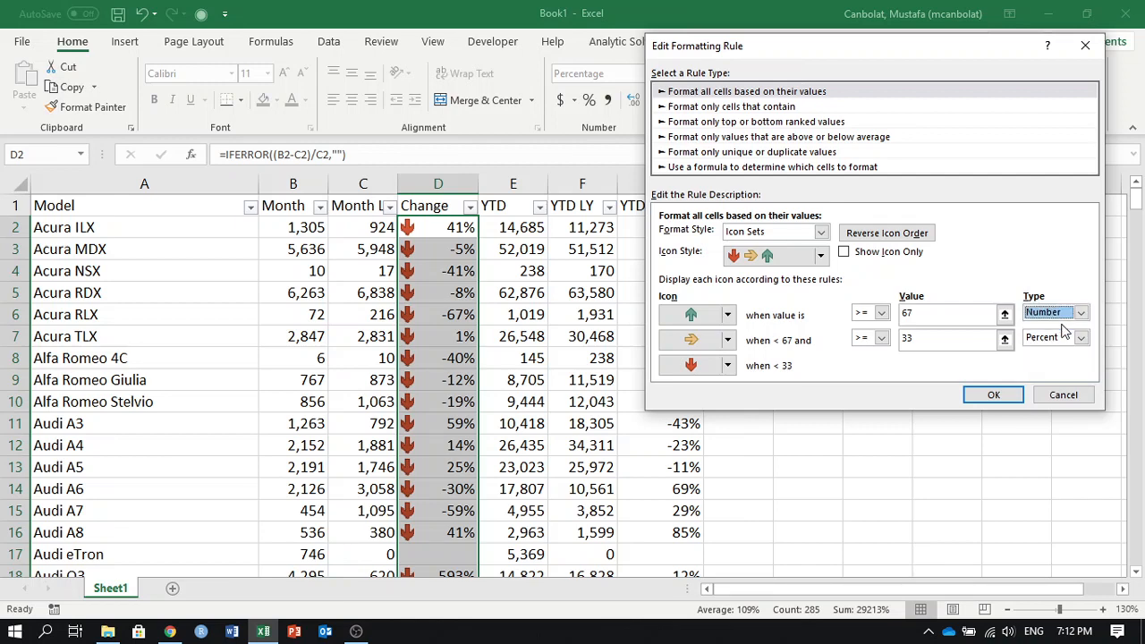
left_click(1064, 342)
left_click(1041, 353)
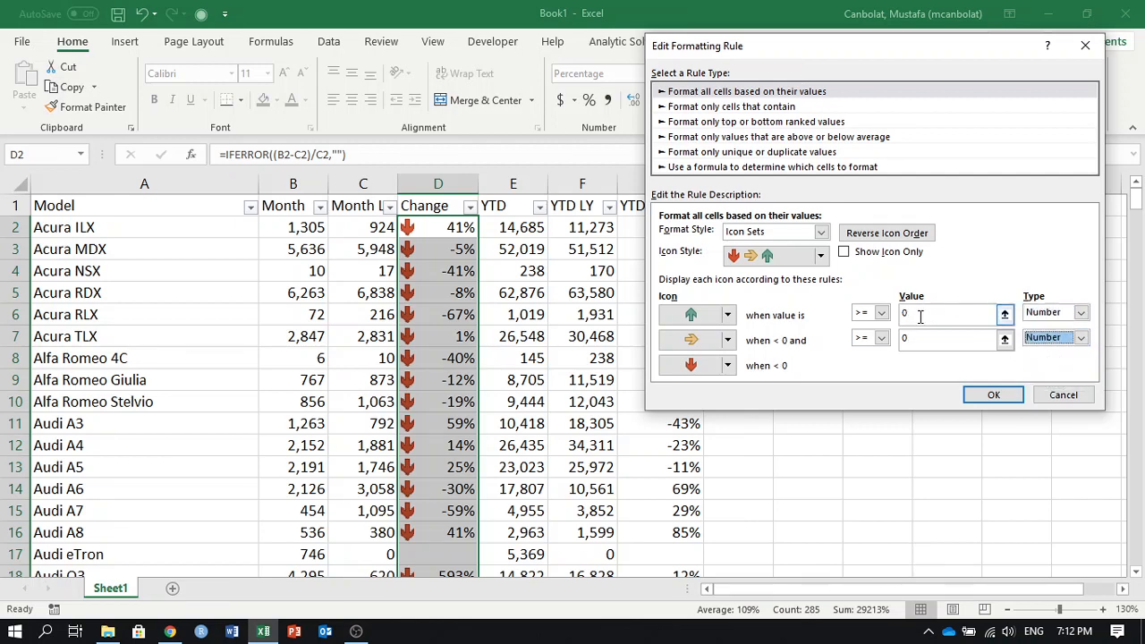
- Set the green arrow threshold to >= 0.05 and the yellow one to >= -0.05, and apply the edited rule
left_click(912, 313)
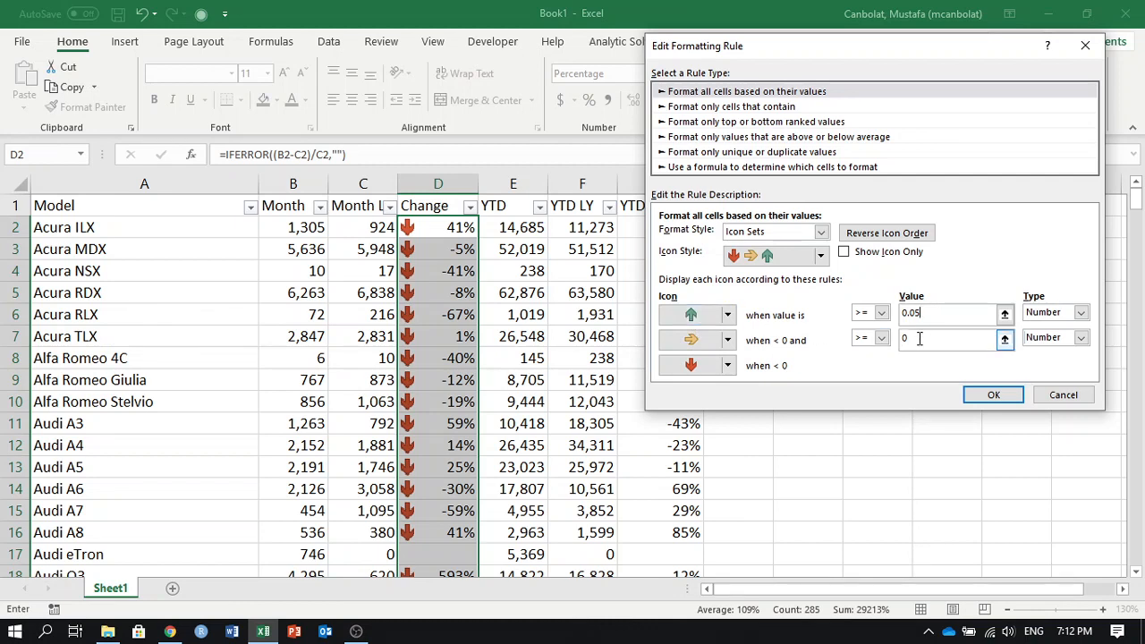
left_click(881, 338)
left_click(882, 340)
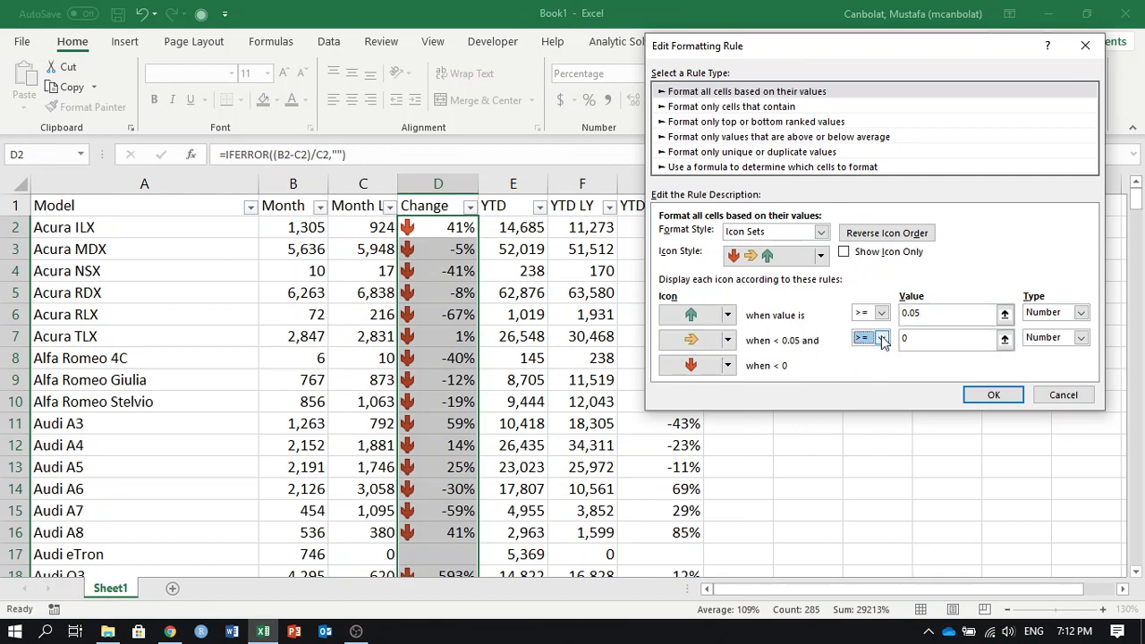
left_click(908, 338)
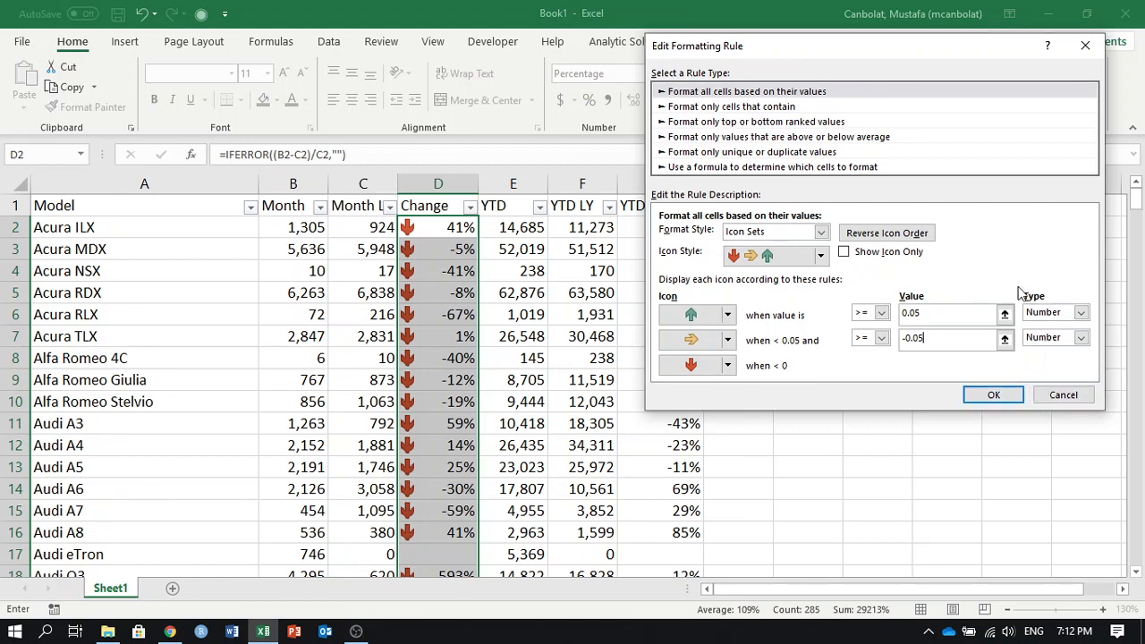
left_click(999, 399)
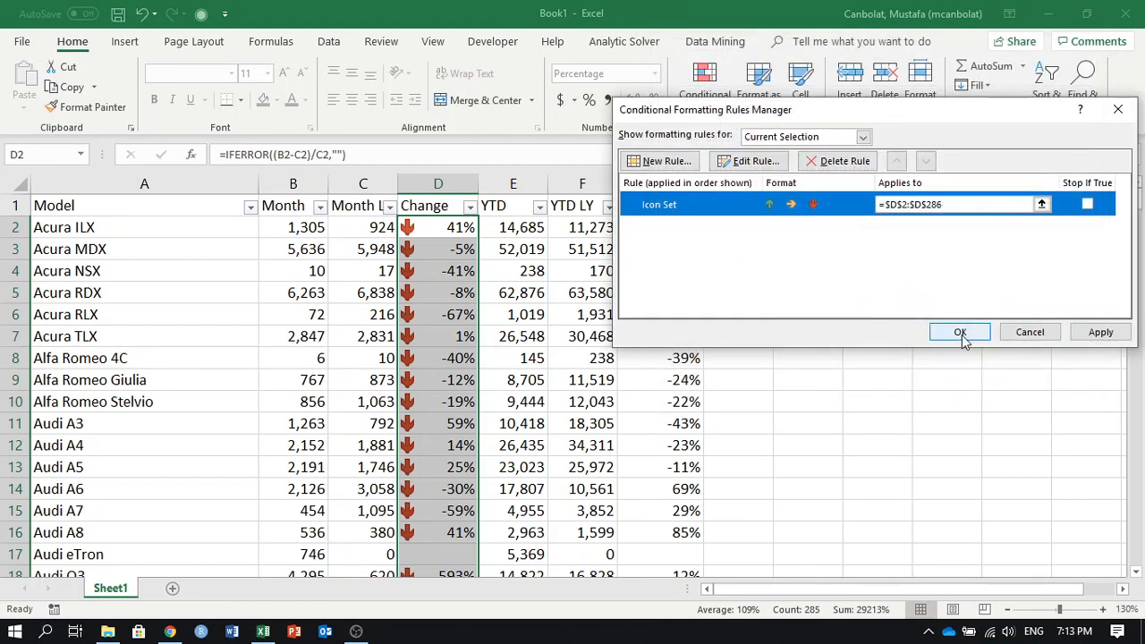
left_click(961, 332)
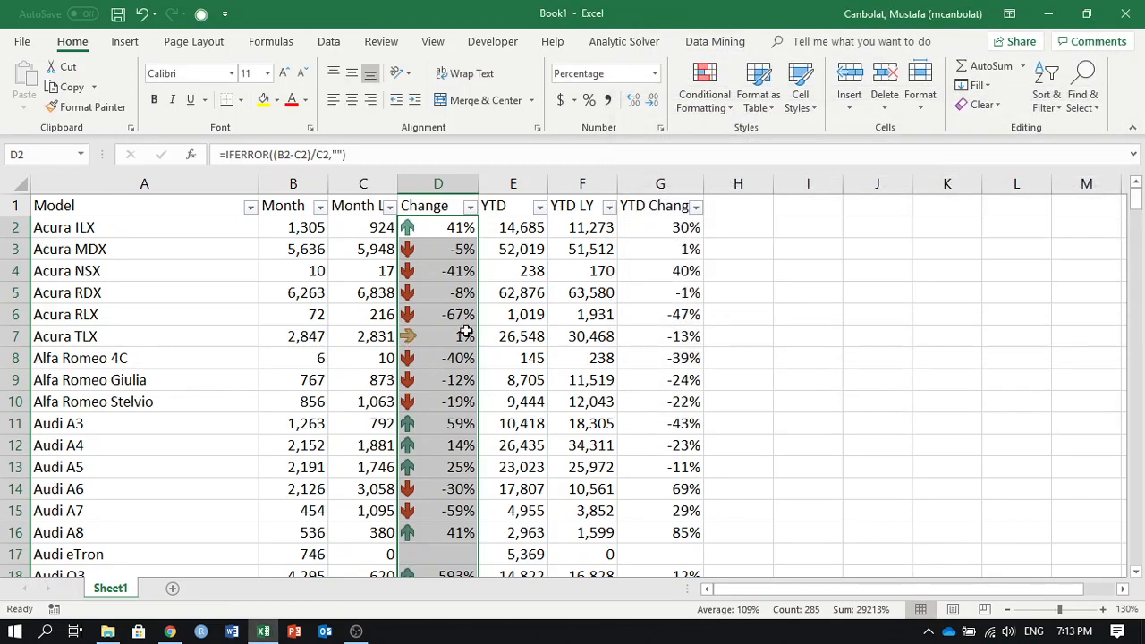
- Copy D2's formatting to G2 with Format Painter and fill G2 down the YTD Change column
left_click(436, 231)
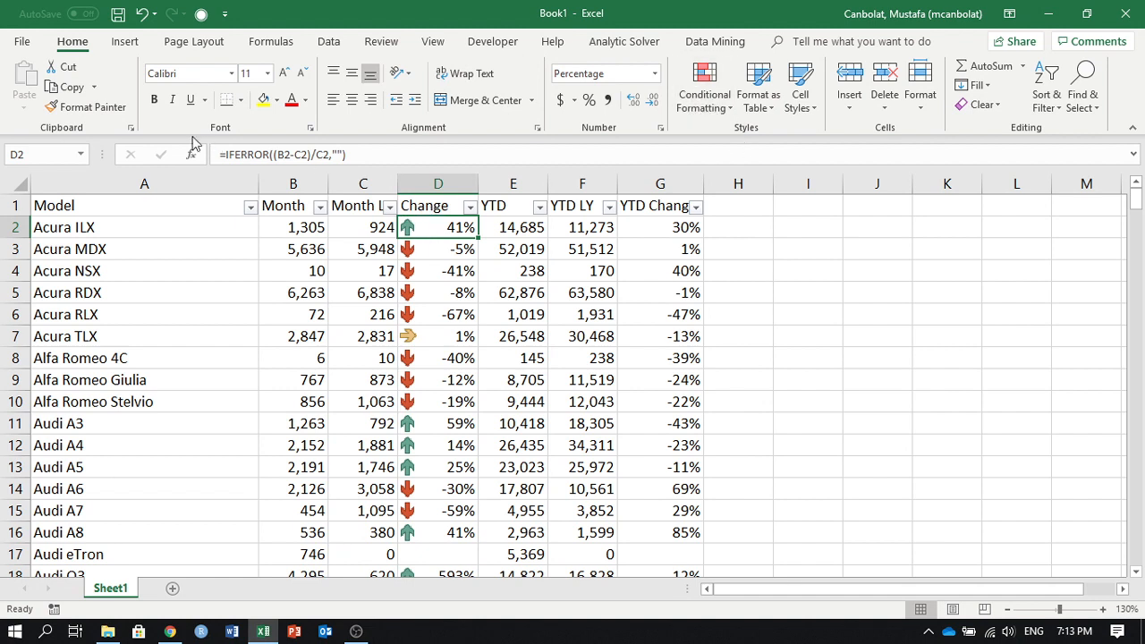
left_click(89, 106)
left_click(666, 227)
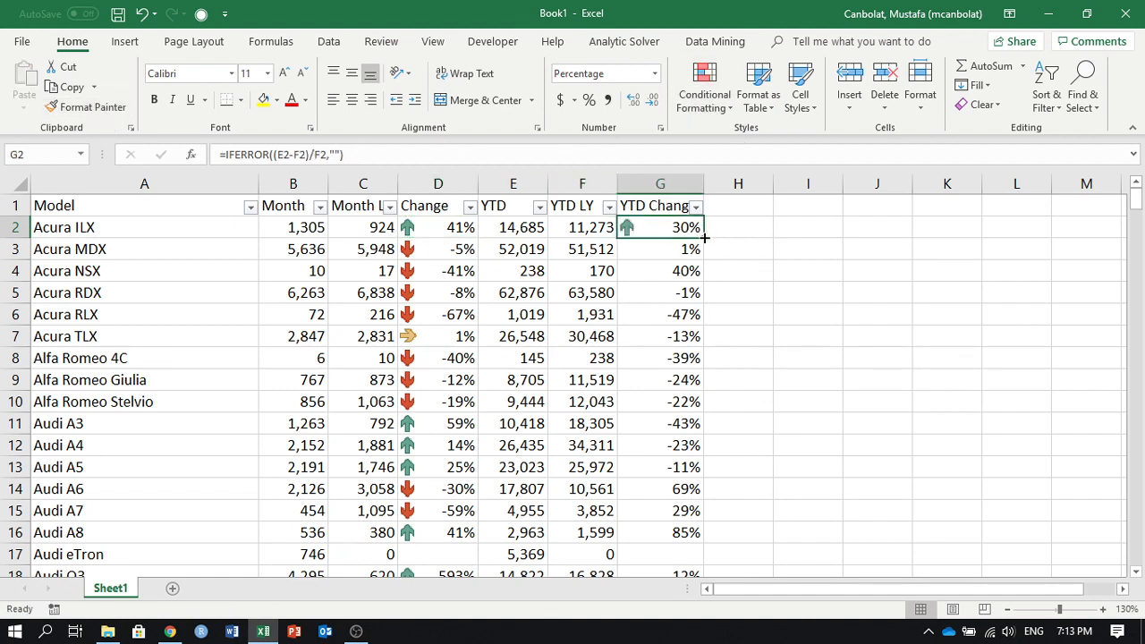
double_click(703, 237)
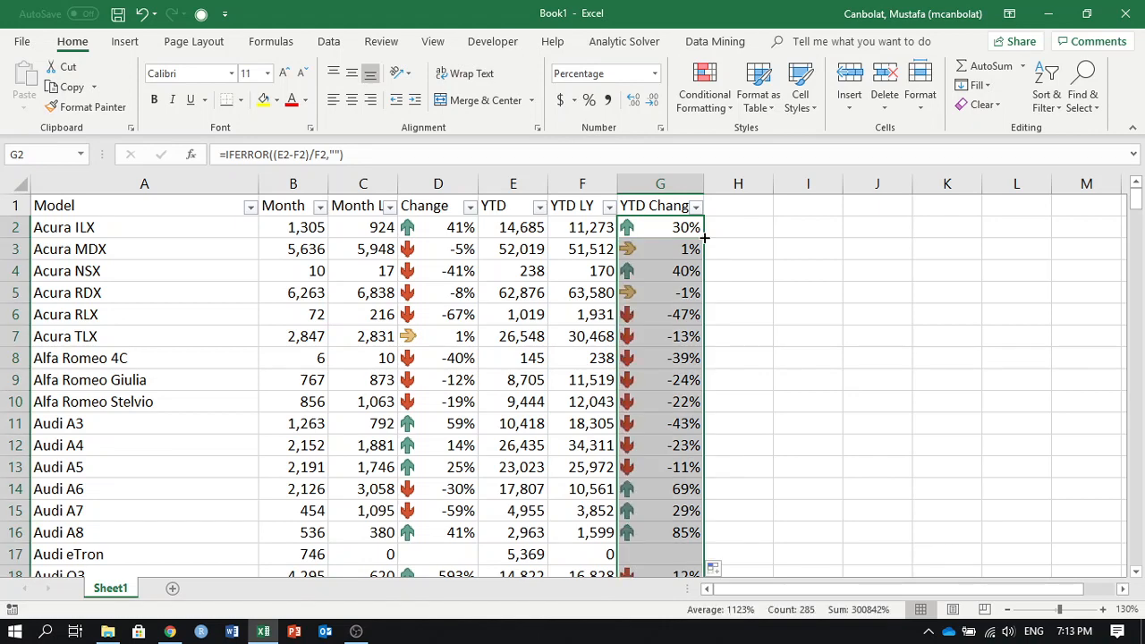
scroll(666, 308, "down", 8)
scroll(666, 319, "up", 8)
- Start a Greater Than highlight rule for the YTD Change values with the threshold 0.05
left_click(699, 103)
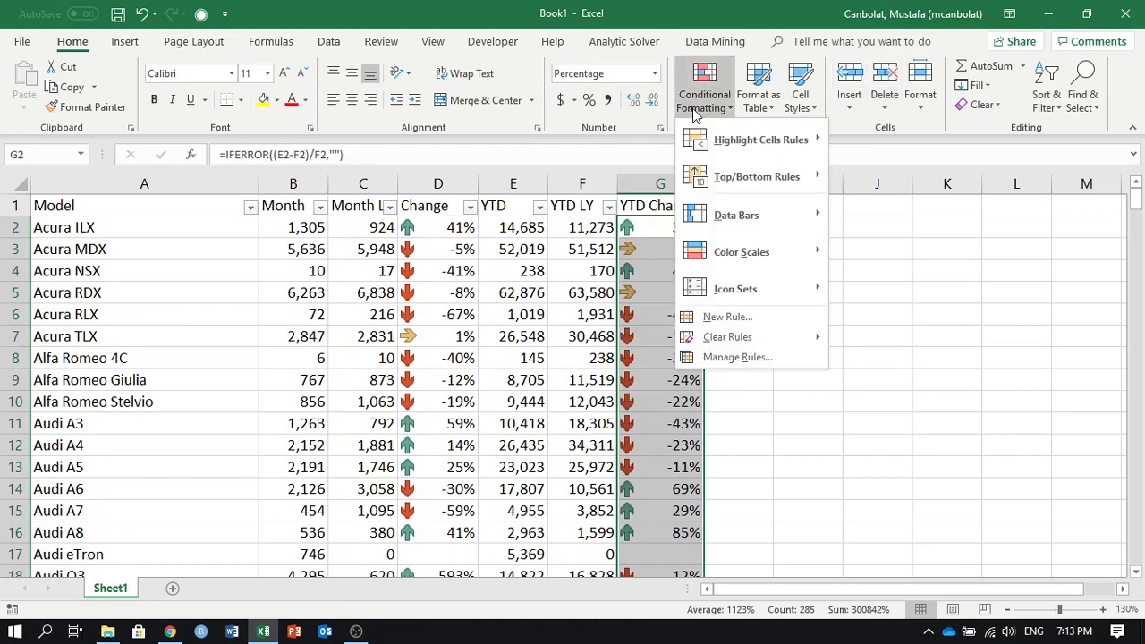
mouse_move(751, 143)
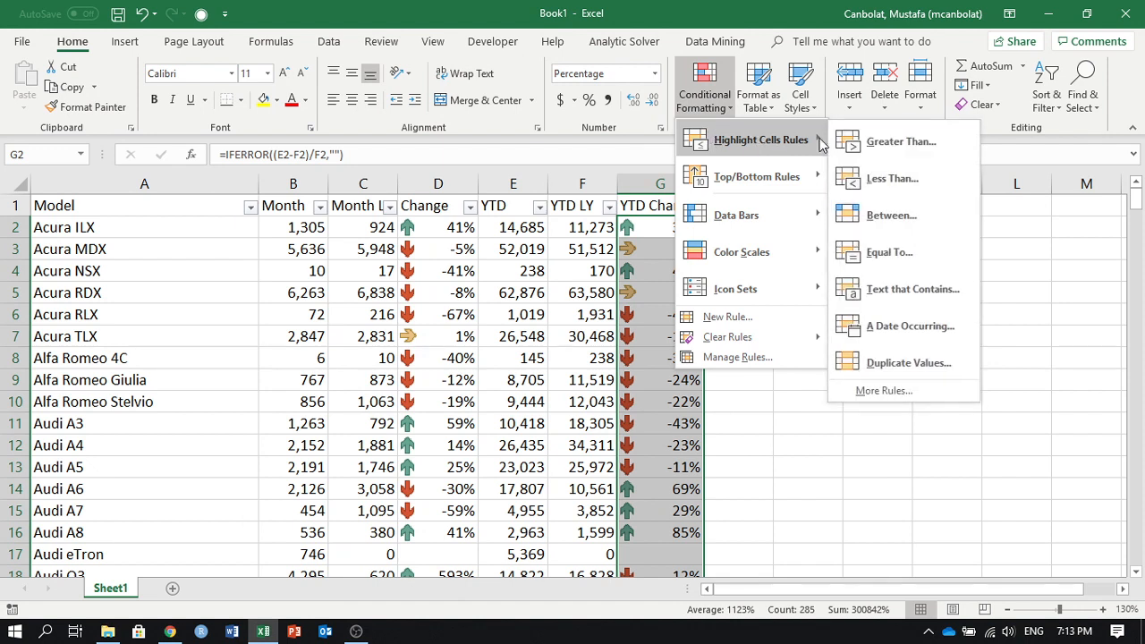
left_click(882, 146)
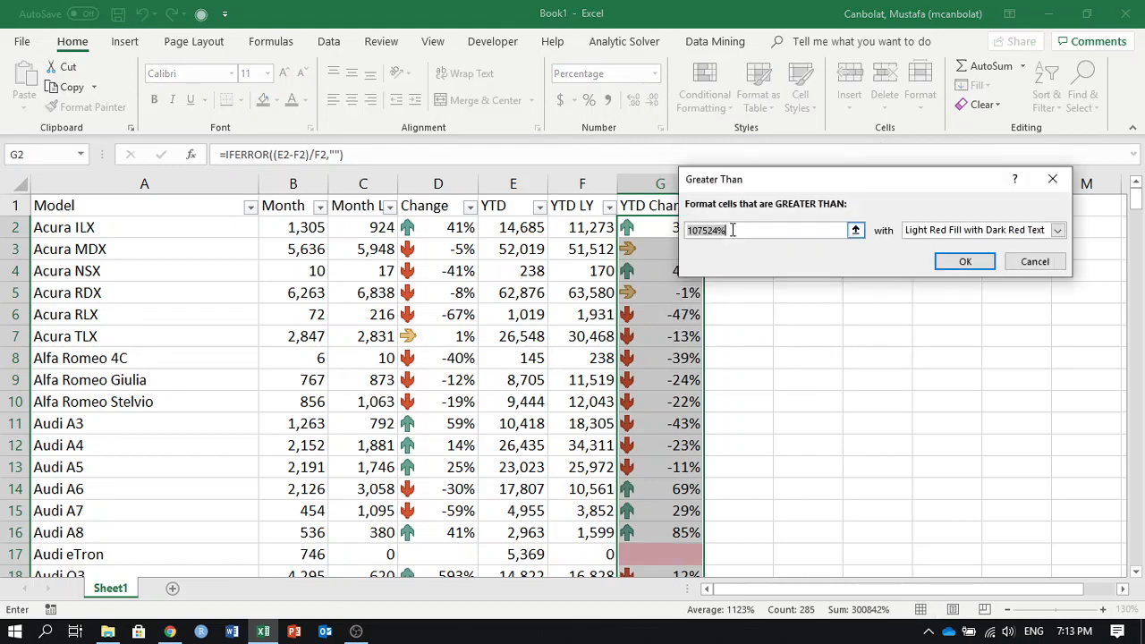
type("0.0")
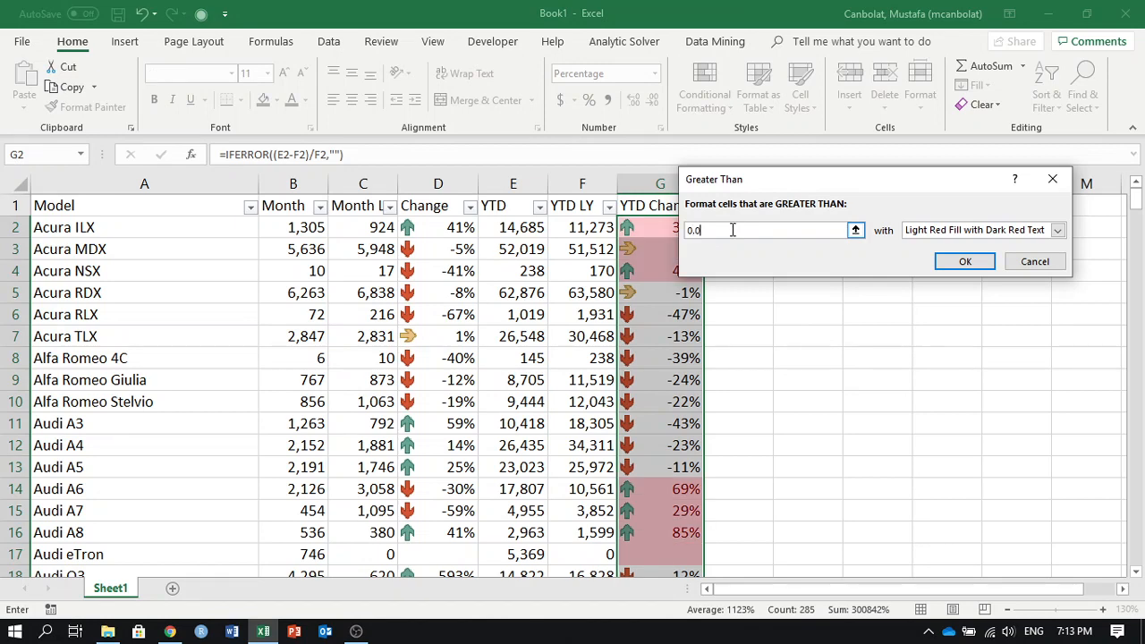
type("5")
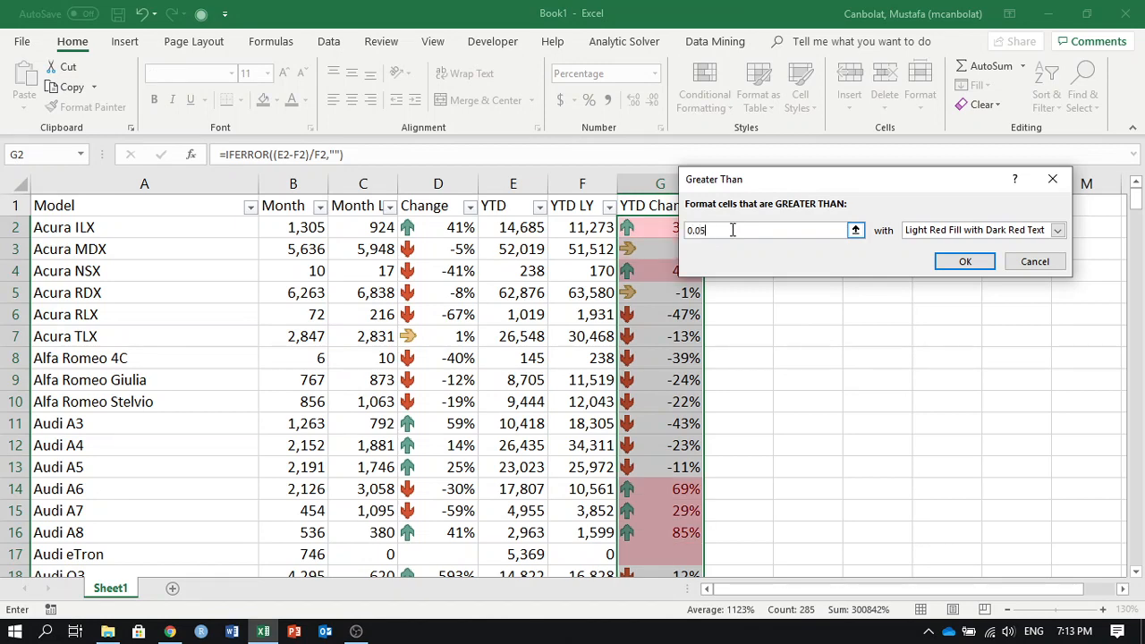
- Give the Greater Than 0.05 rule a custom format with a light blue fill and apply it to the YTD Change values
left_click(915, 234)
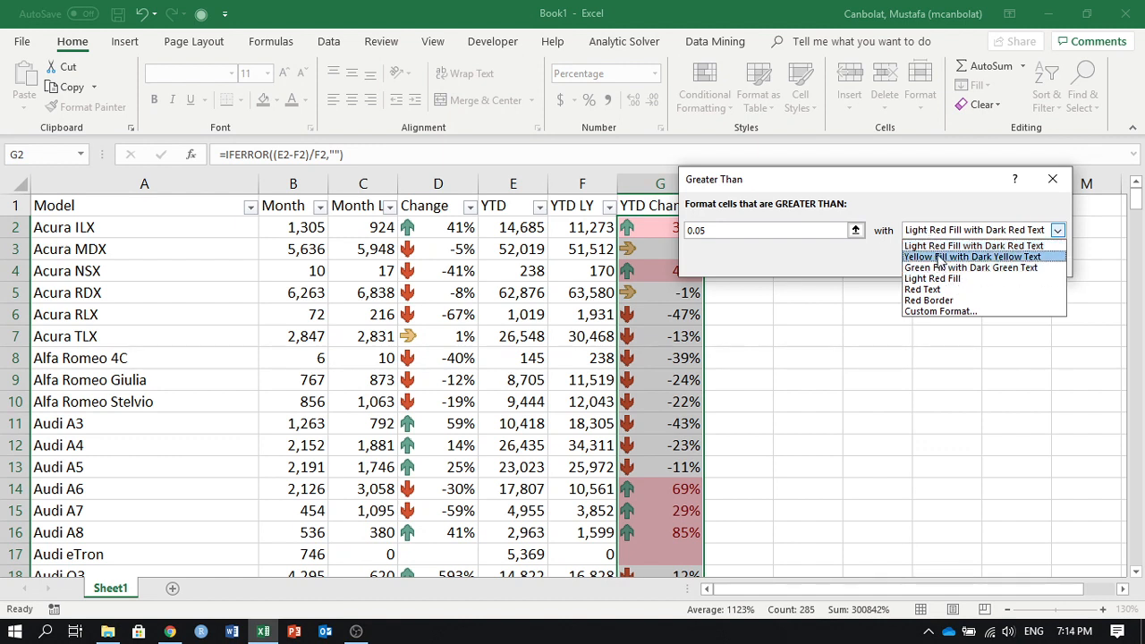
left_click(939, 311)
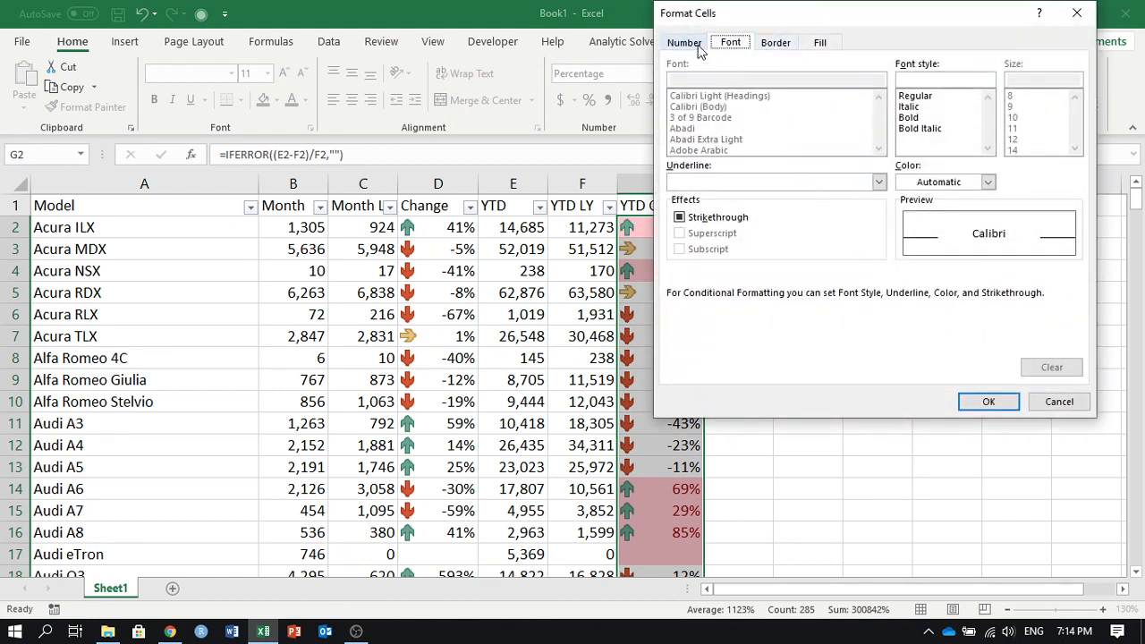
left_click(809, 43)
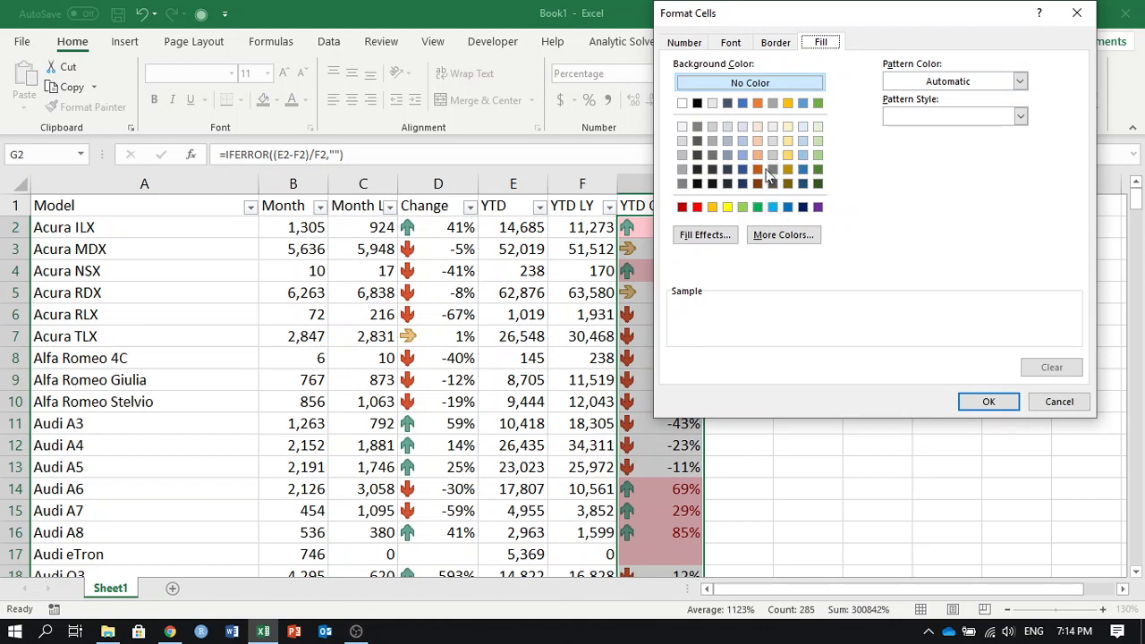
left_click(743, 140)
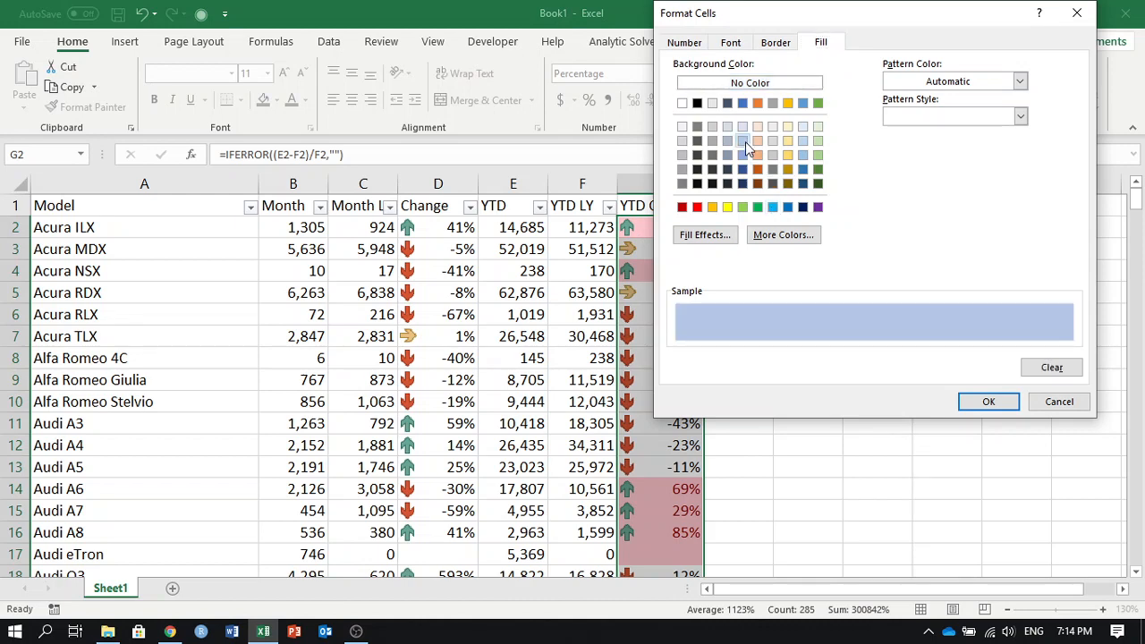
left_click(981, 404)
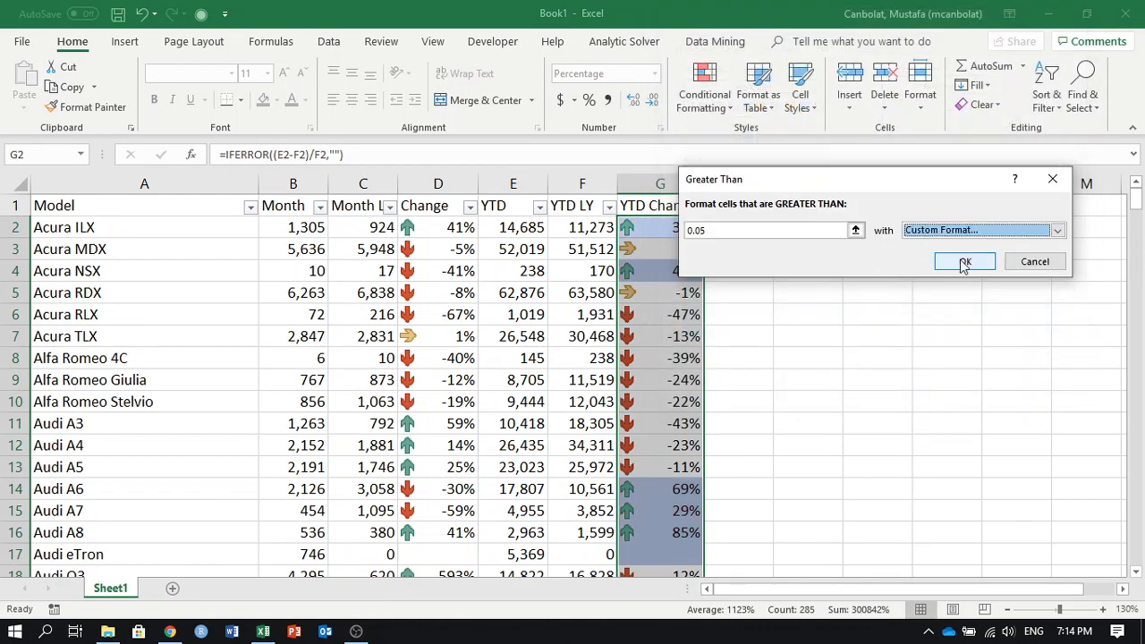
left_click(964, 262)
left_click(876, 358)
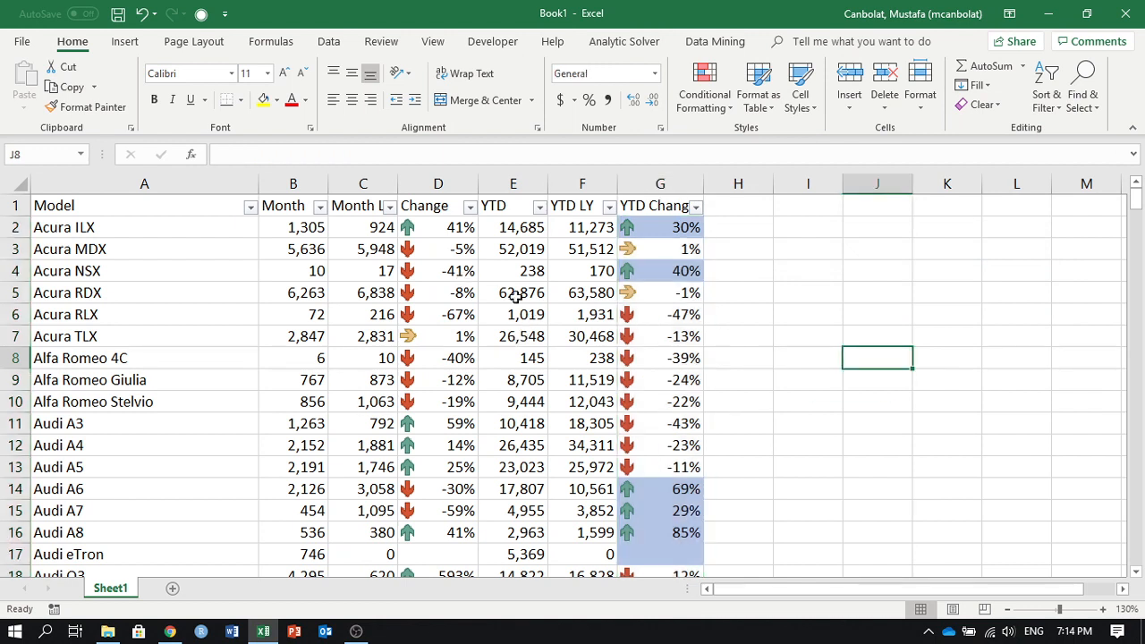
left_click(662, 248)
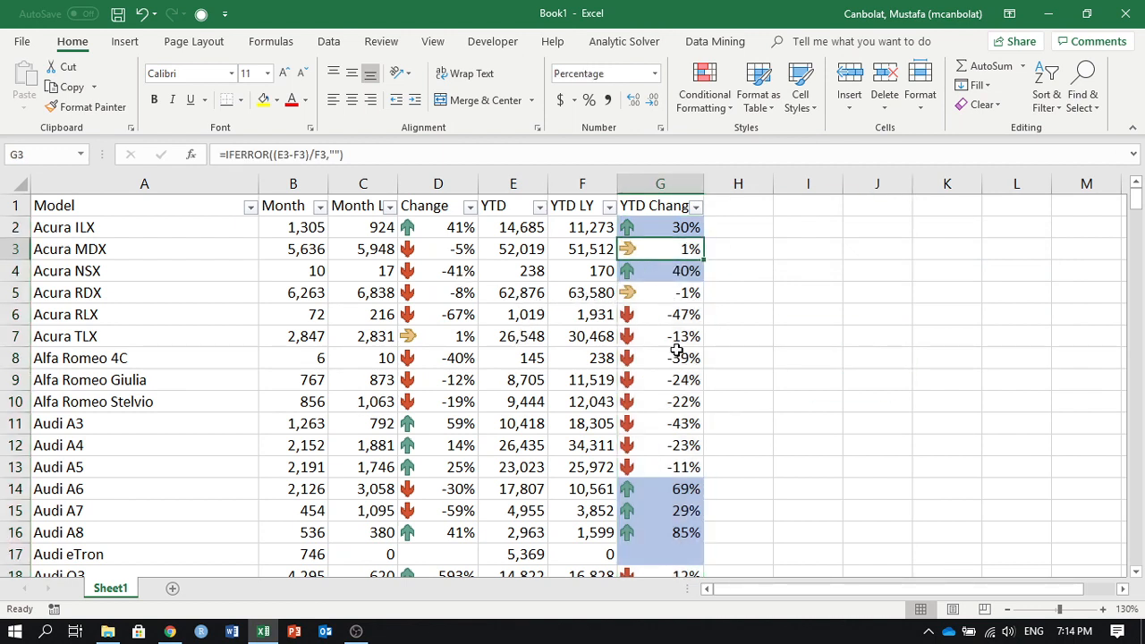
scroll(620, 350, "down", 4)
scroll(254, 331, "up", 4)
- Add solid blue data bars to all the values in the Month and Month LY columns
left_click(296, 227)
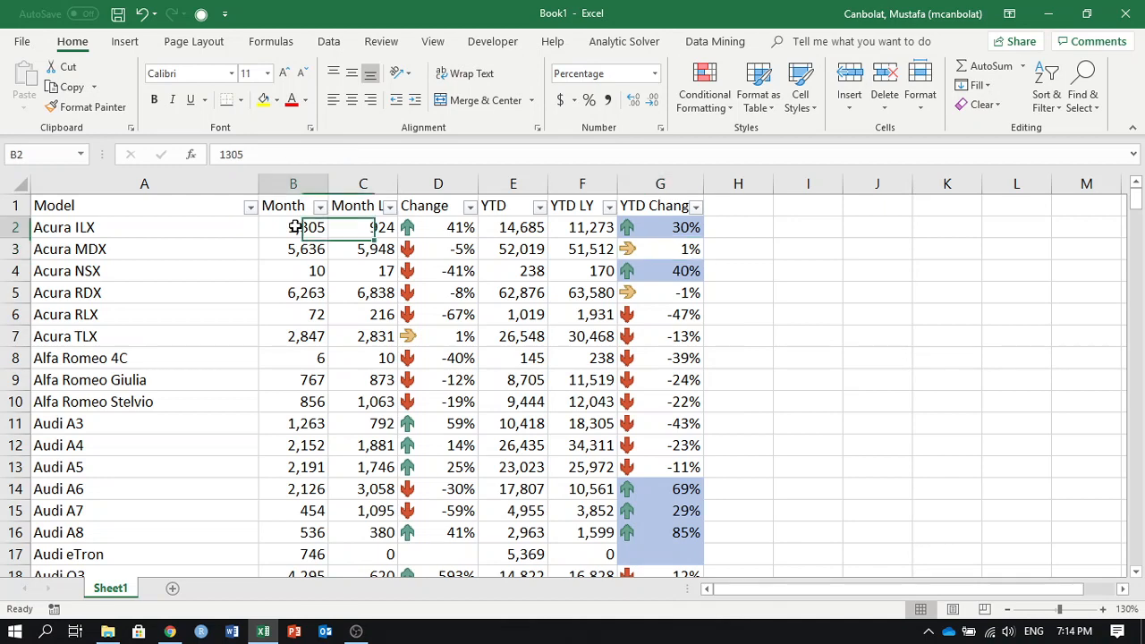
left_click_drag(296, 227, 370, 226)
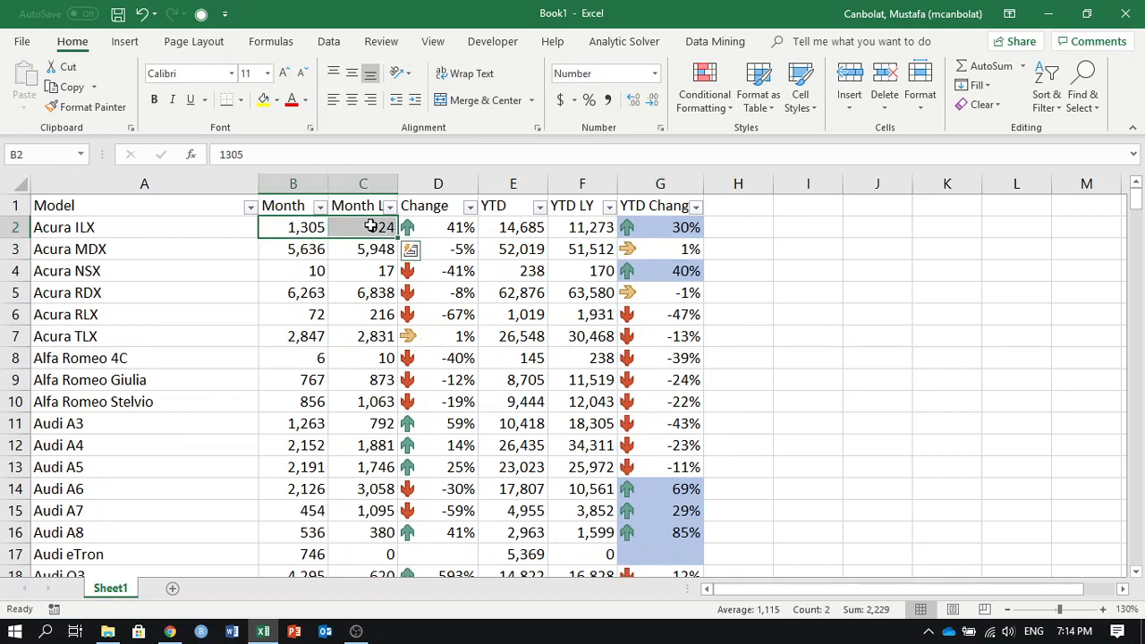
key("ctrl+shift+Down")
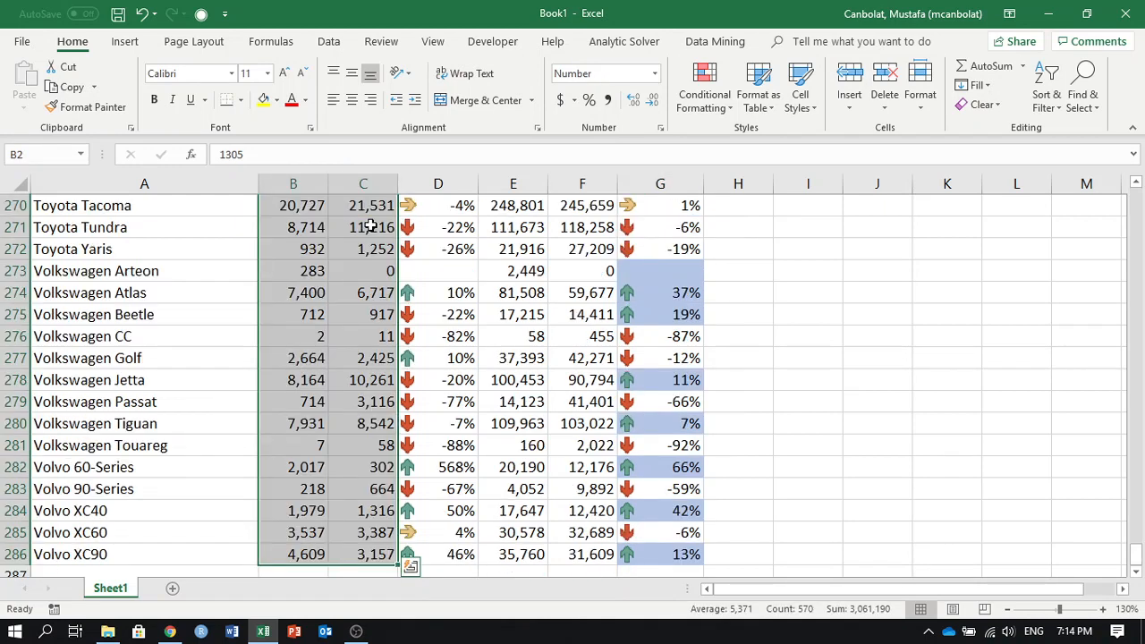
left_click(723, 116)
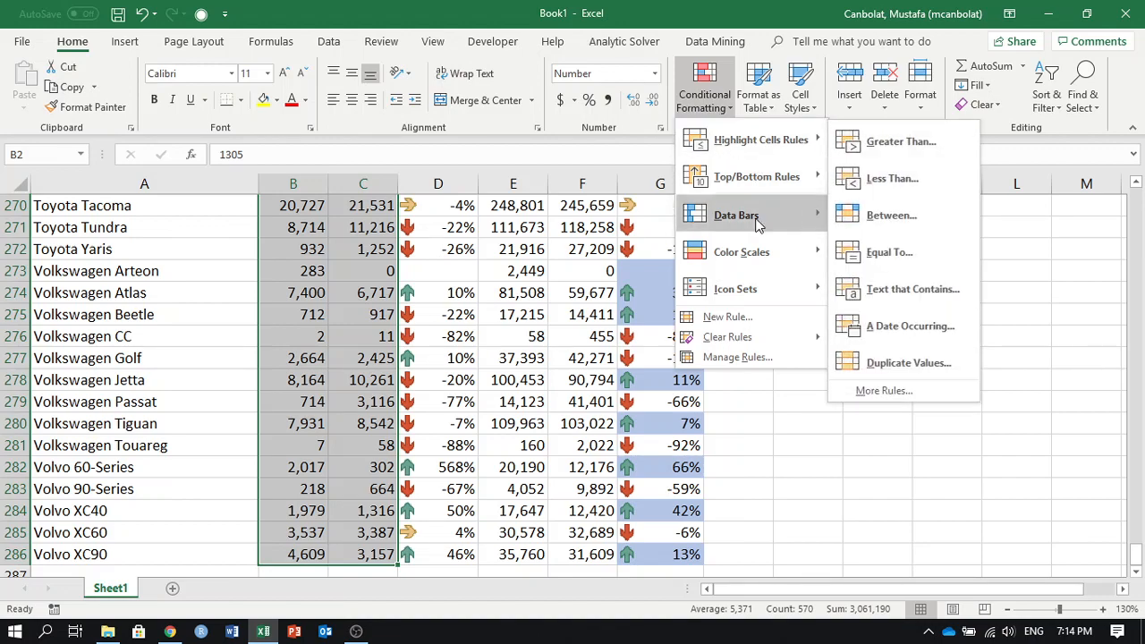
mouse_move(758, 222)
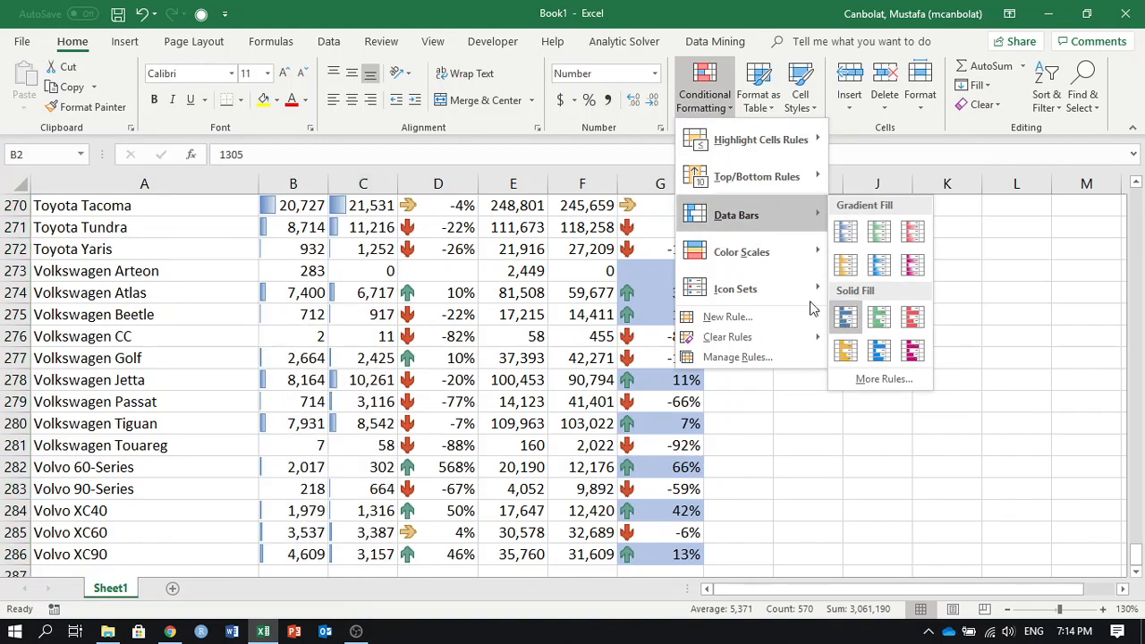
left_click(844, 316)
- Copy the formatting of the Month and Month LY values to E2:F2 with Format Painter
scroll(359, 277, "up", 20)
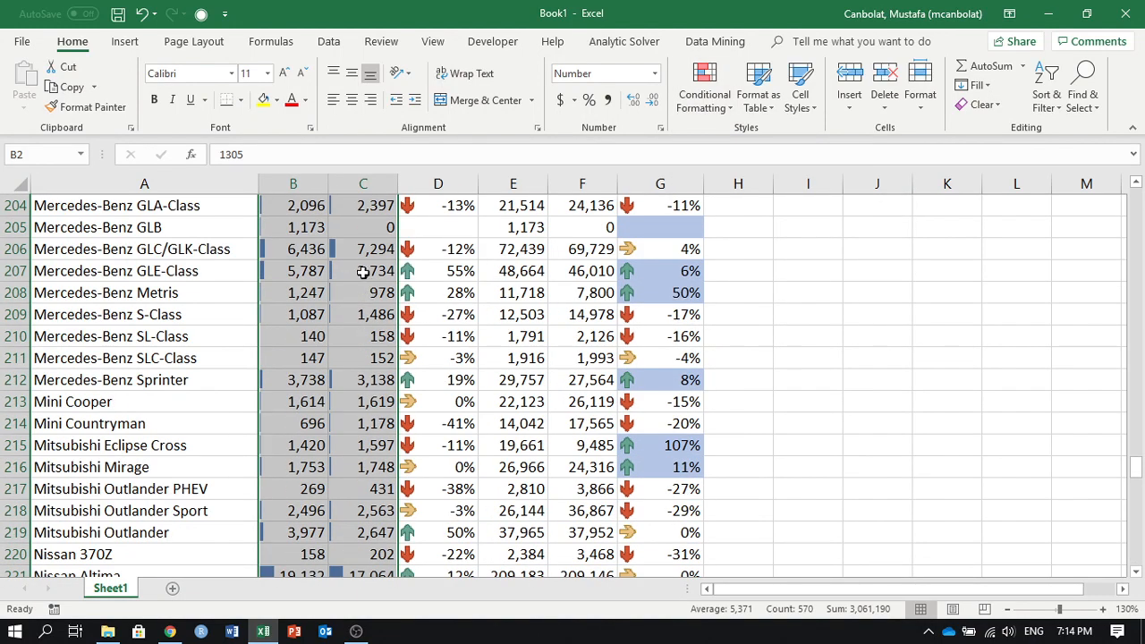
scroll(362, 273, "up", 20)
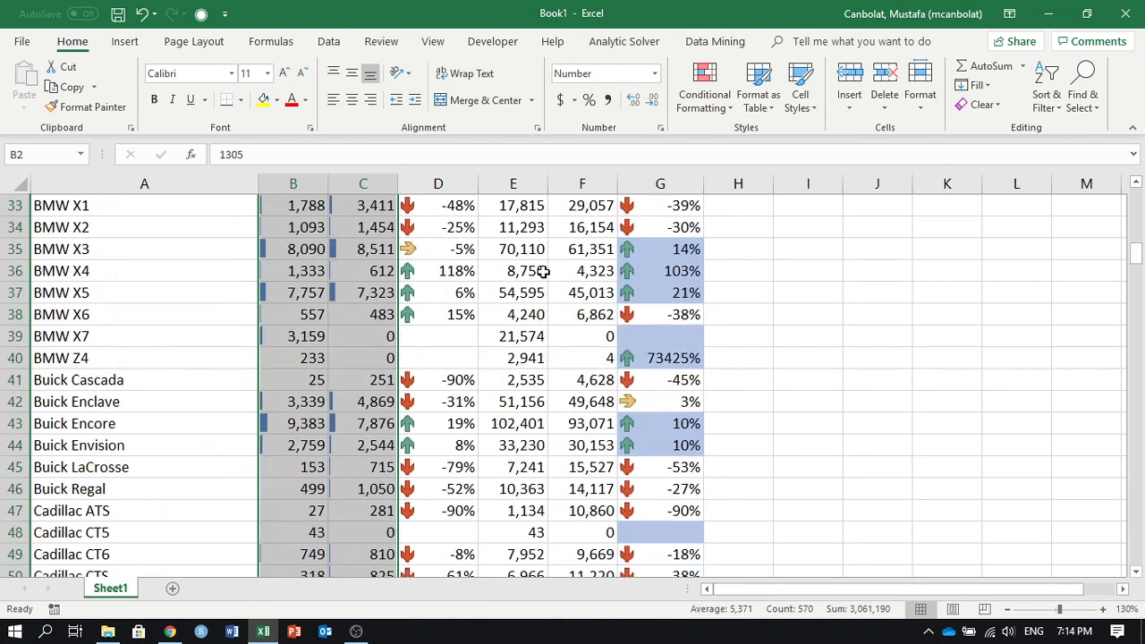
scroll(543, 271, "up", 11)
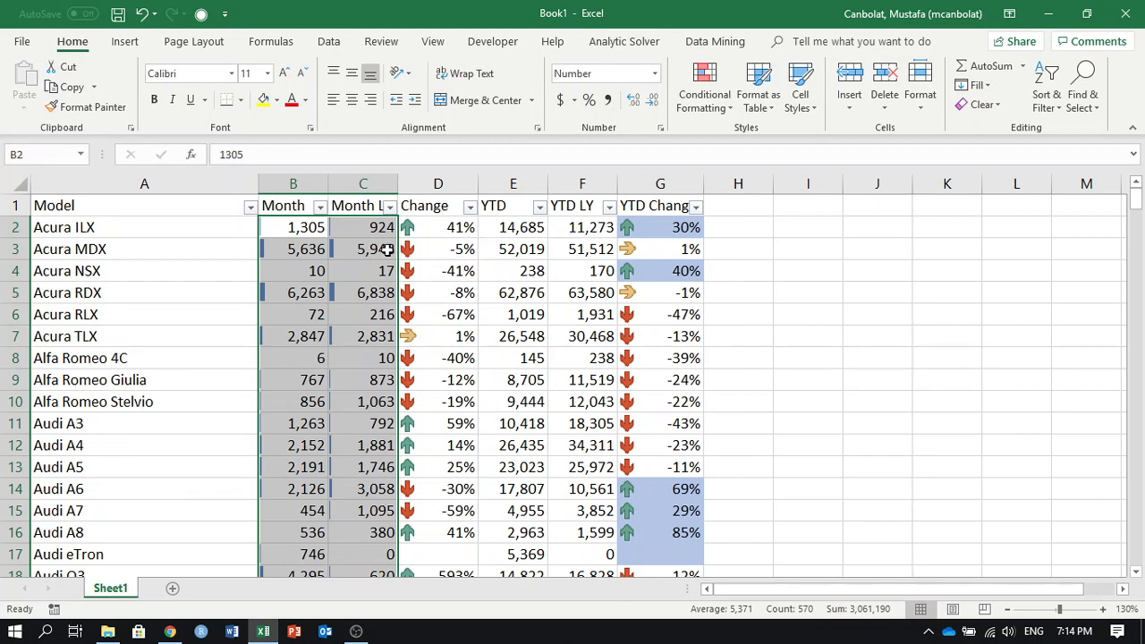
left_click(117, 109)
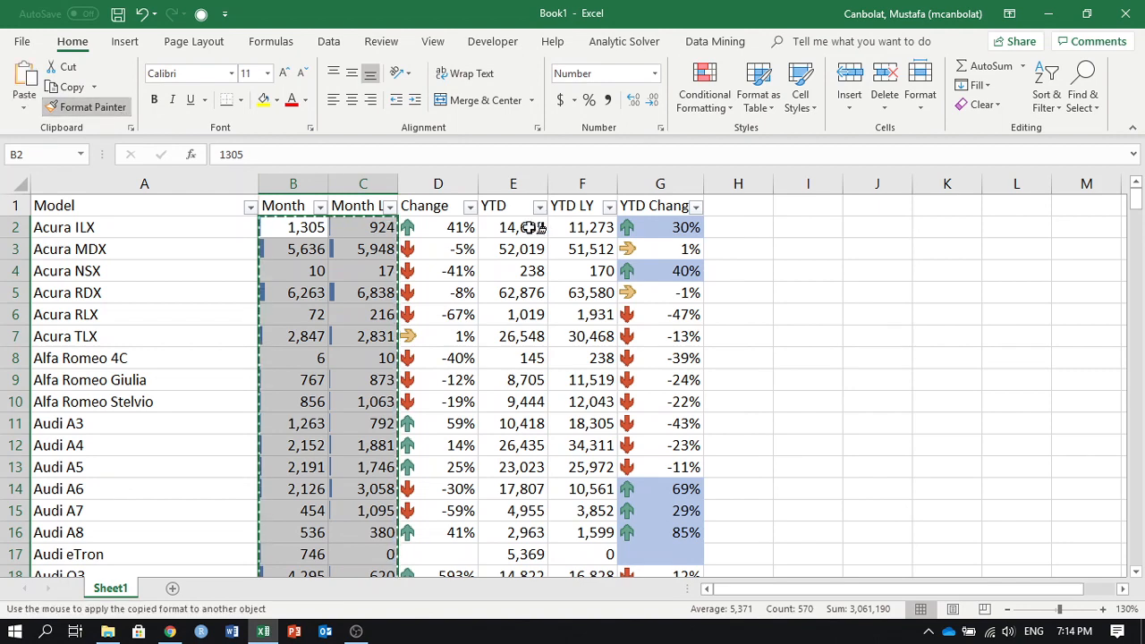
left_click_drag(530, 227, 594, 227)
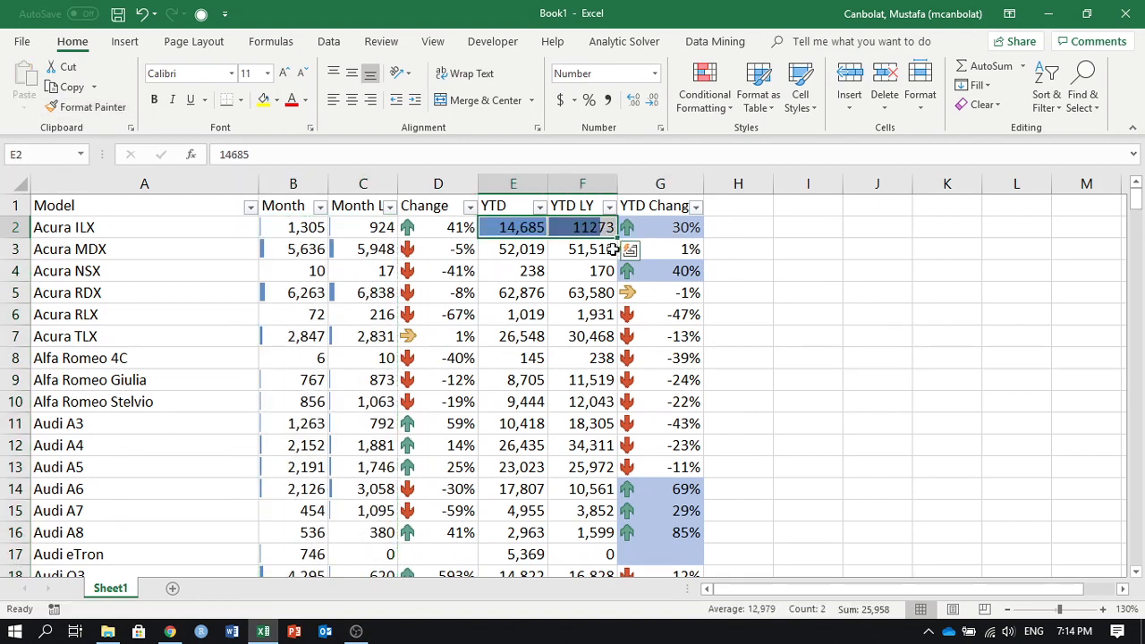
left_click(550, 309)
- Add solid green data bars to all the values in the YTD and YTD LY columns
left_click_drag(512, 228, 566, 225)
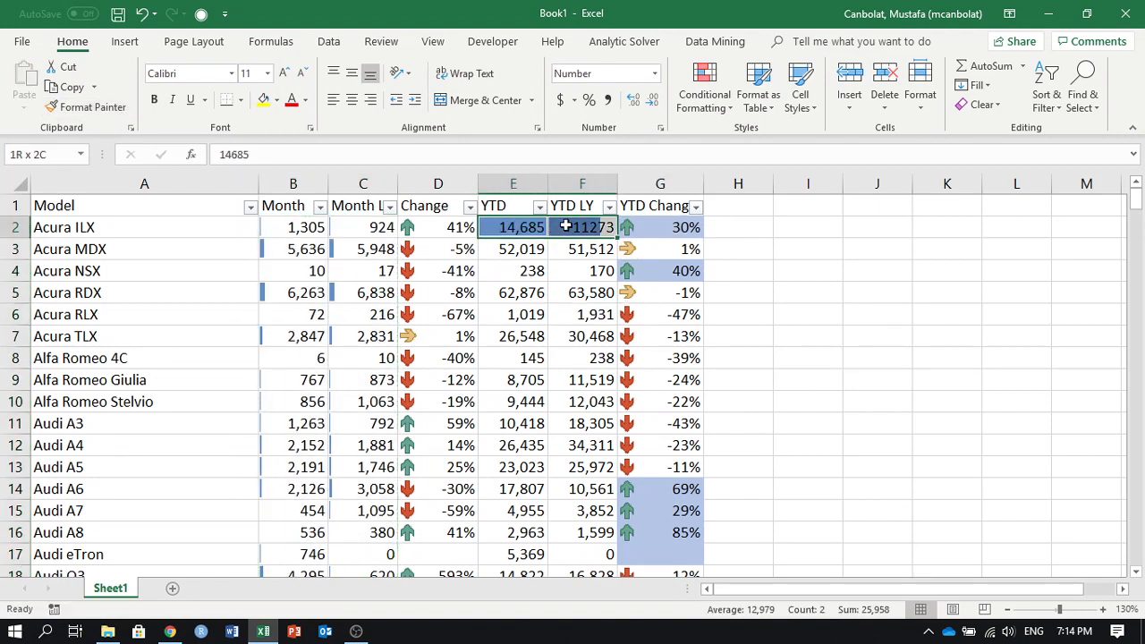
key("ctrl+shift+Down")
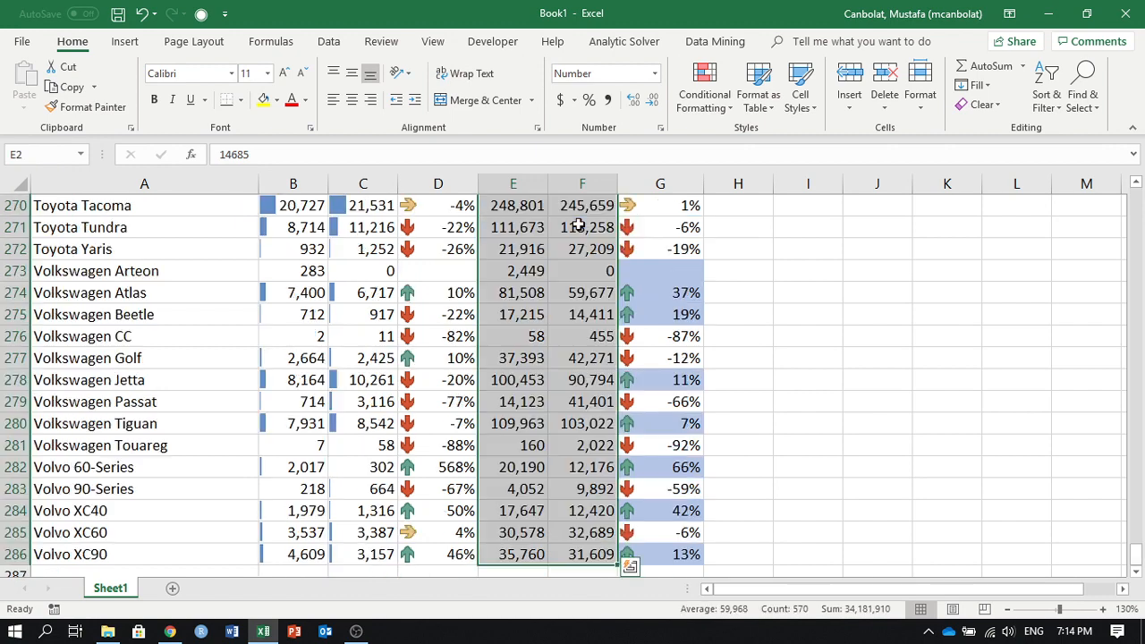
left_click(721, 105)
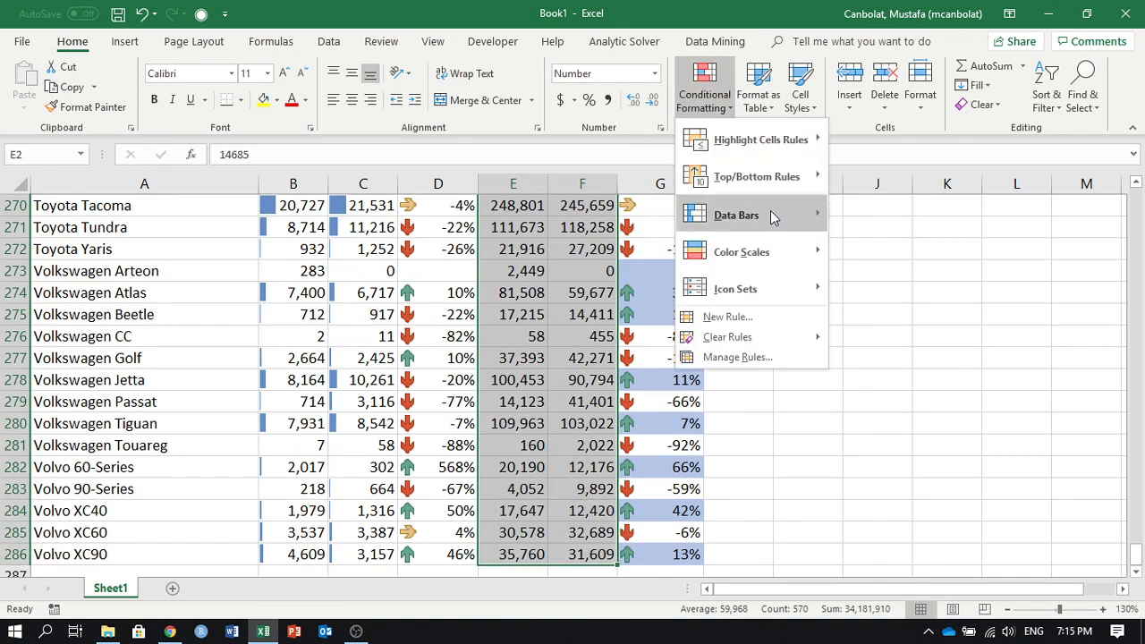
mouse_move(769, 216)
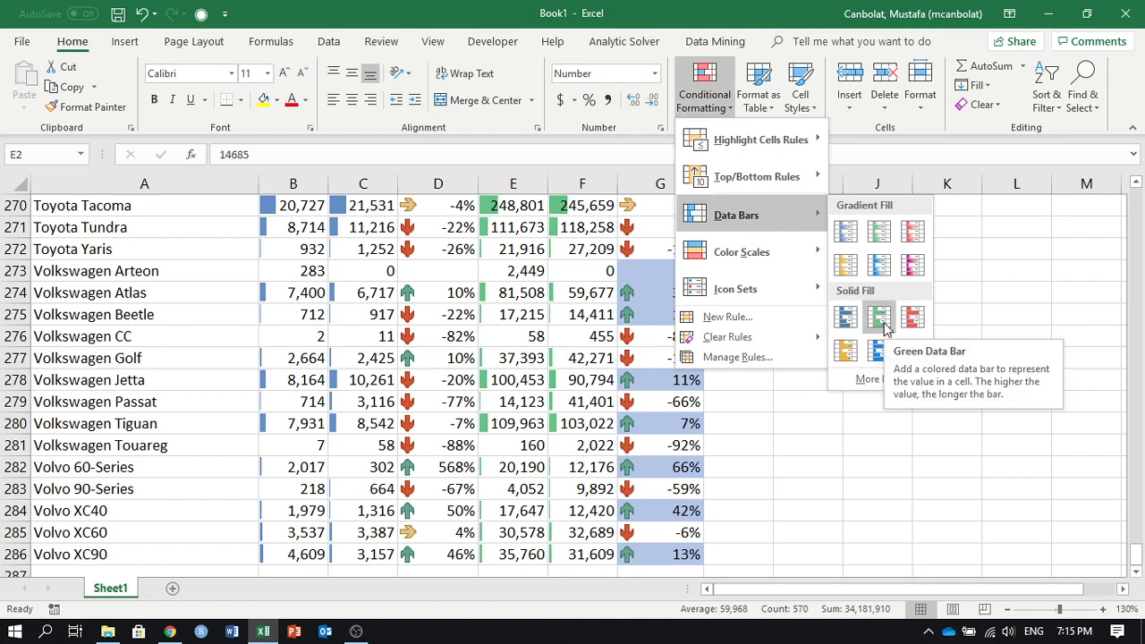
left_click(879, 318)
left_click(789, 331)
scroll(762, 273, "up", 20)
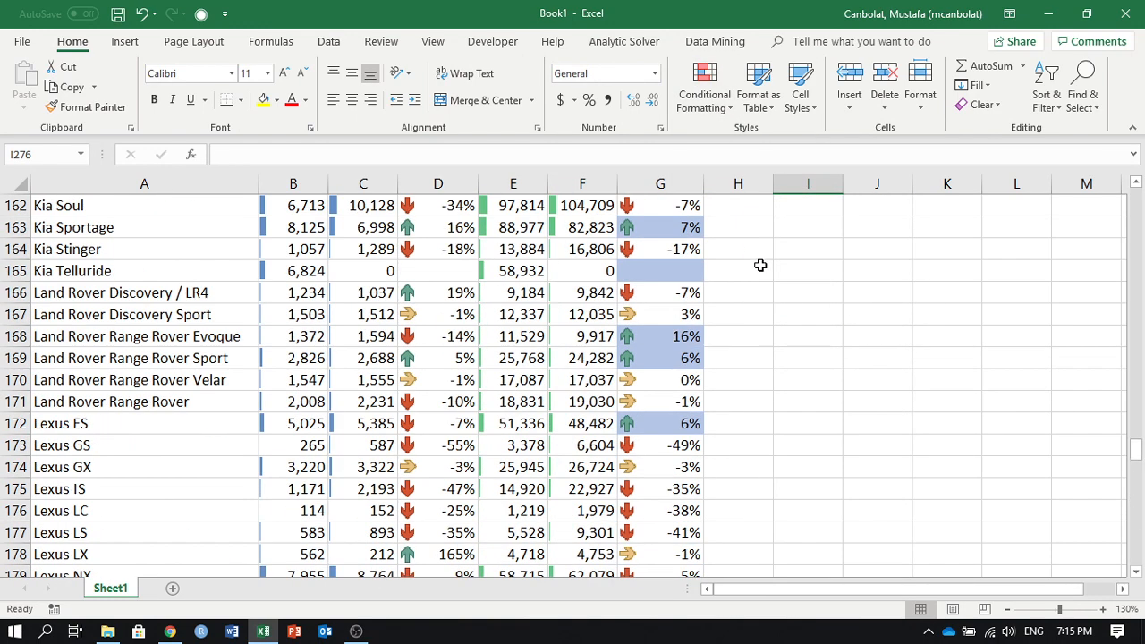
scroll(736, 254, "up", 20)
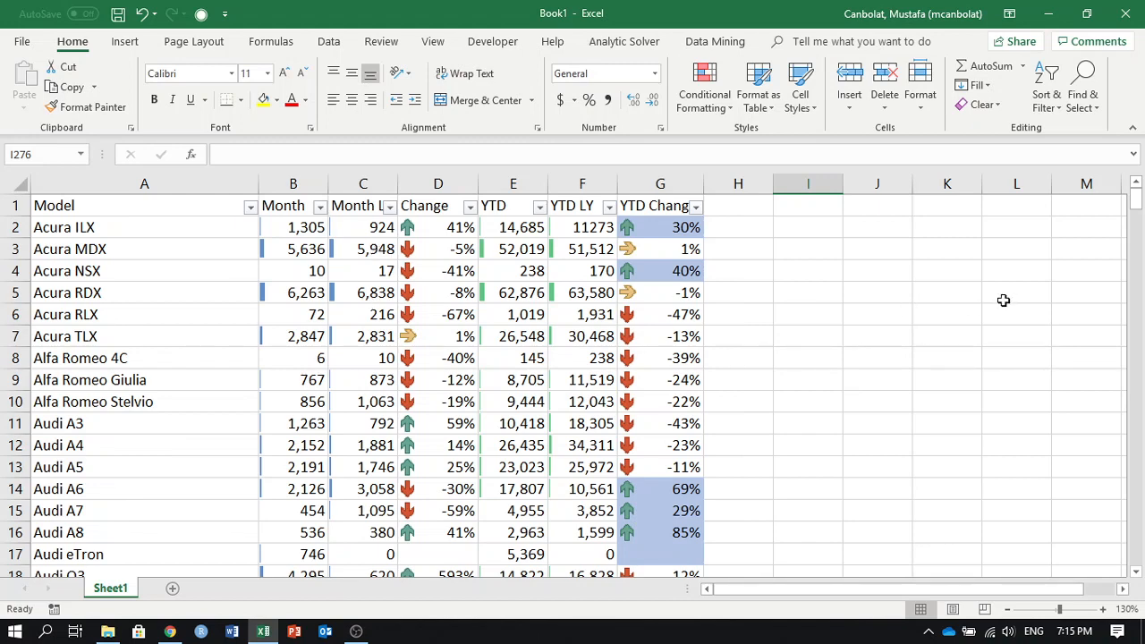
left_click(790, 288)
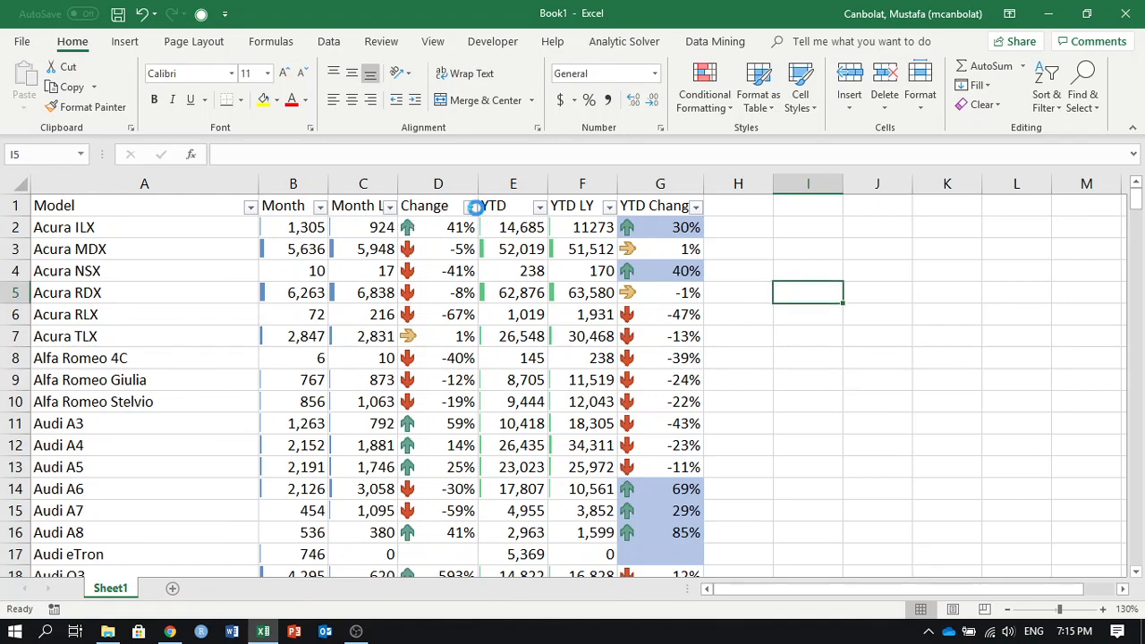
left_click(470, 206)
mouse_move(385, 335)
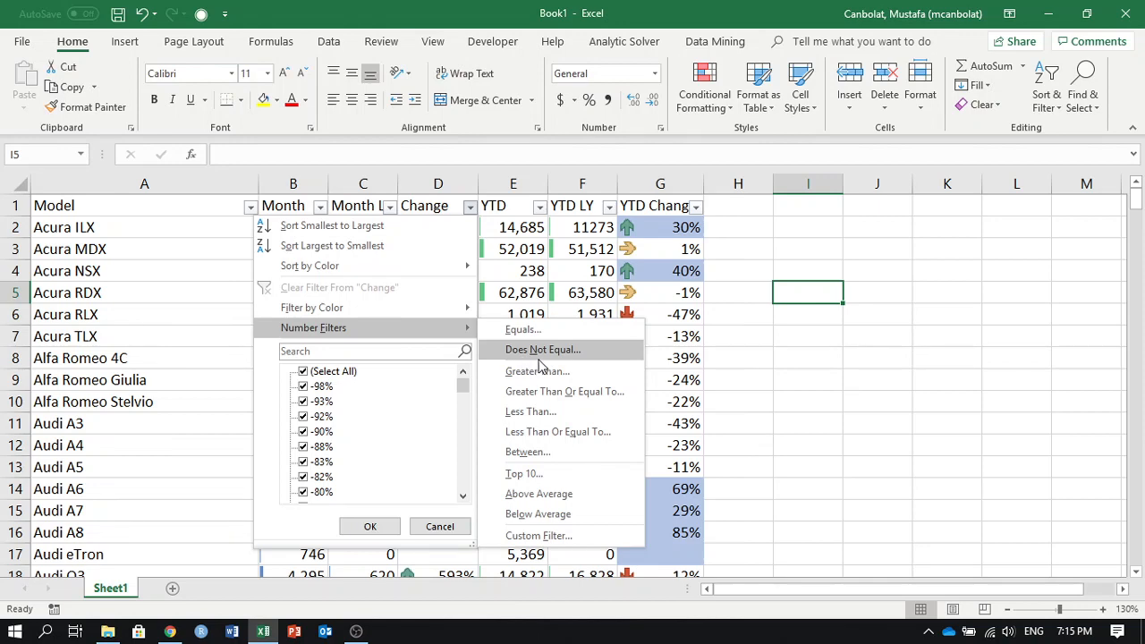
left_click(146, 220)
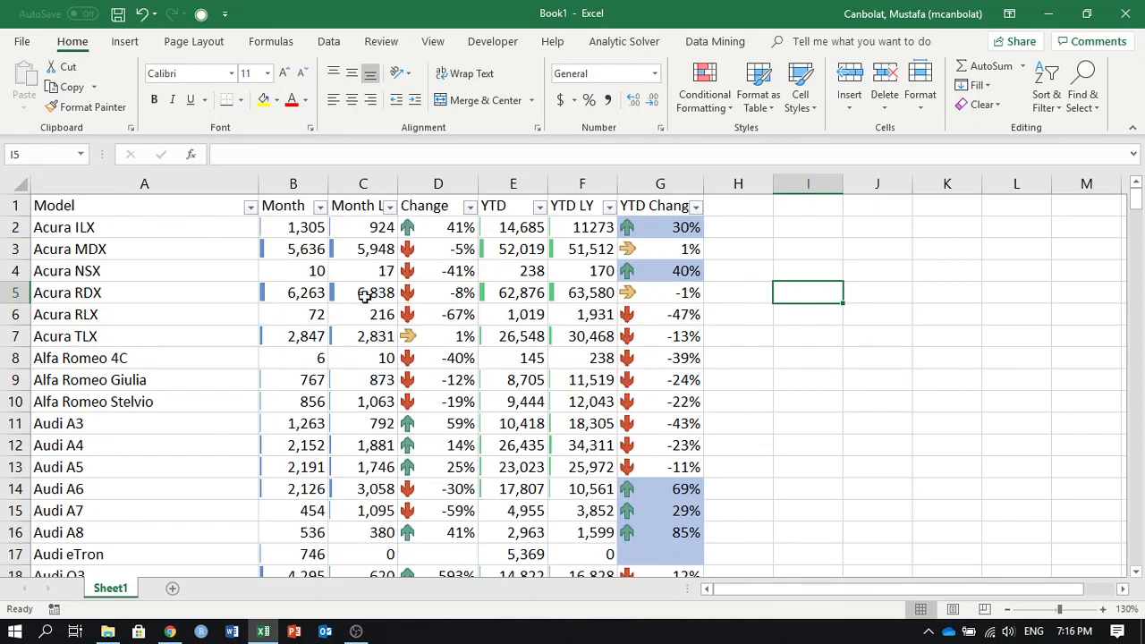
- Sort the table by YTD LY from largest to smallest, followed by YTD from largest to smallest
left_click(609, 208)
left_click(493, 246)
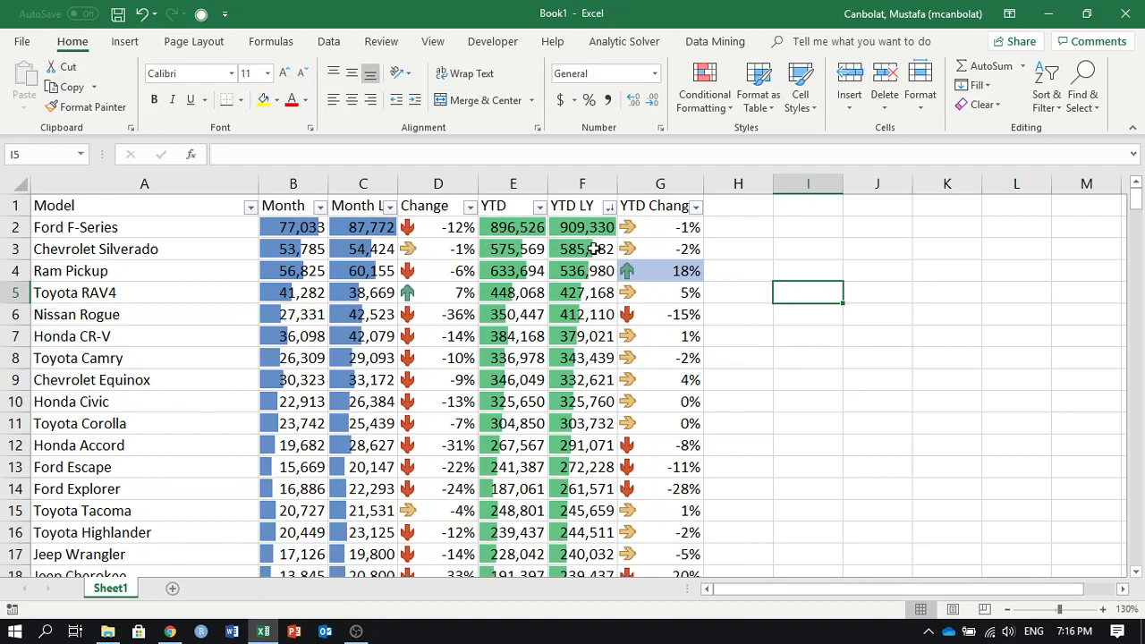
left_click(539, 207)
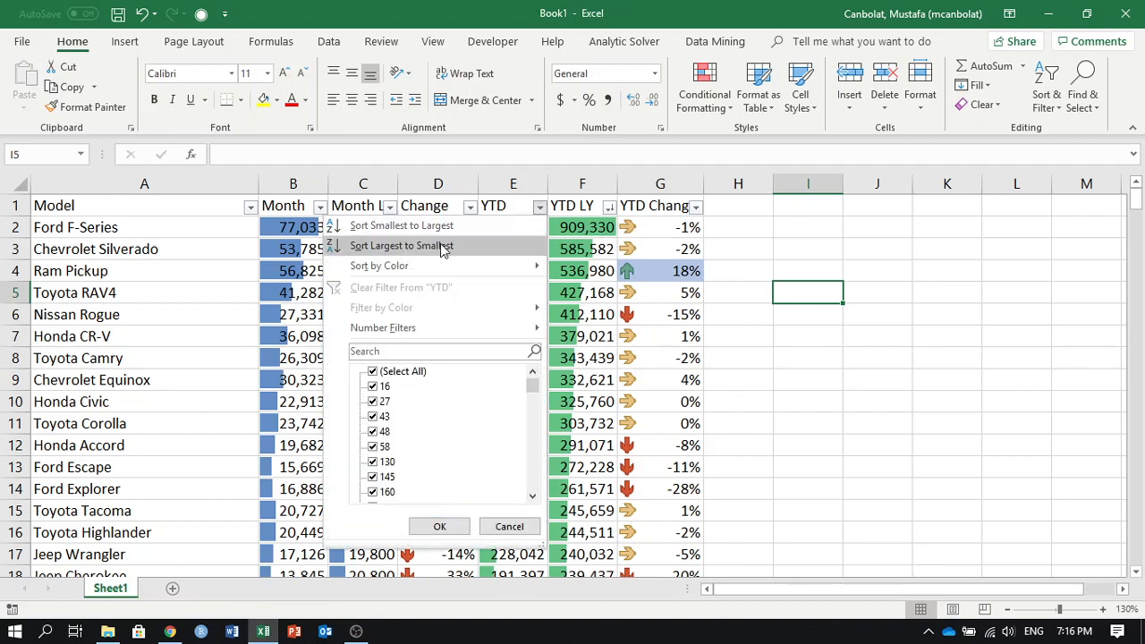
left_click(460, 246)
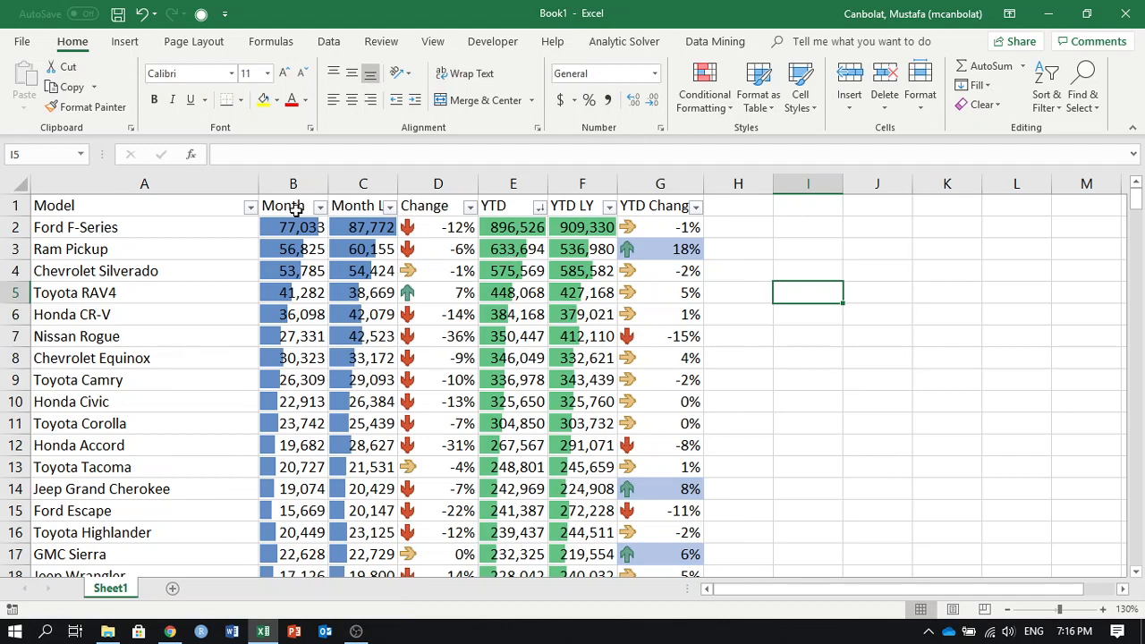
- Sort the table alphabetically by the Model column from A to Z
left_click(251, 208)
left_click(176, 227)
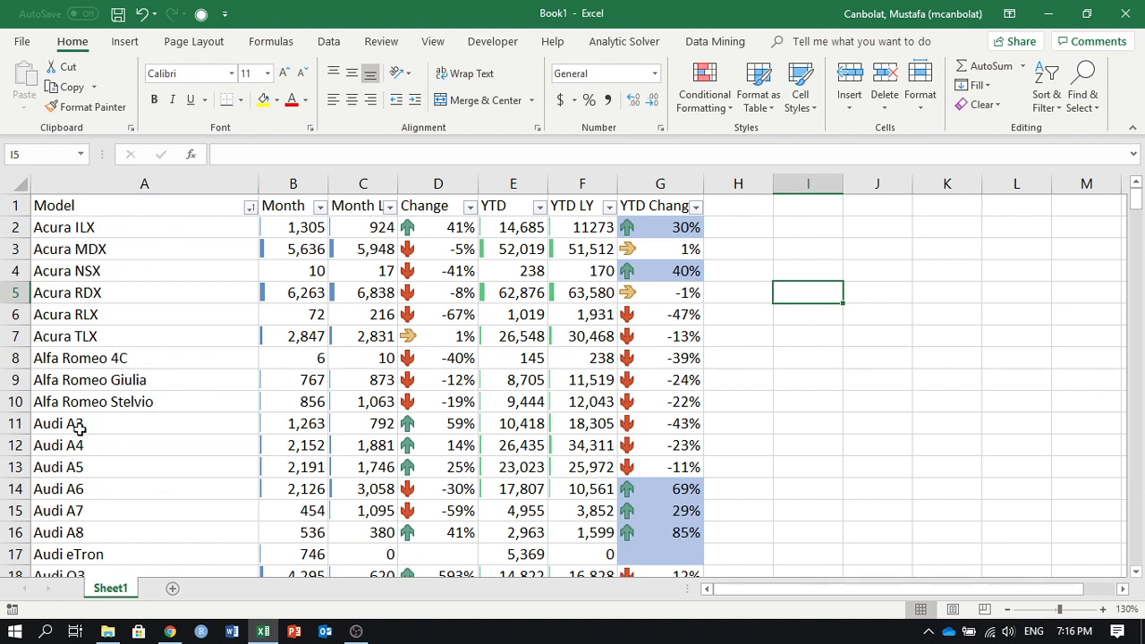
left_click(133, 242)
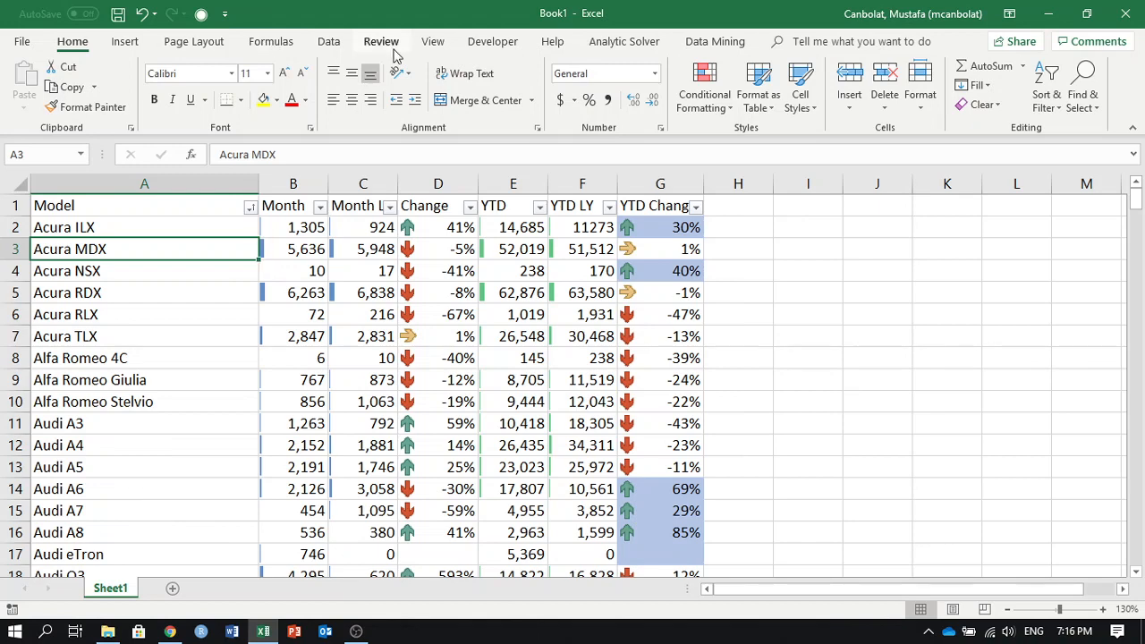
- Name the entire vehicle sales table on Sheet1, including its header row, as the range cardata
left_click(327, 47)
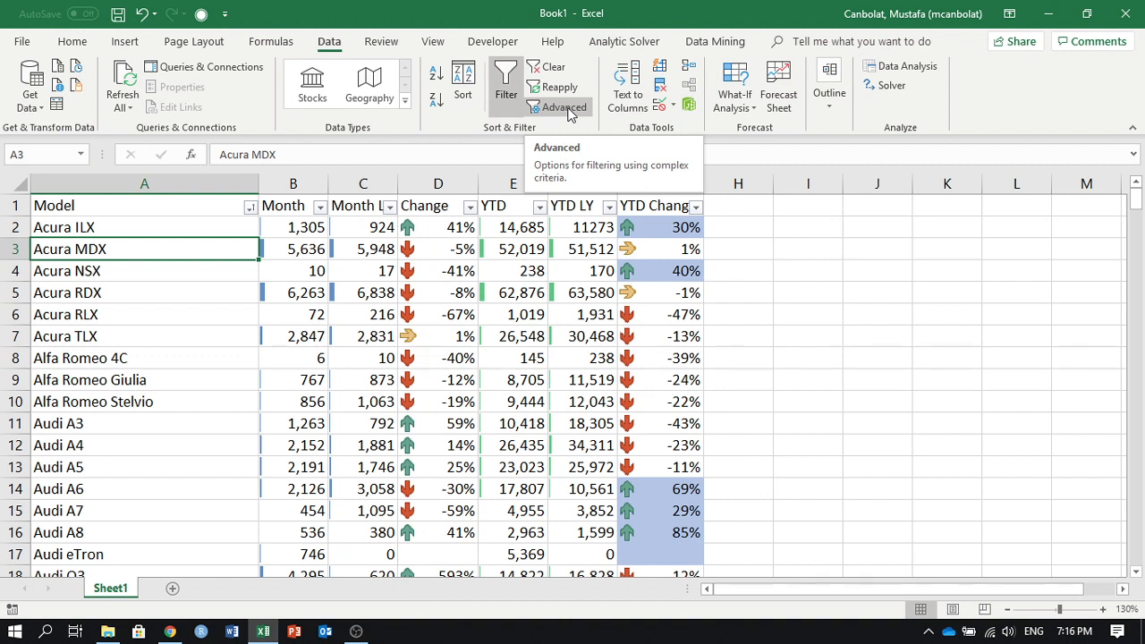
left_click(744, 274)
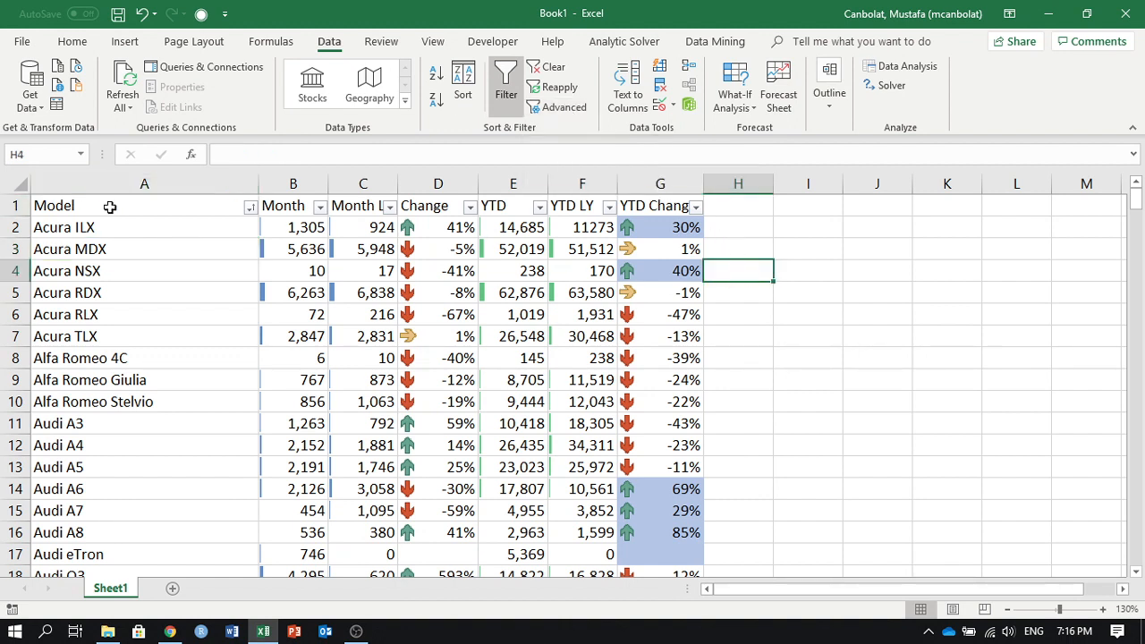
left_click_drag(61, 204, 661, 205)
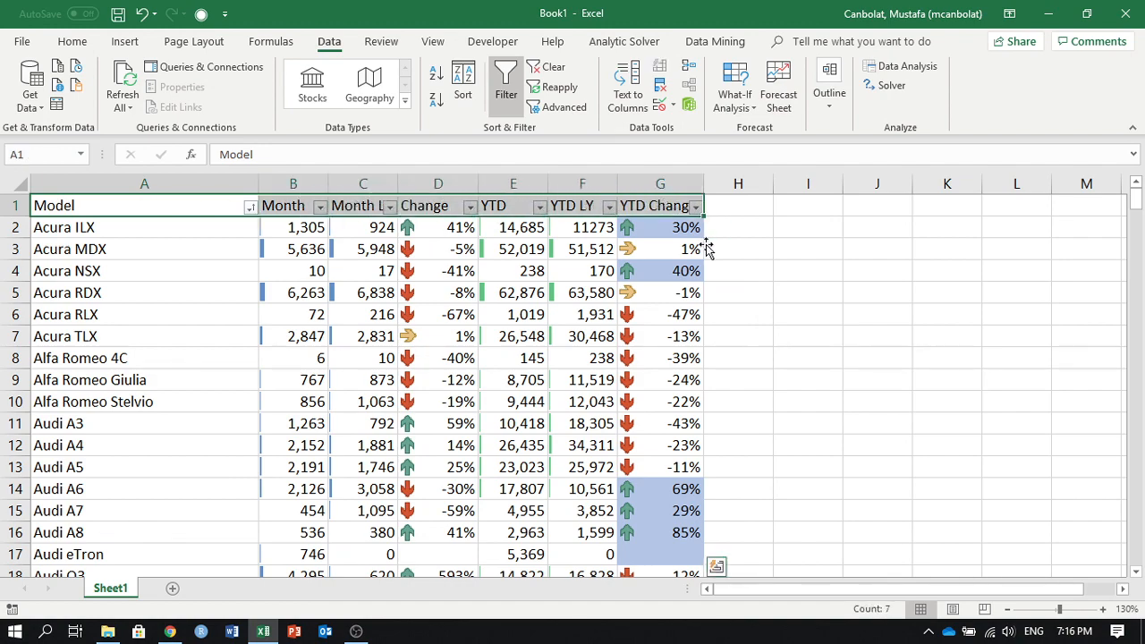
key("ctrl+shift+Down")
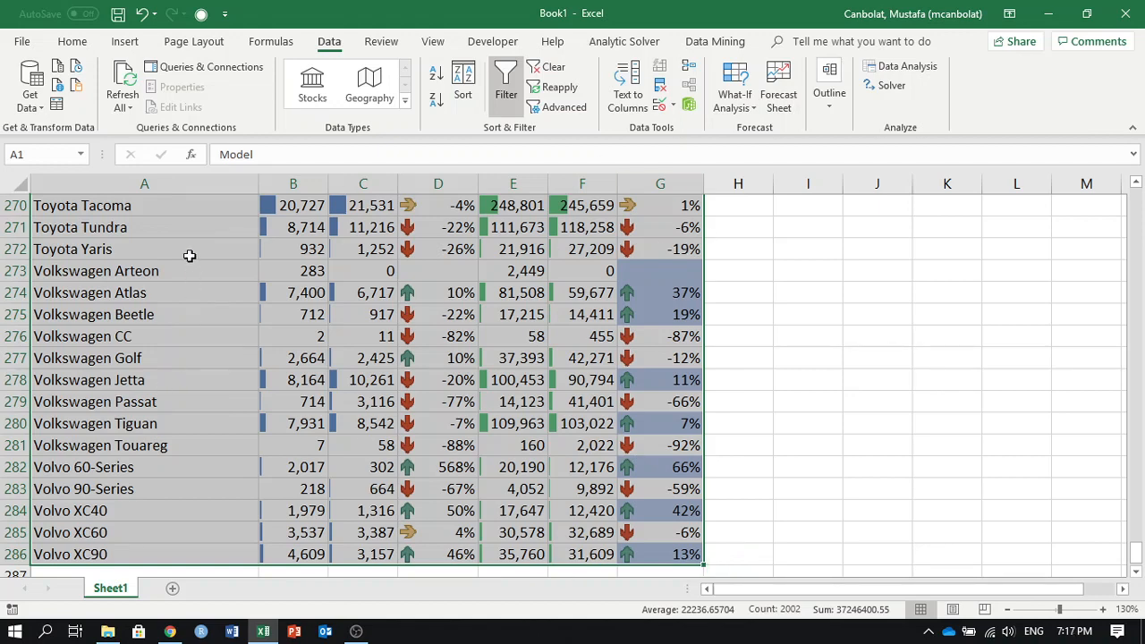
left_click(54, 155)
type("mydata")
key("BackSpace")
key("BackSpace")
key("BackSpace")
key("BackSpace")
key("BackSpace")
key("BackSpace")
type("cardata")
key("Return")
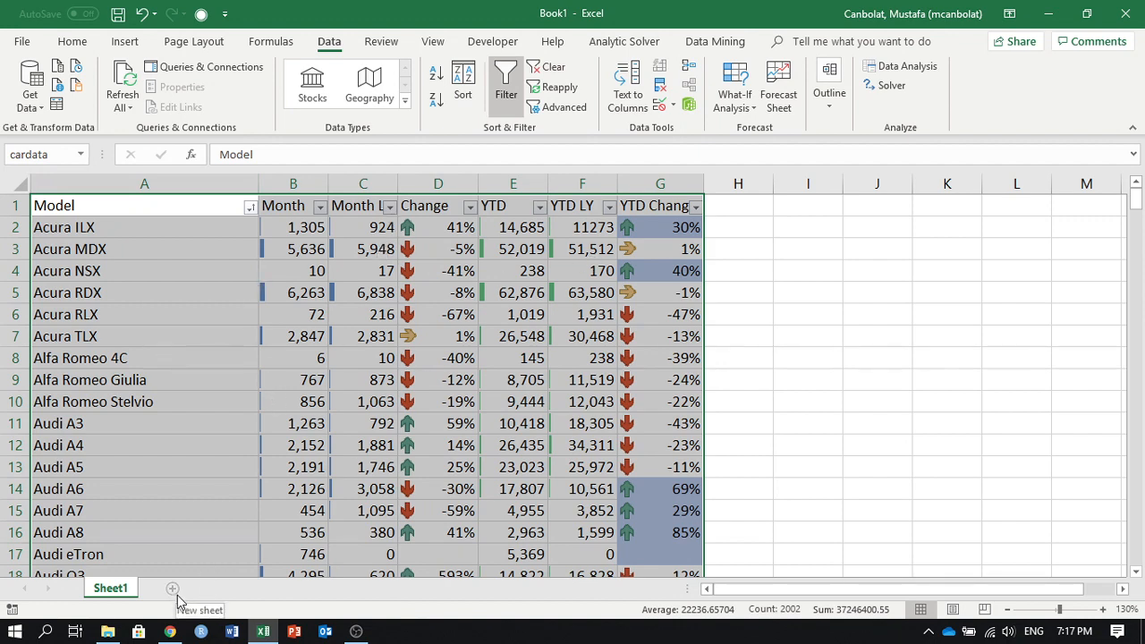
left_click(149, 342)
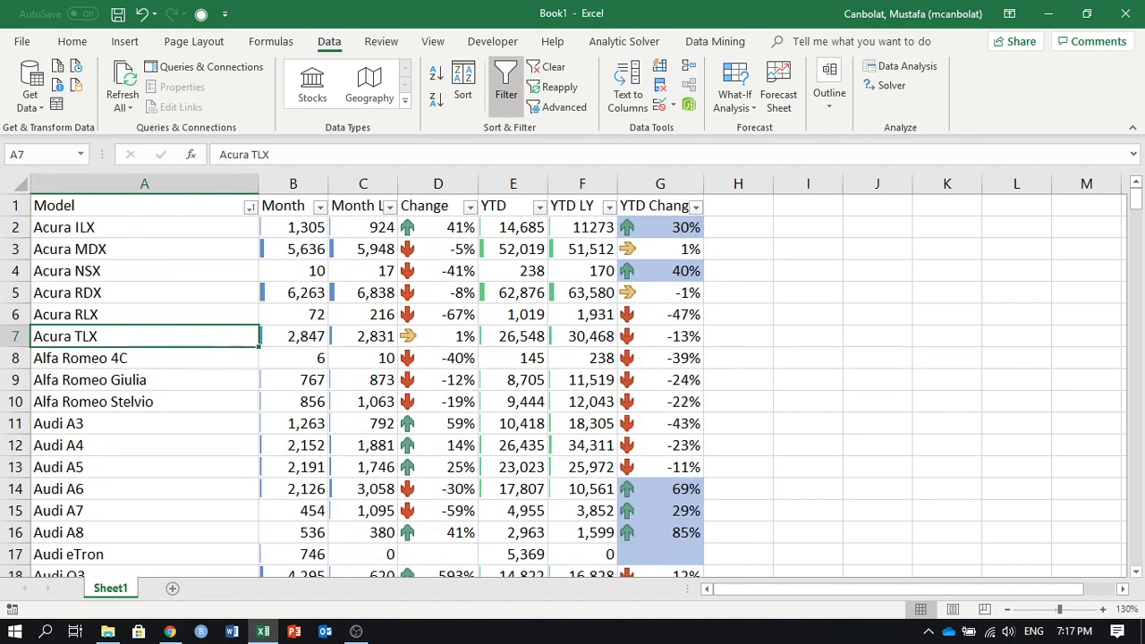
- Add a new sheet and copy the Sheet1 header row A1:G1 into its first row, starting at A1
left_click(175, 594)
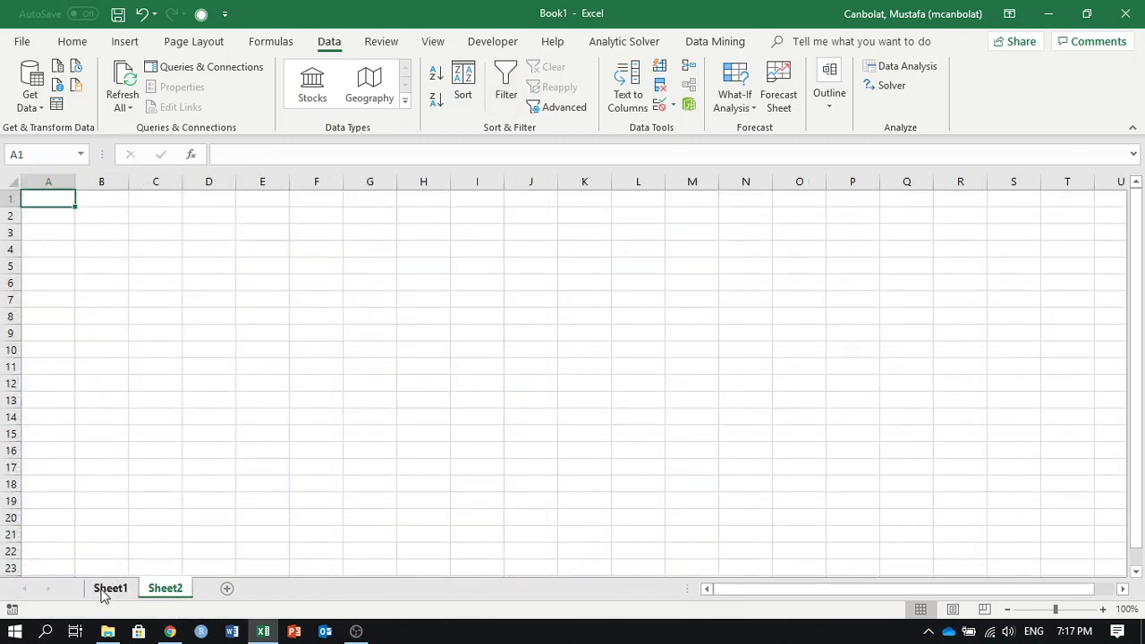
left_click(107, 588)
left_click_drag(75, 205, 659, 205)
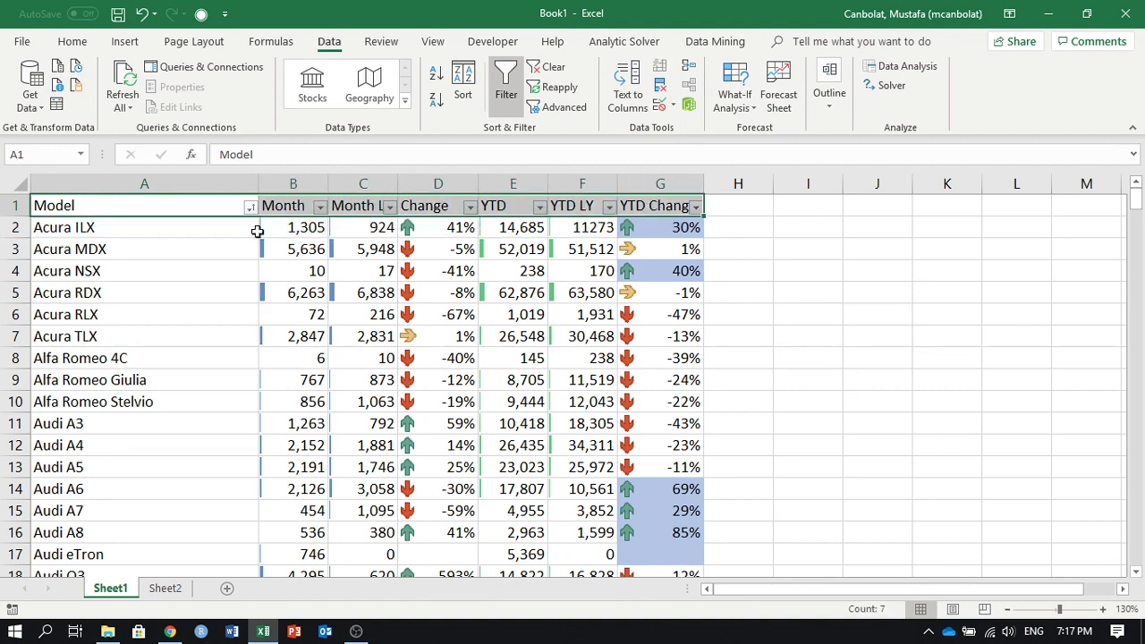
key("ctrl+c")
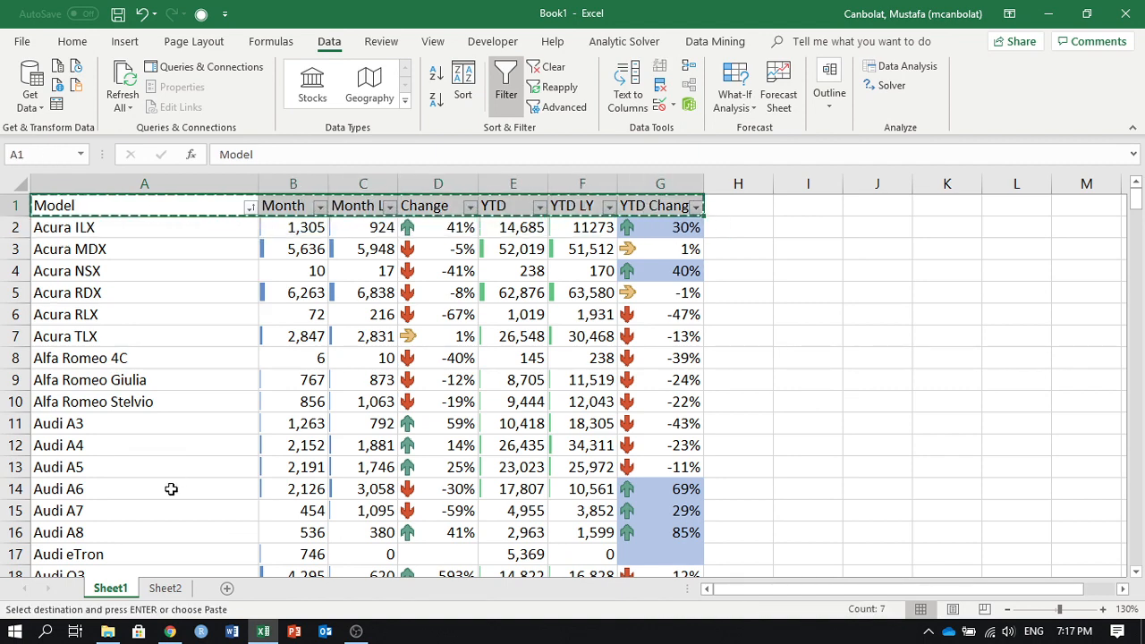
left_click(165, 588)
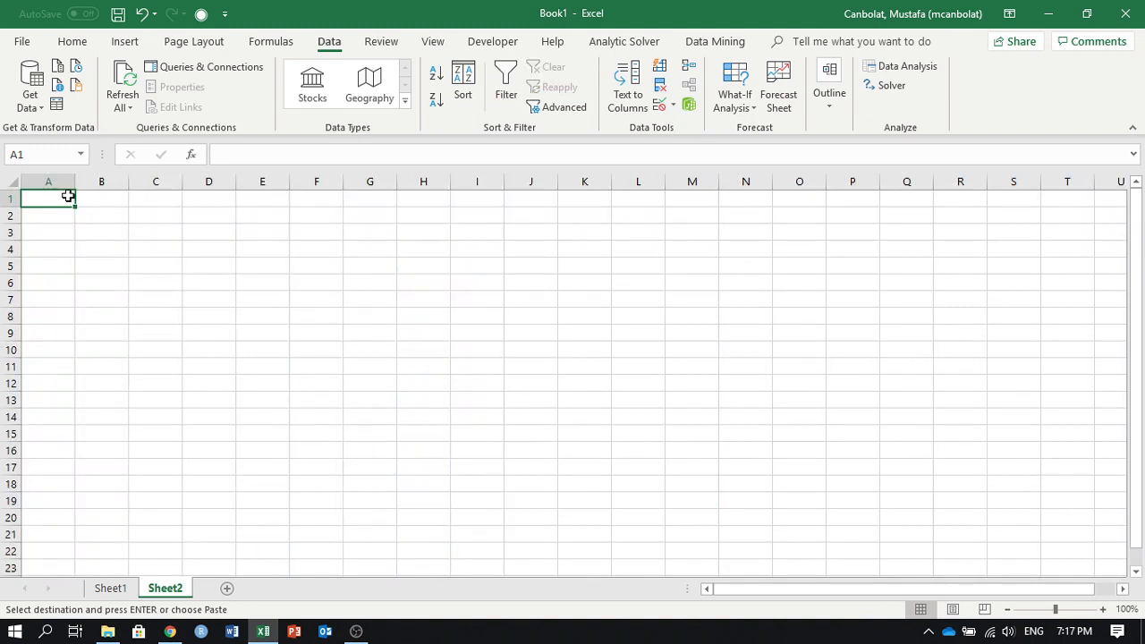
key("ctrl+v")
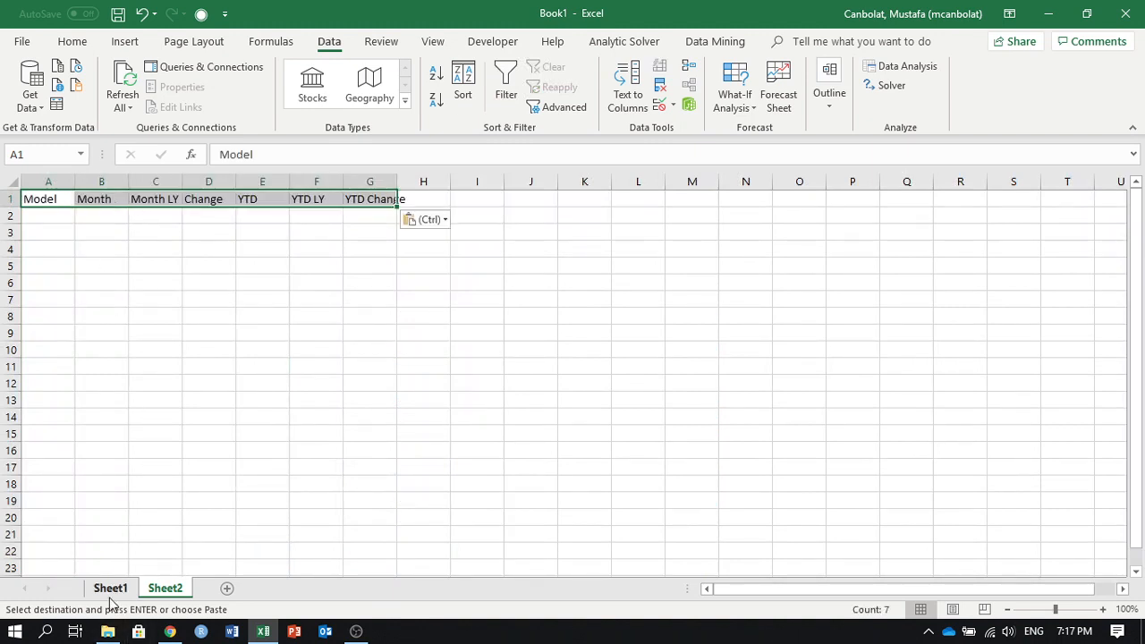
right_click(55, 198)
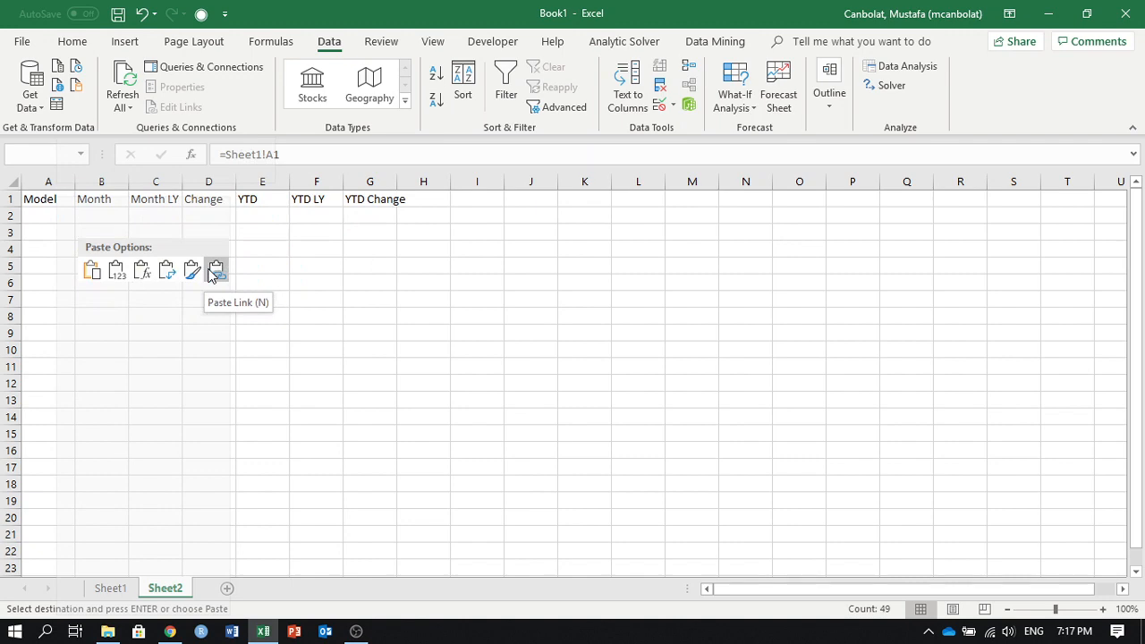
left_click(664, 350)
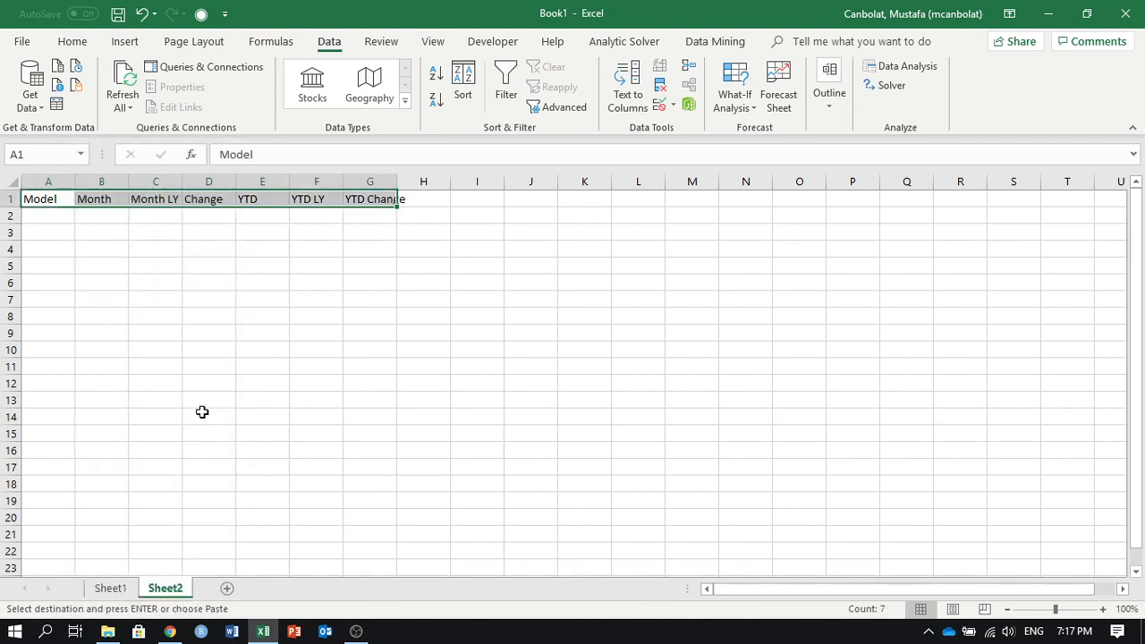
- Compare the copied header row on Sheet2 with the original table headers on Sheet1
left_click(125, 588)
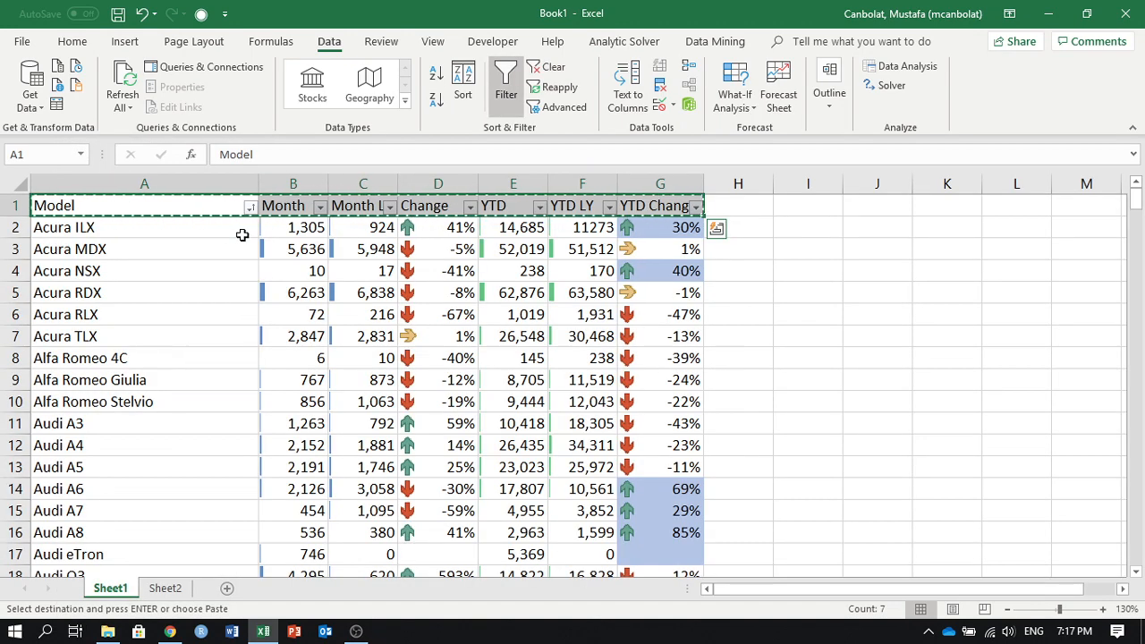
left_click(165, 588)
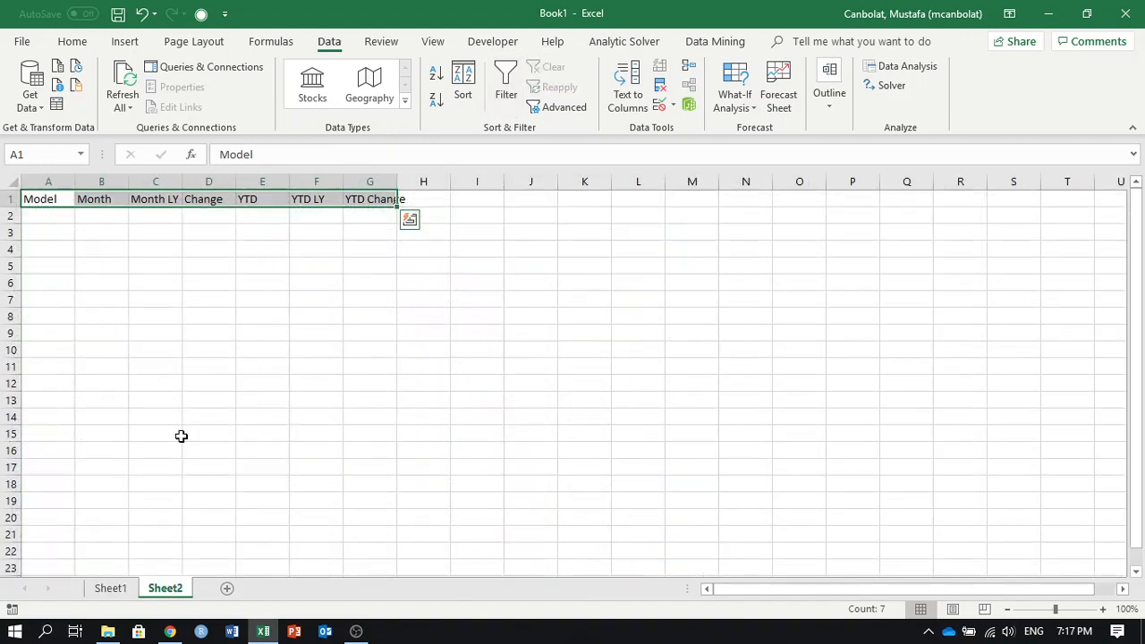
left_click(174, 318)
scroll(175, 320, "up", 5)
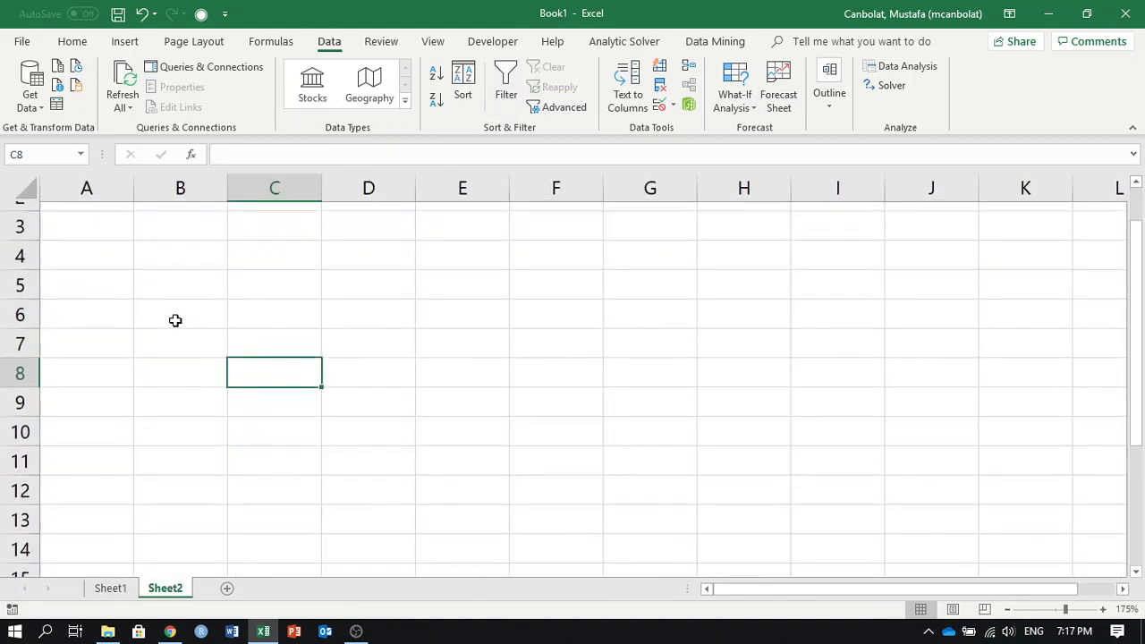
scroll(175, 320, "down", 1)
scroll(168, 237, "up", 1)
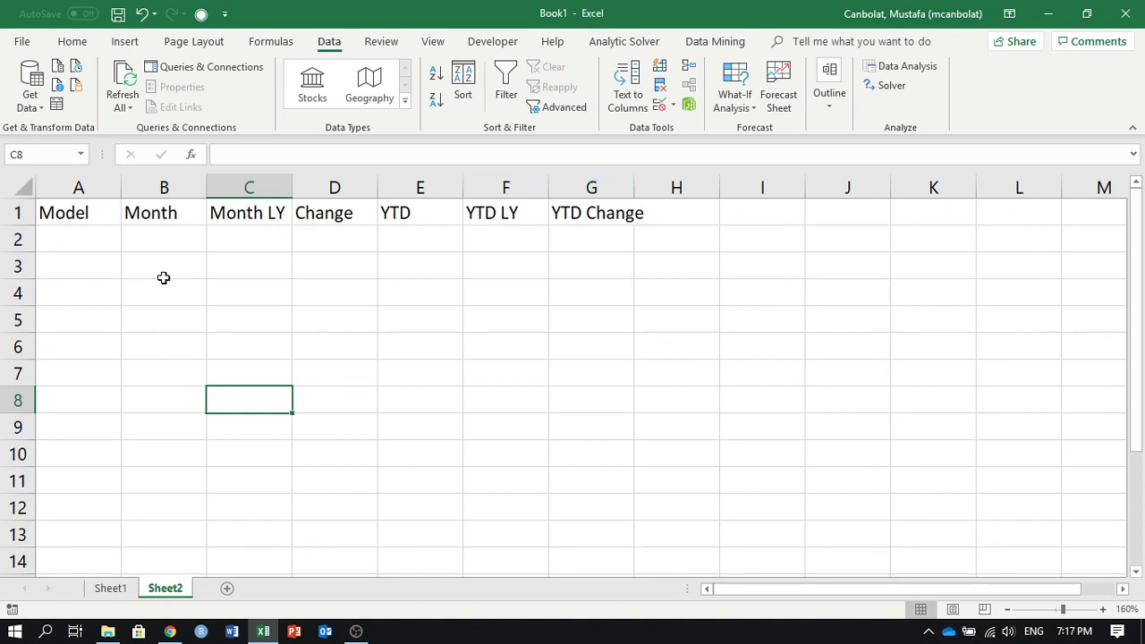
left_click_drag(74, 212, 617, 204)
left_click(124, 594)
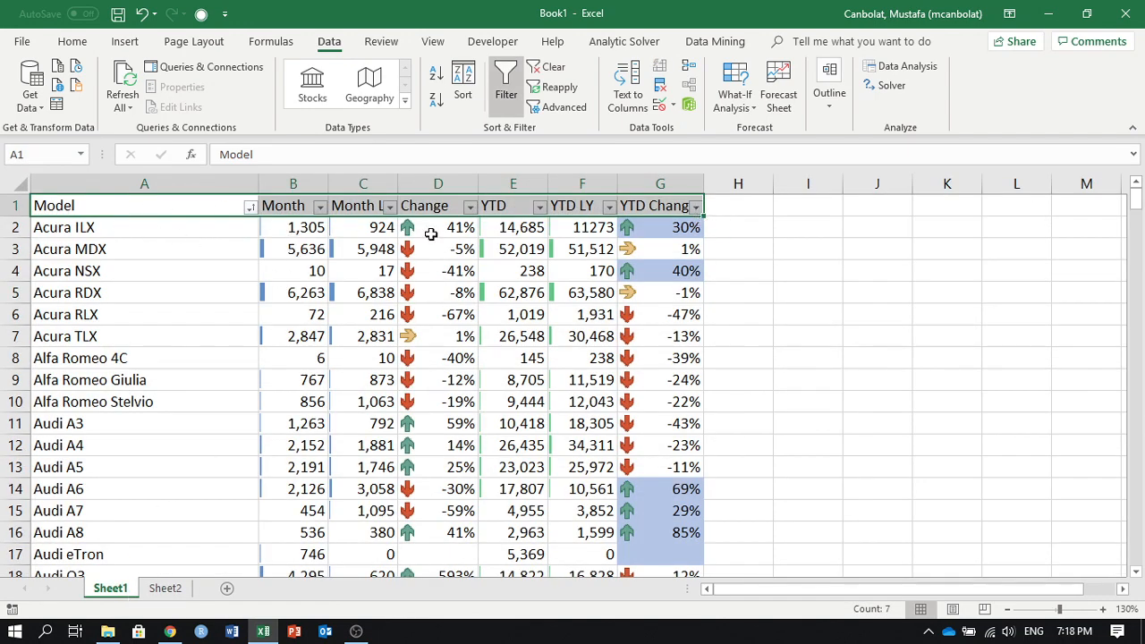
left_click(164, 588)
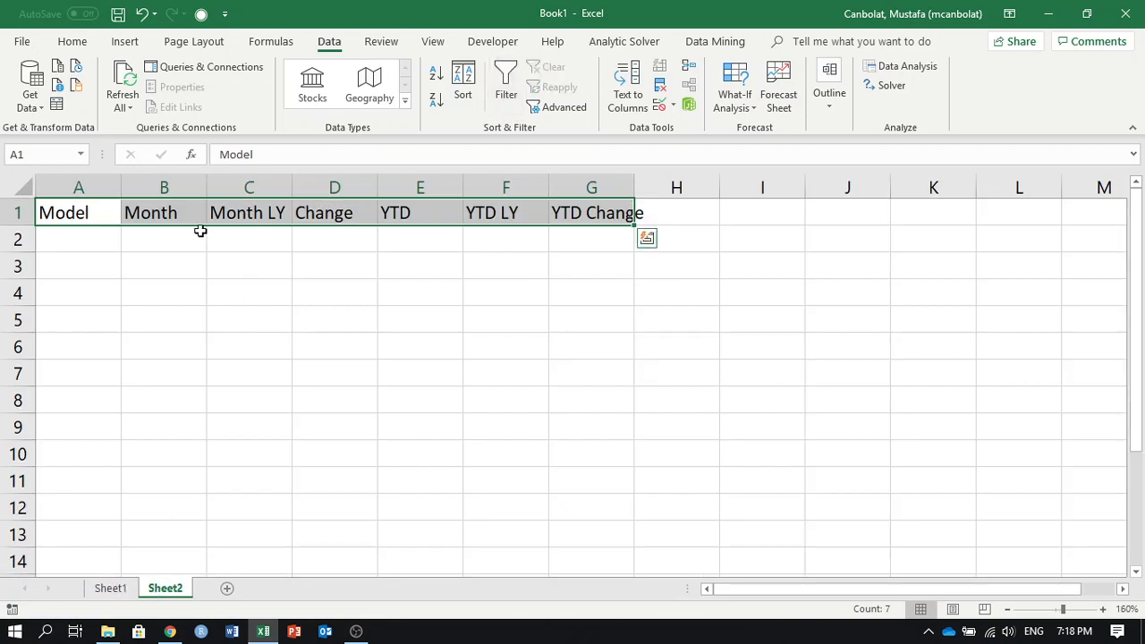
- Widen column G on Sheet2 and format A1:G2 with a light gold fill and all borders
left_click_drag(84, 239, 592, 237)
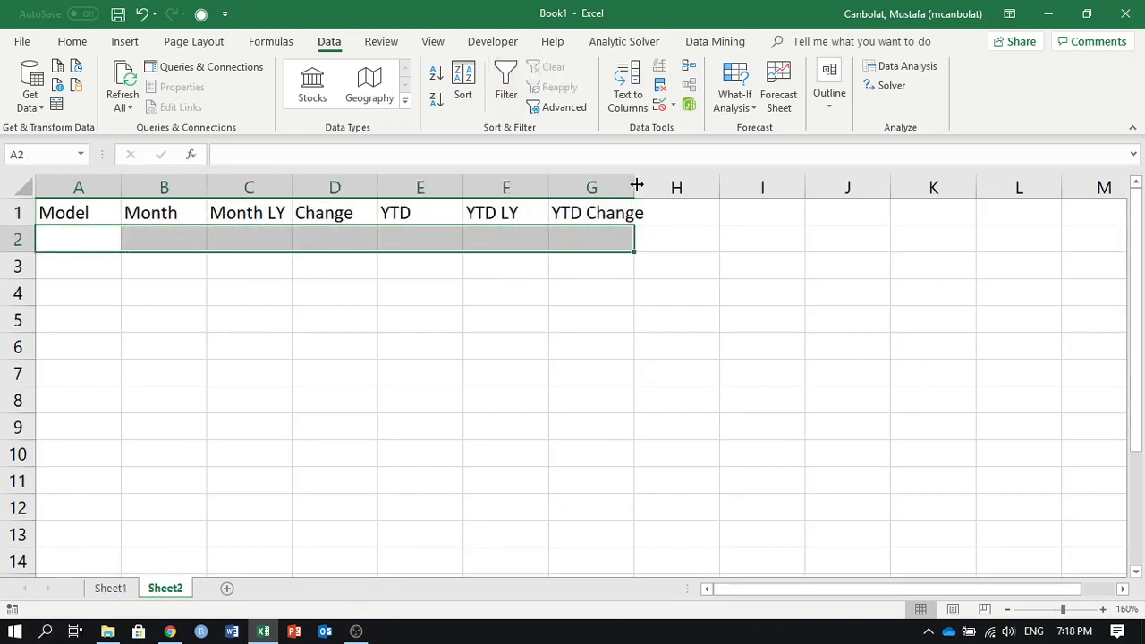
left_click_drag(634, 185, 643, 186)
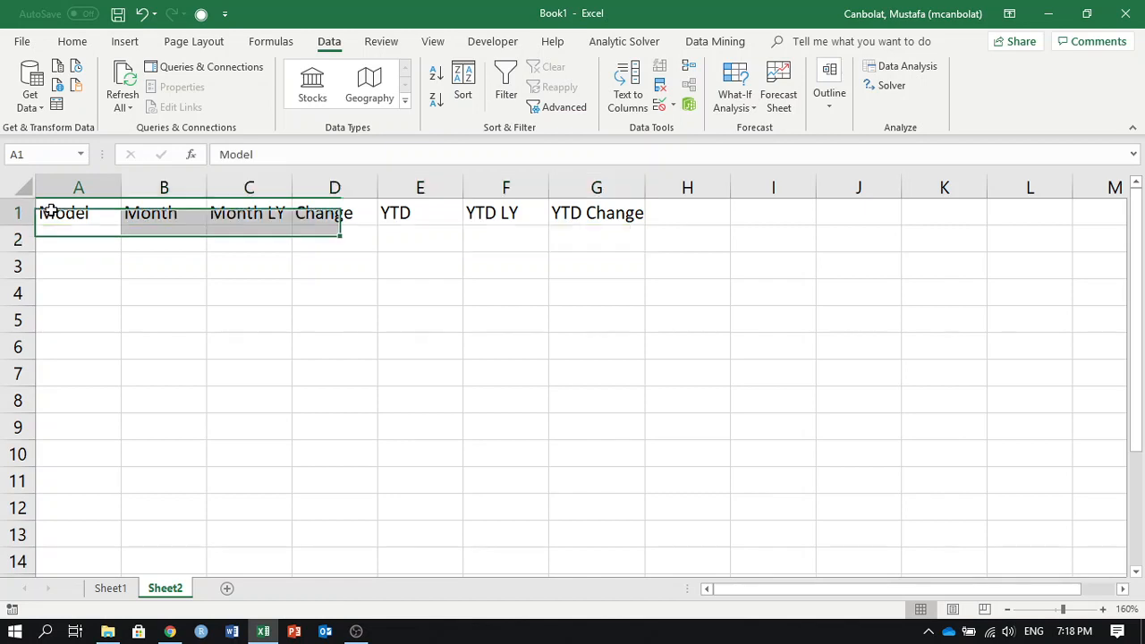
left_click_drag(46, 212, 618, 230)
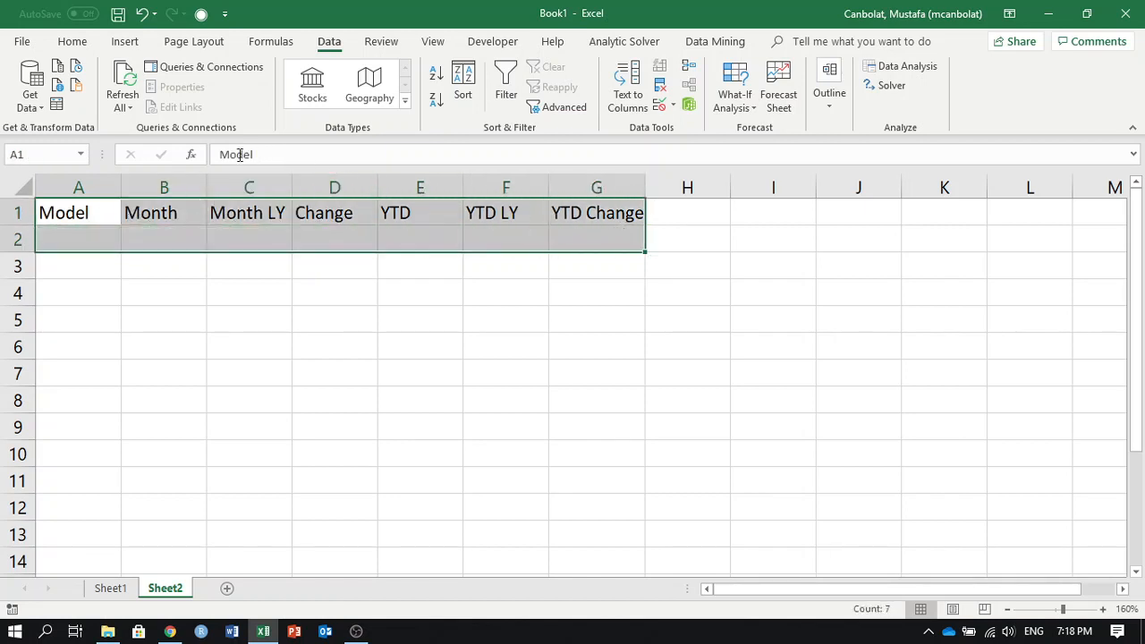
left_click(72, 42)
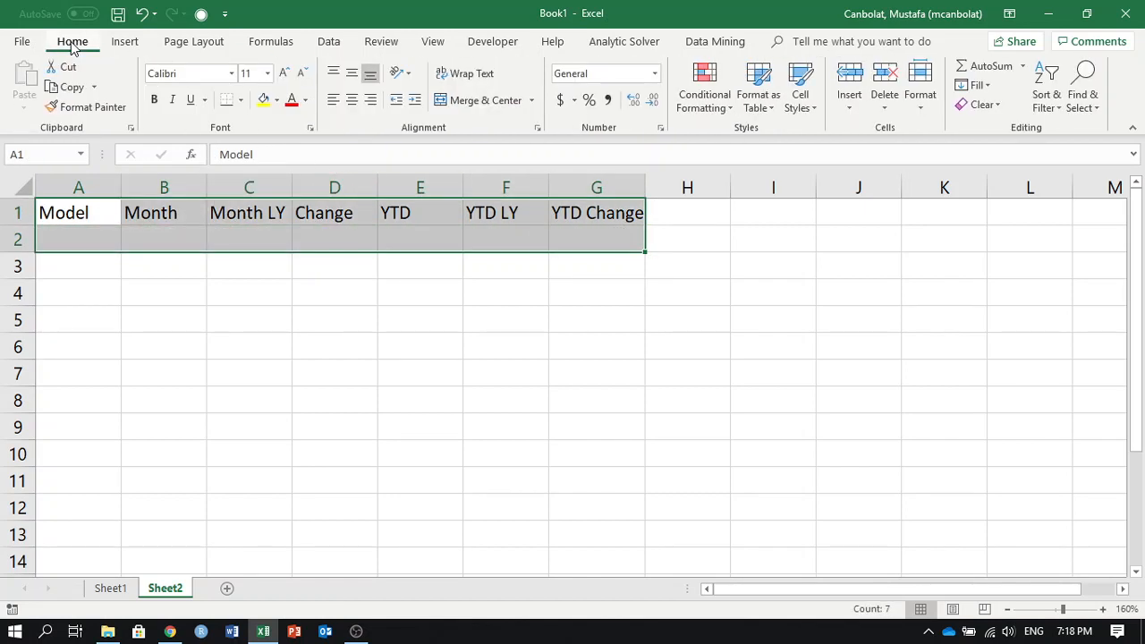
left_click(277, 100)
left_click(362, 172)
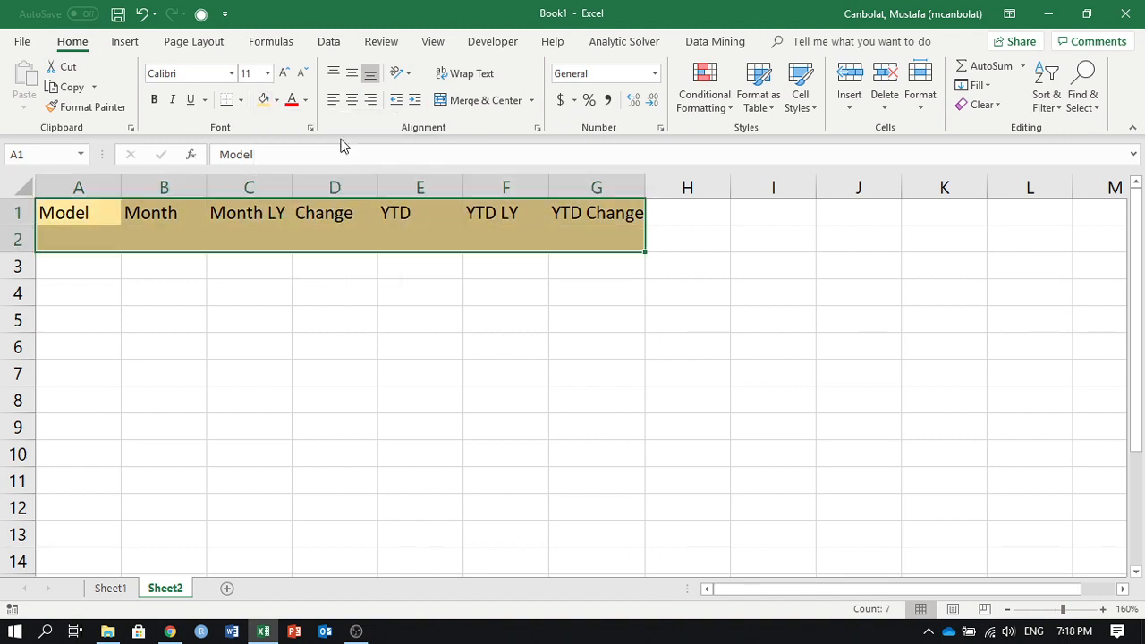
left_click(240, 99)
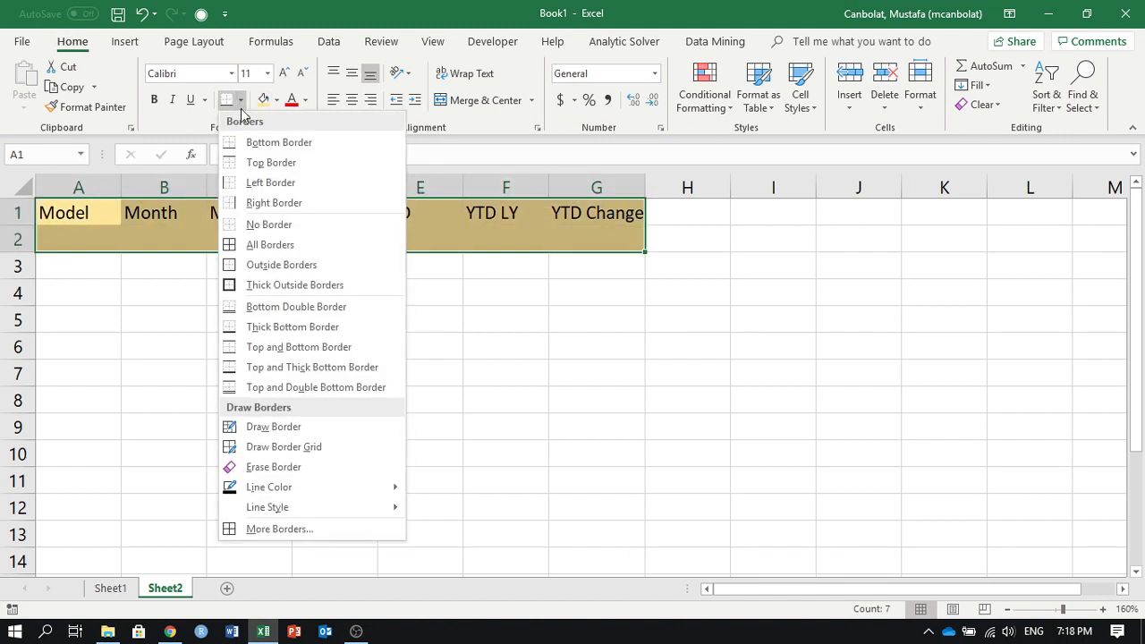
left_click(269, 244)
left_click(293, 322)
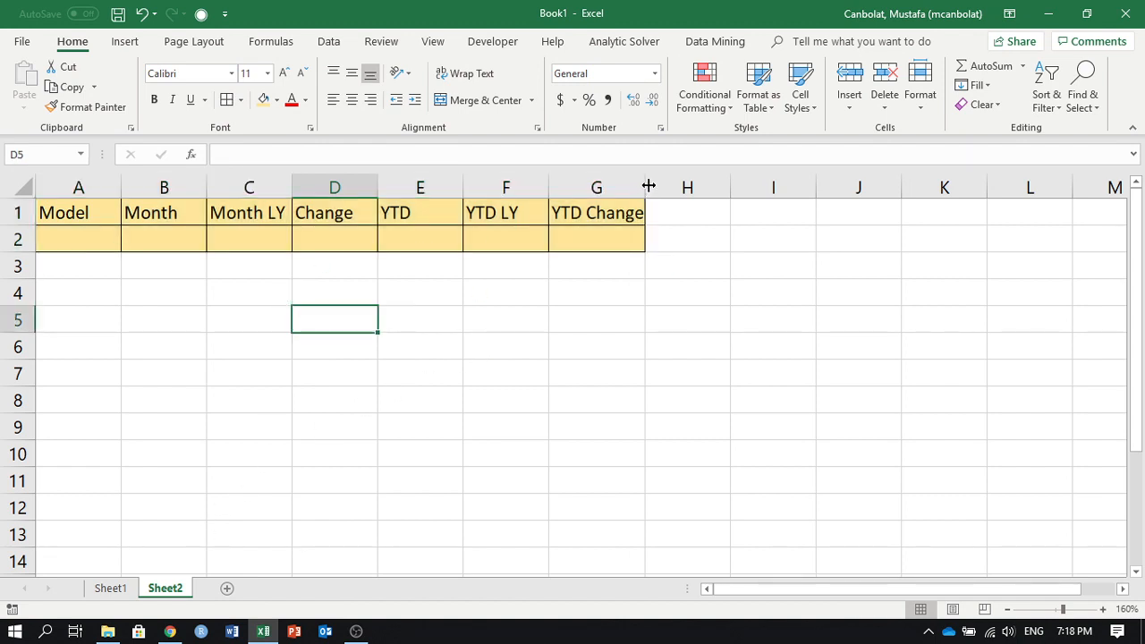
- Widen column G slightly more and name the criteria range A1:G2 filter1
left_click_drag(648, 185, 661, 186)
left_click_drag(84, 212, 617, 238)
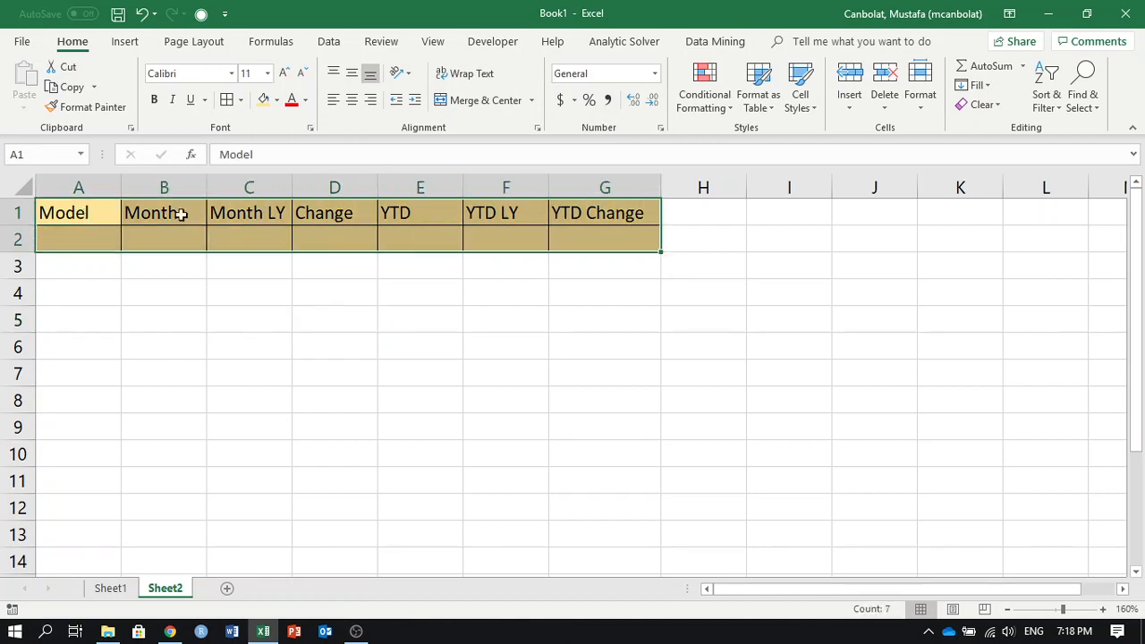
left_click(27, 150)
type("filter1")
left_click(211, 341)
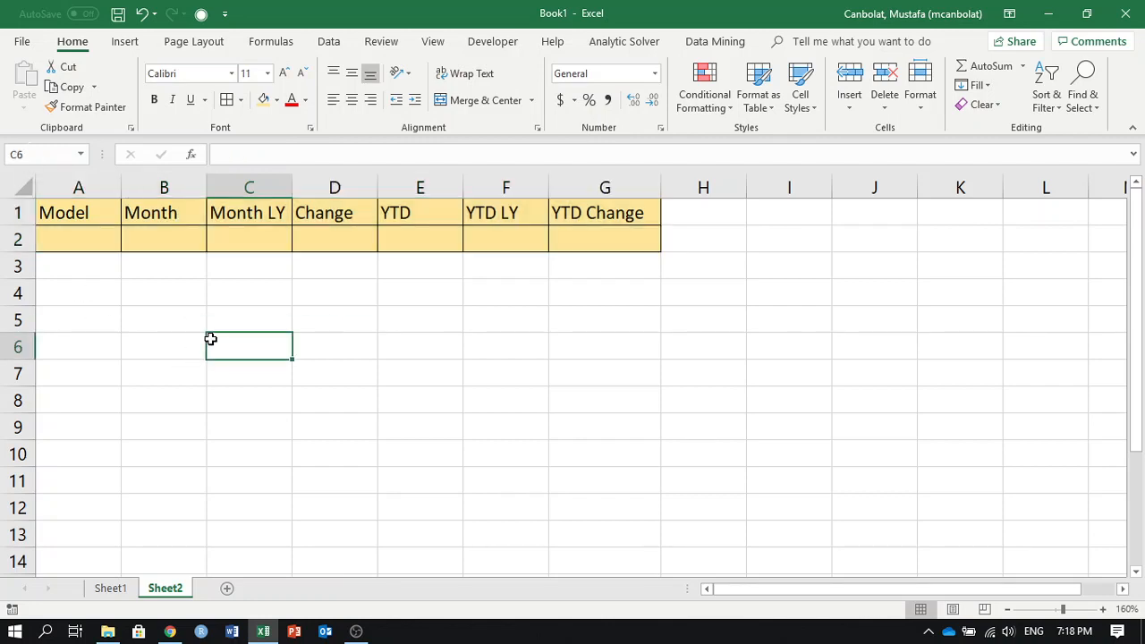
- Run an Advanced Filter that copies to another location, with list range cardata, criteria range filter1 and output range A4:G4 on Sheet2
left_click(82, 306)
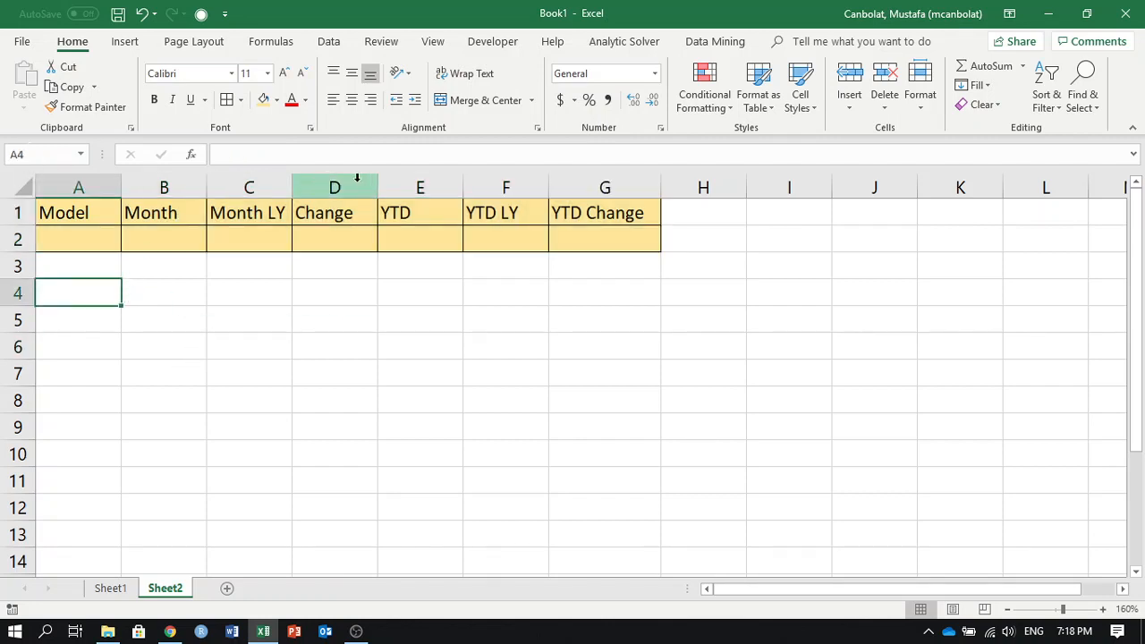
left_click(328, 42)
left_click(561, 107)
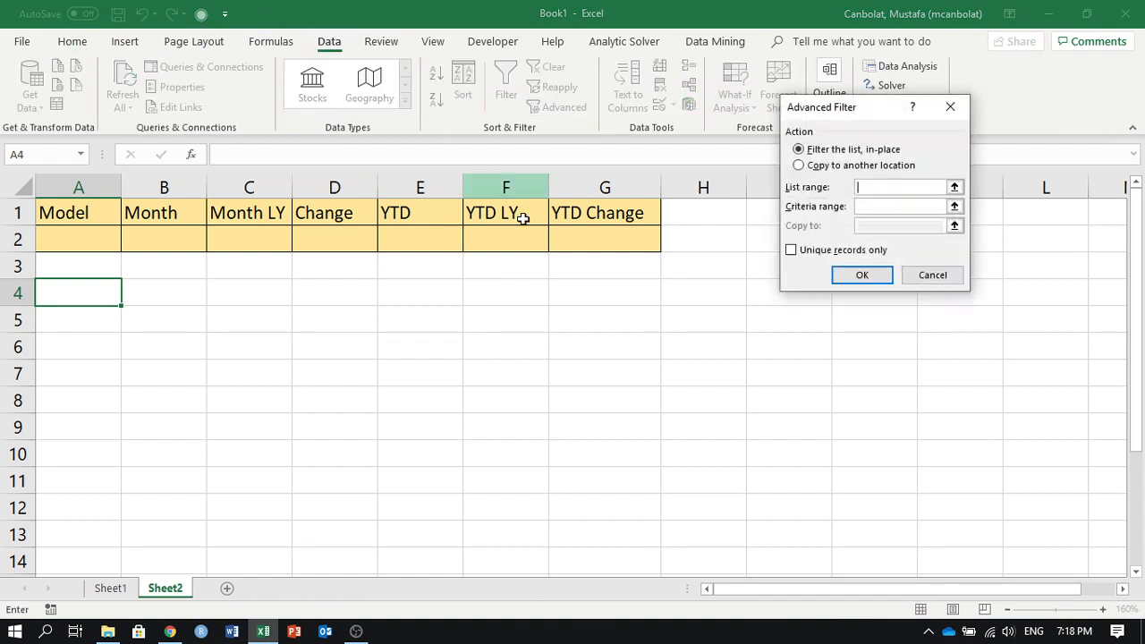
left_click(817, 168)
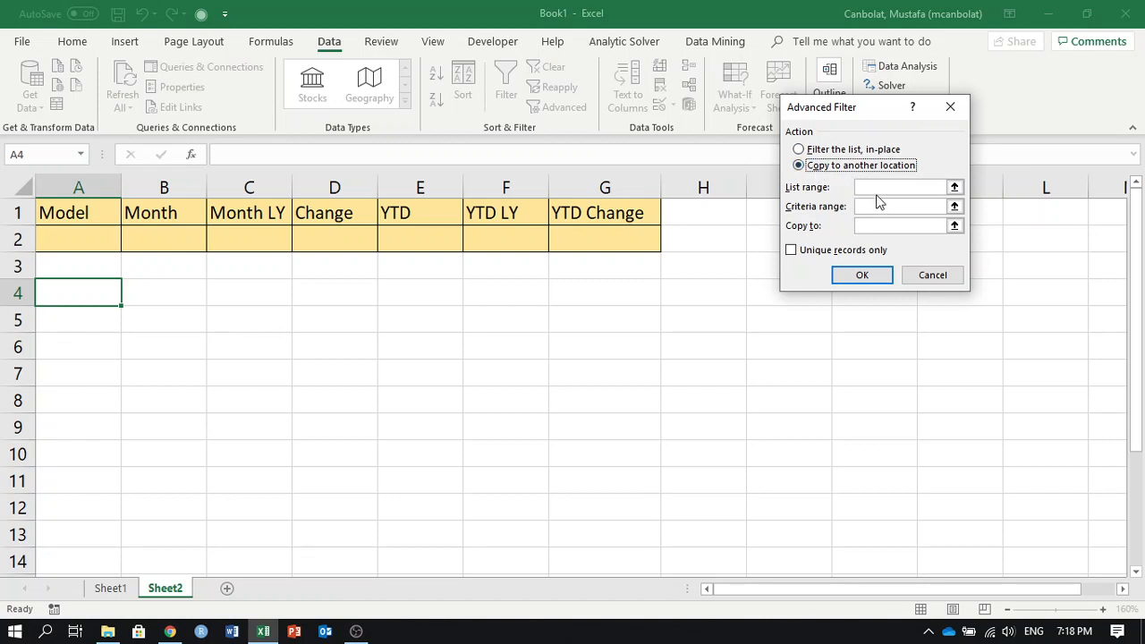
left_click(879, 186)
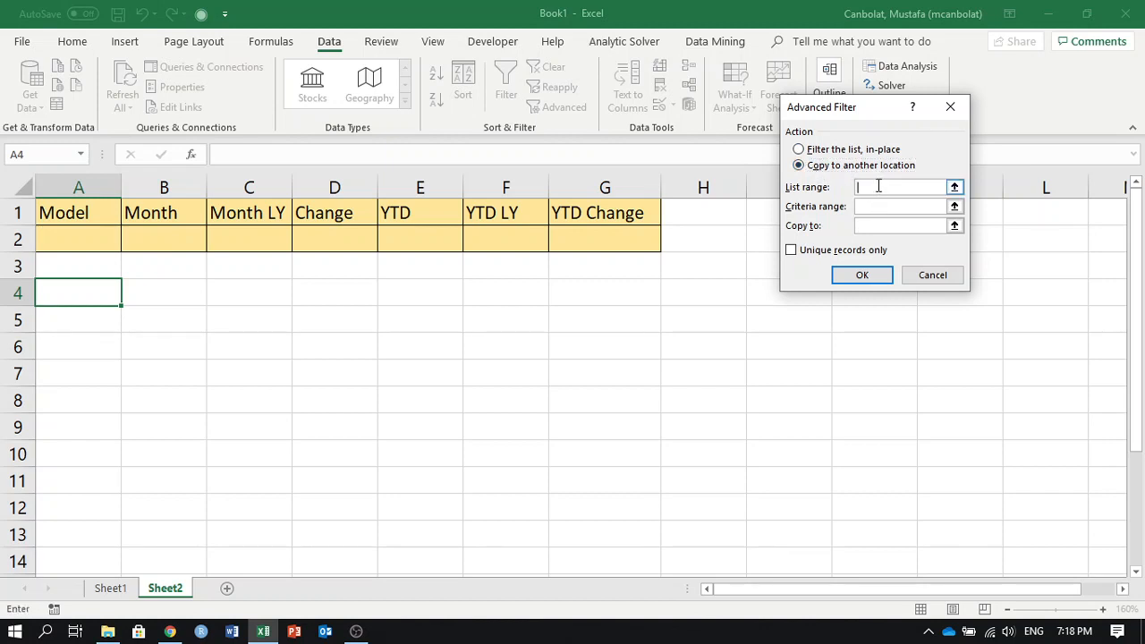
key("Tab")
type("filter1")
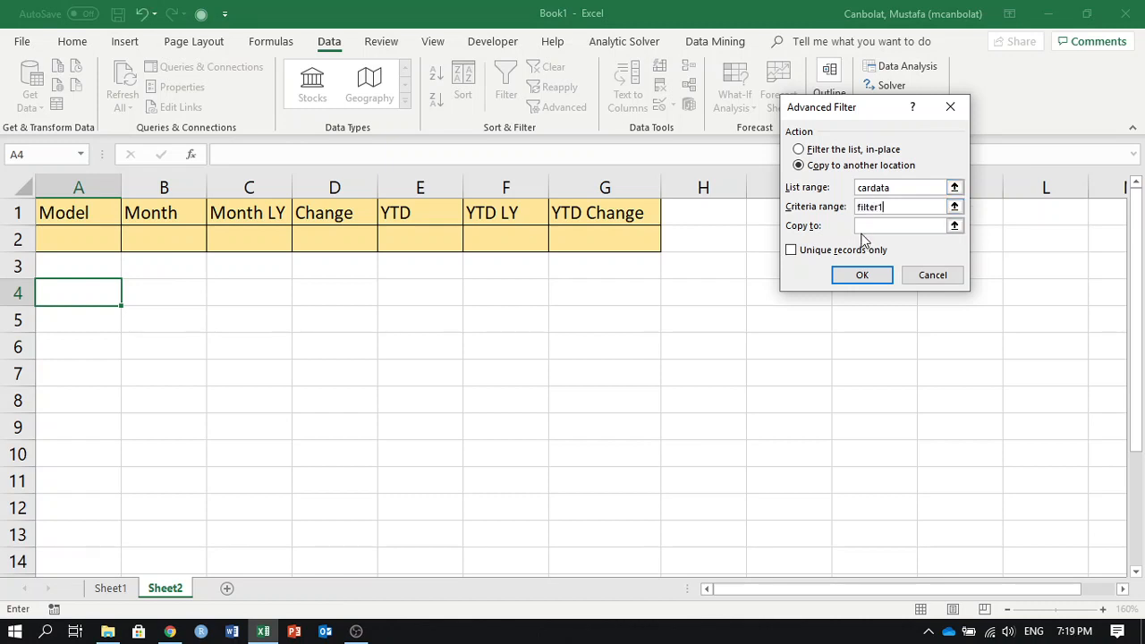
left_click(869, 228)
left_click_drag(84, 296, 599, 289)
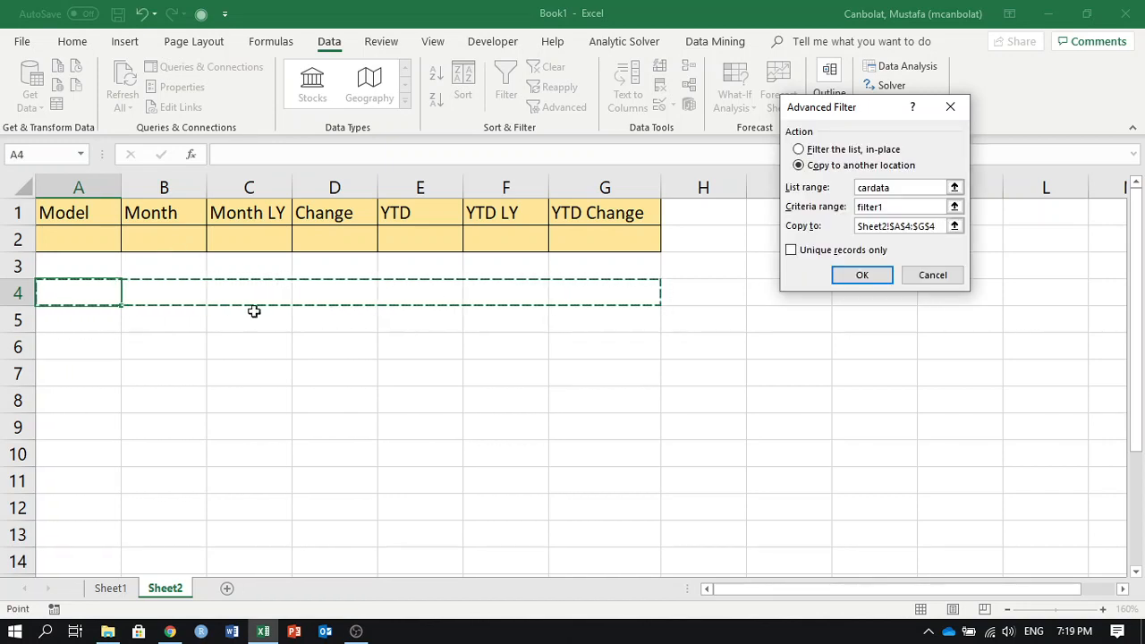
left_click(856, 274)
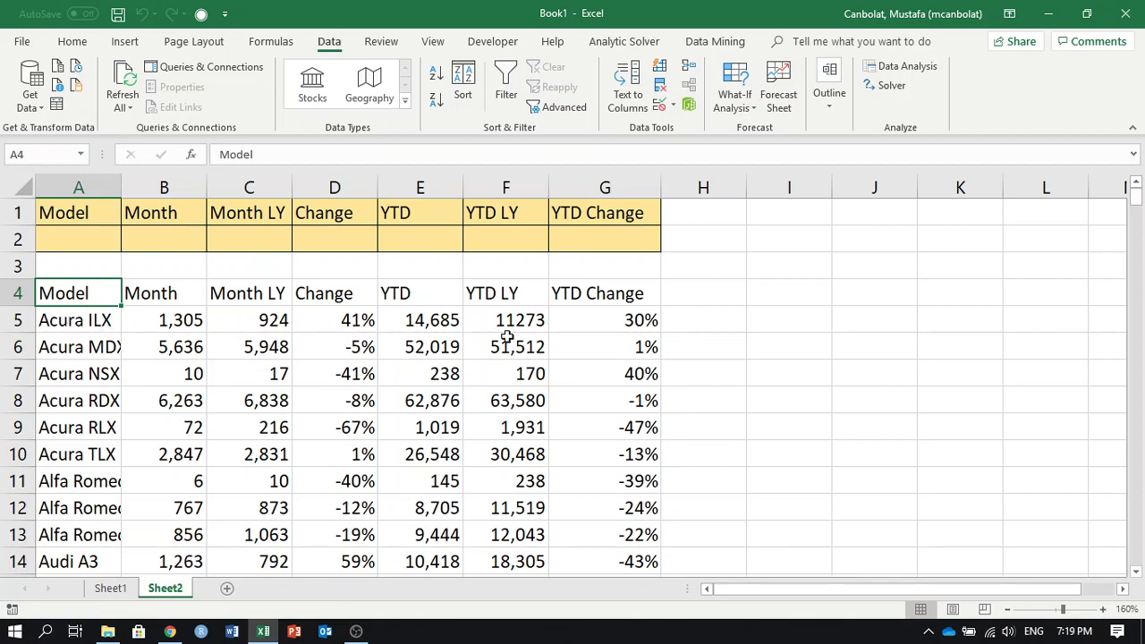
left_click(87, 238)
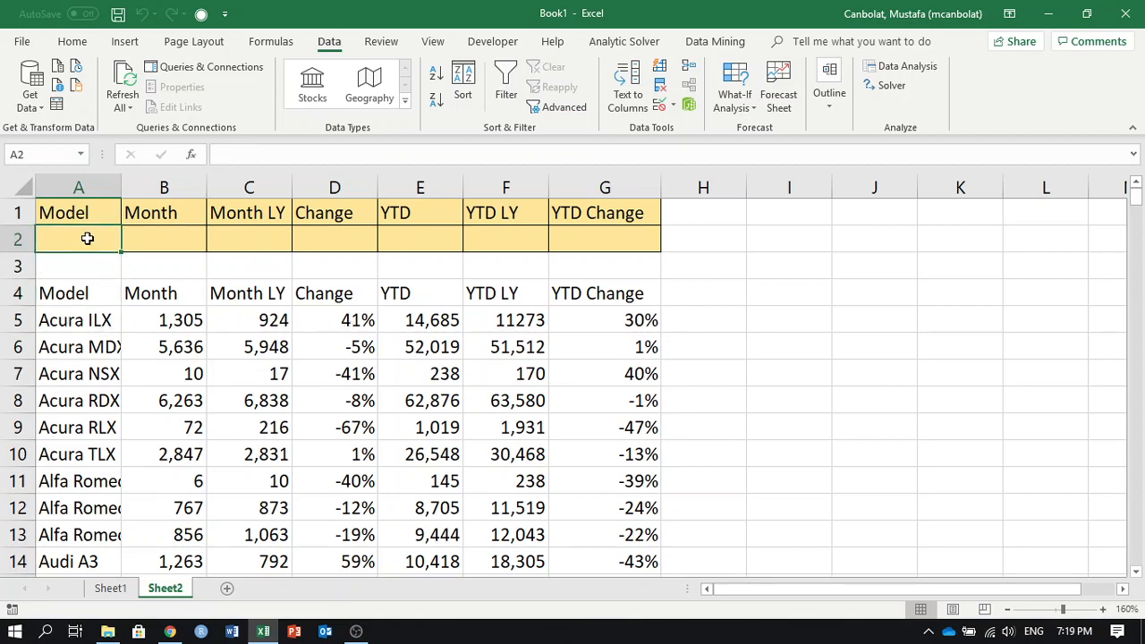
left_click(446, 235)
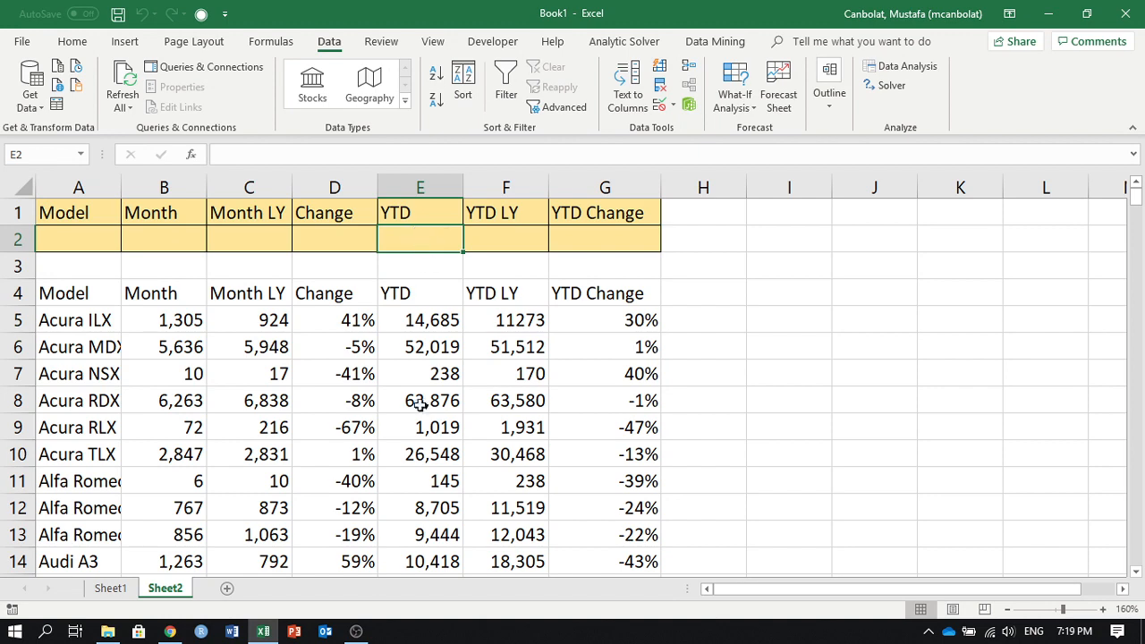
- Copy the formatting of the whole cardata table on Sheet1 onto the extracted records starting at A4 on Sheet2 with Format Painter
left_click(111, 588)
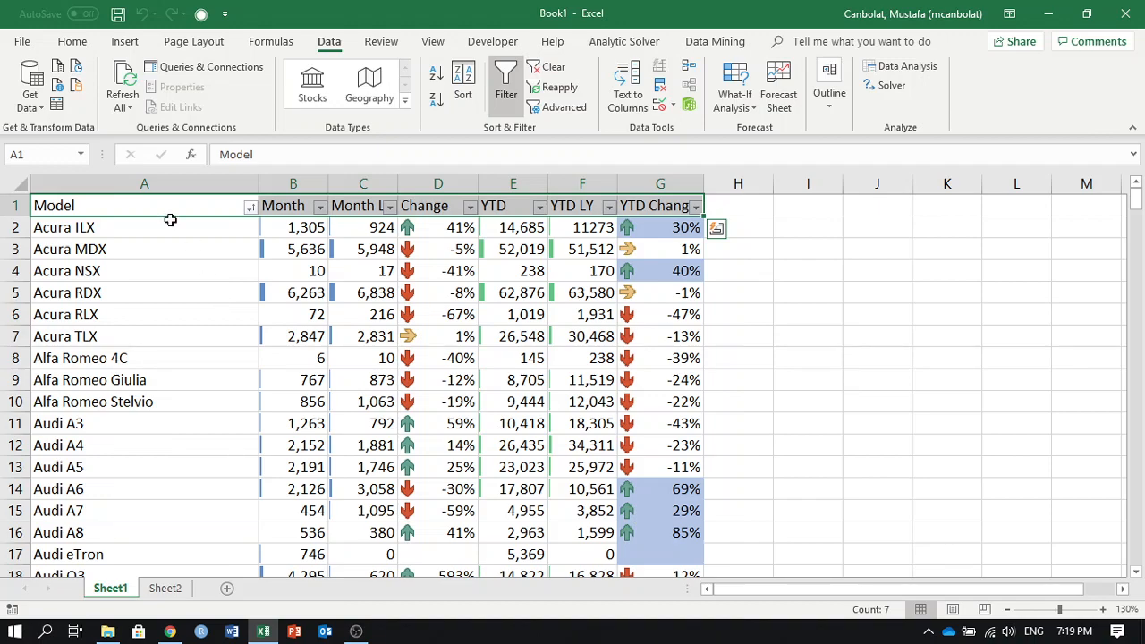
key("ctrl+shift+Down")
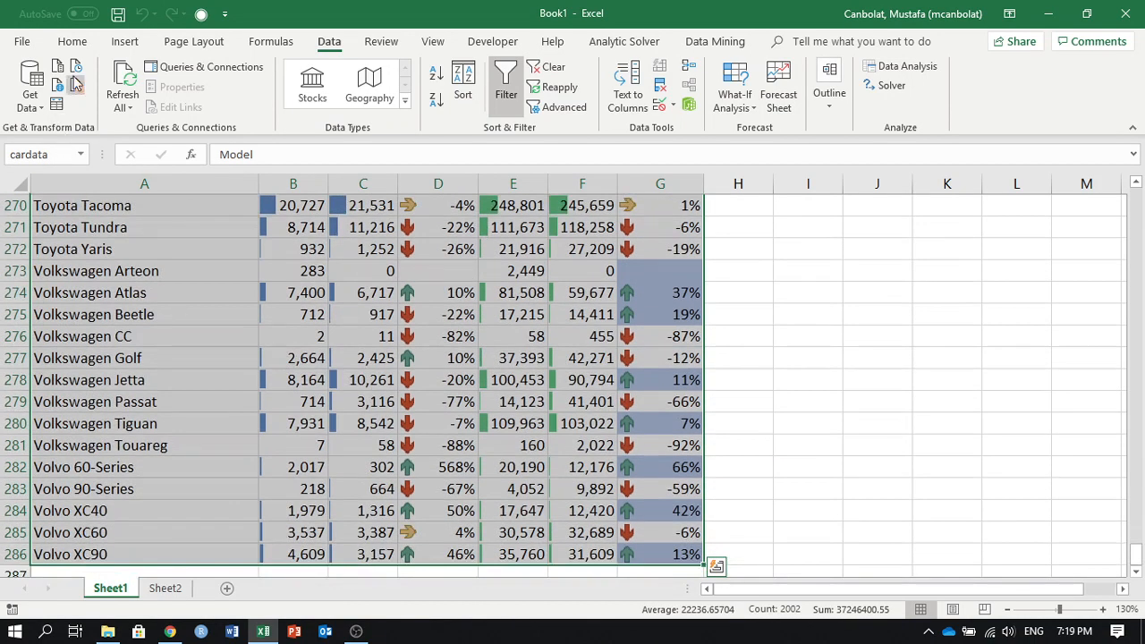
left_click(72, 42)
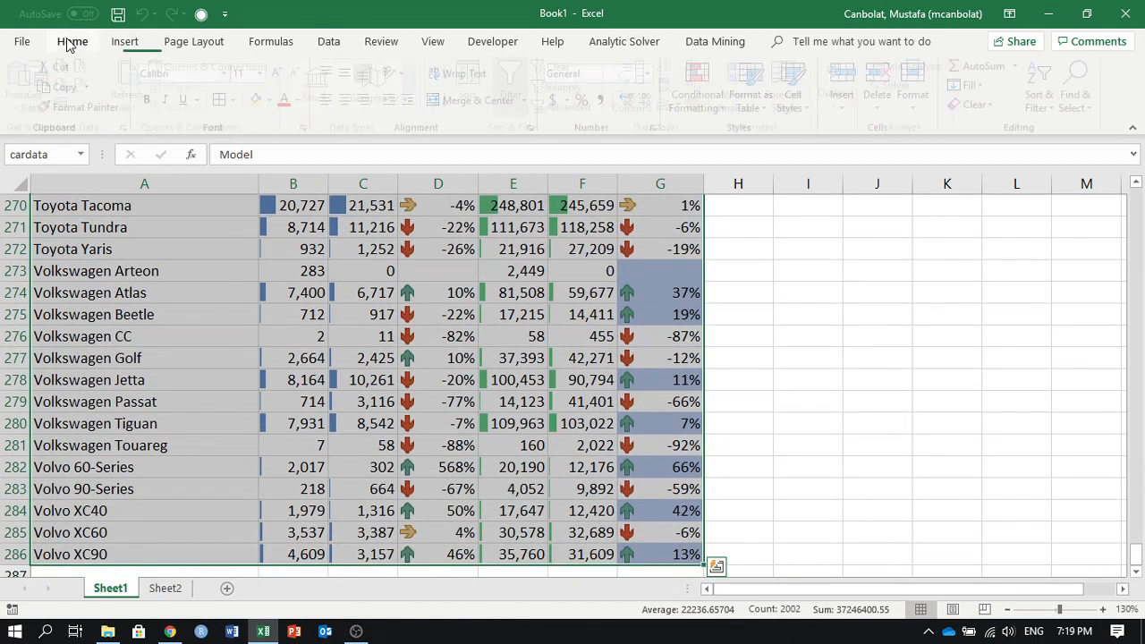
left_click(85, 106)
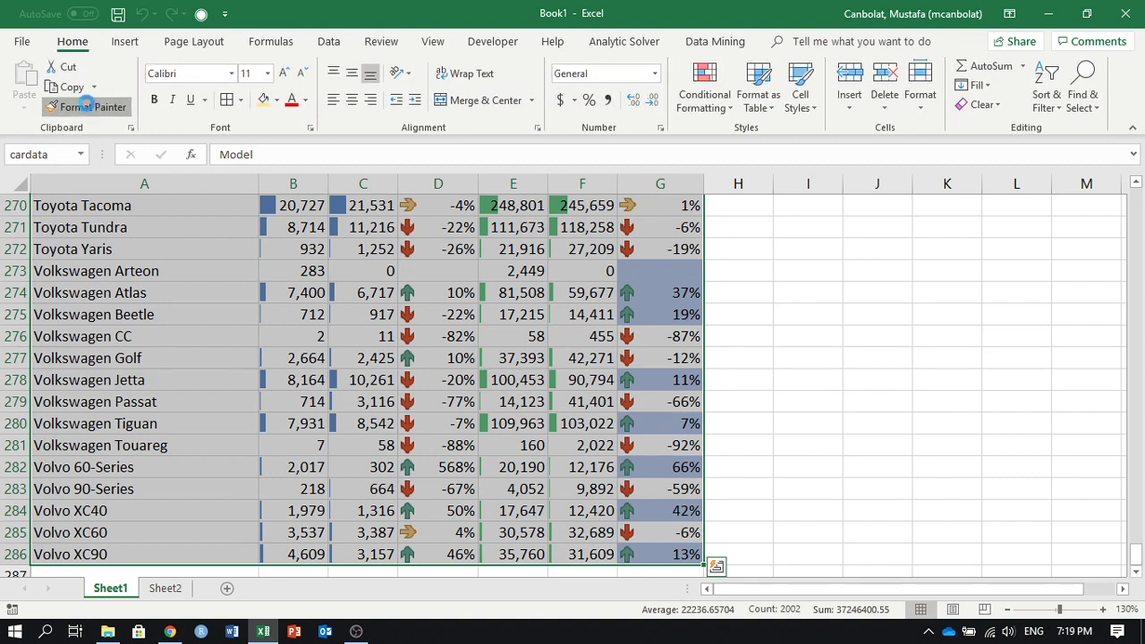
left_click(167, 588)
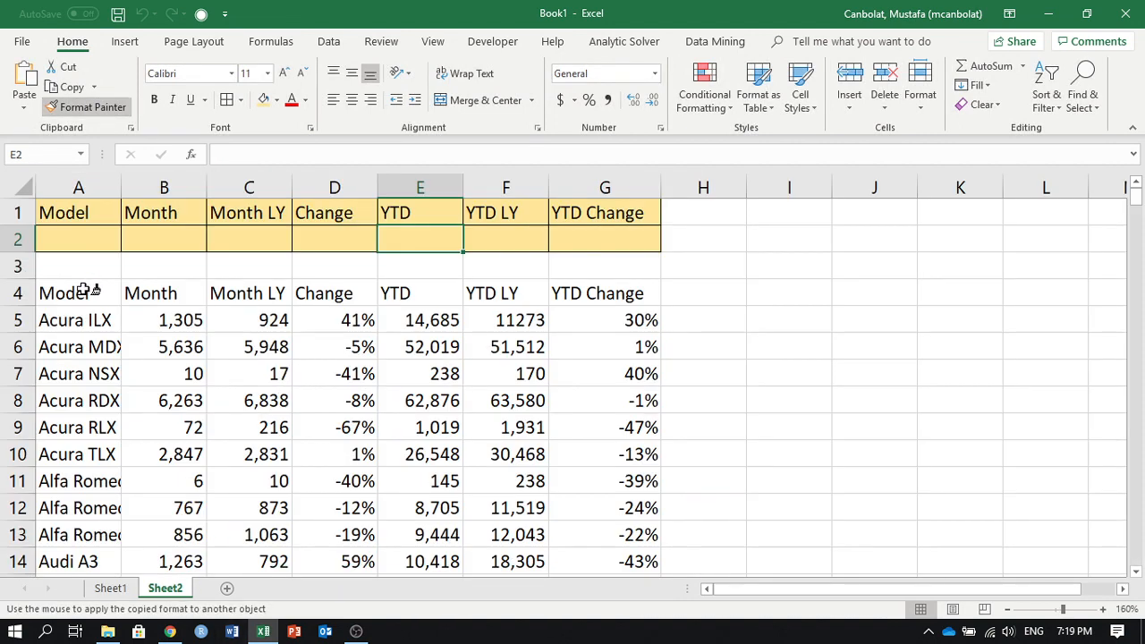
mouse_move(86, 291)
left_mouse_down()
mouse_move(603, 296)
mouse_move(577, 640)
mouse_move(654, 637)
mouse_move(659, 555)
mouse_move(661, 566)
mouse_move(638, 507)
mouse_move(640, 534)
left_mouse_up()
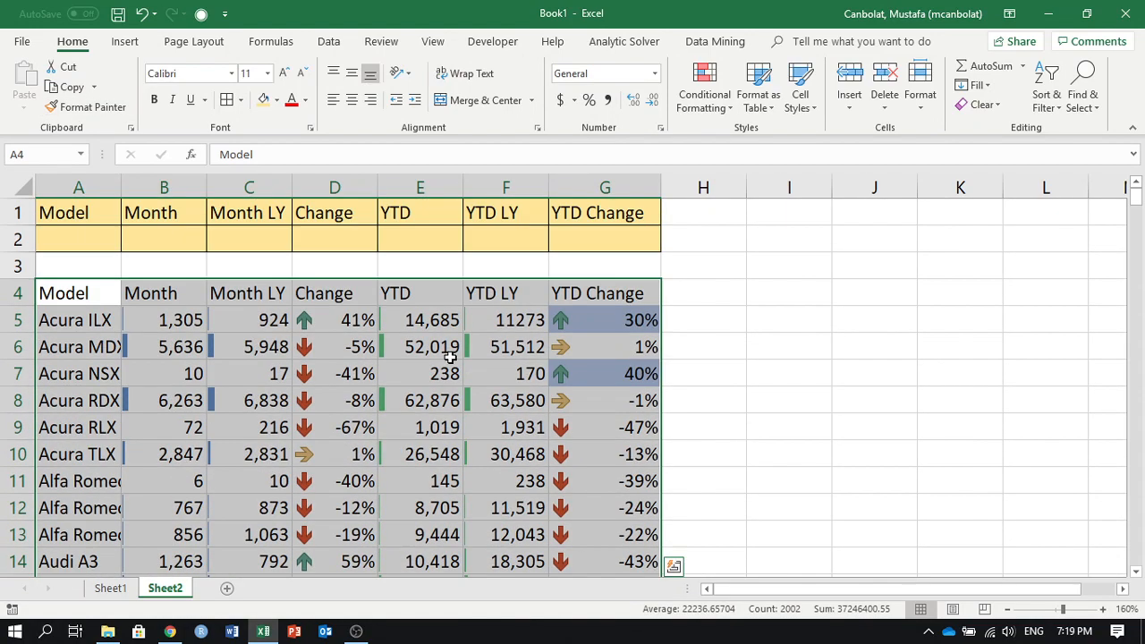
left_click(761, 352)
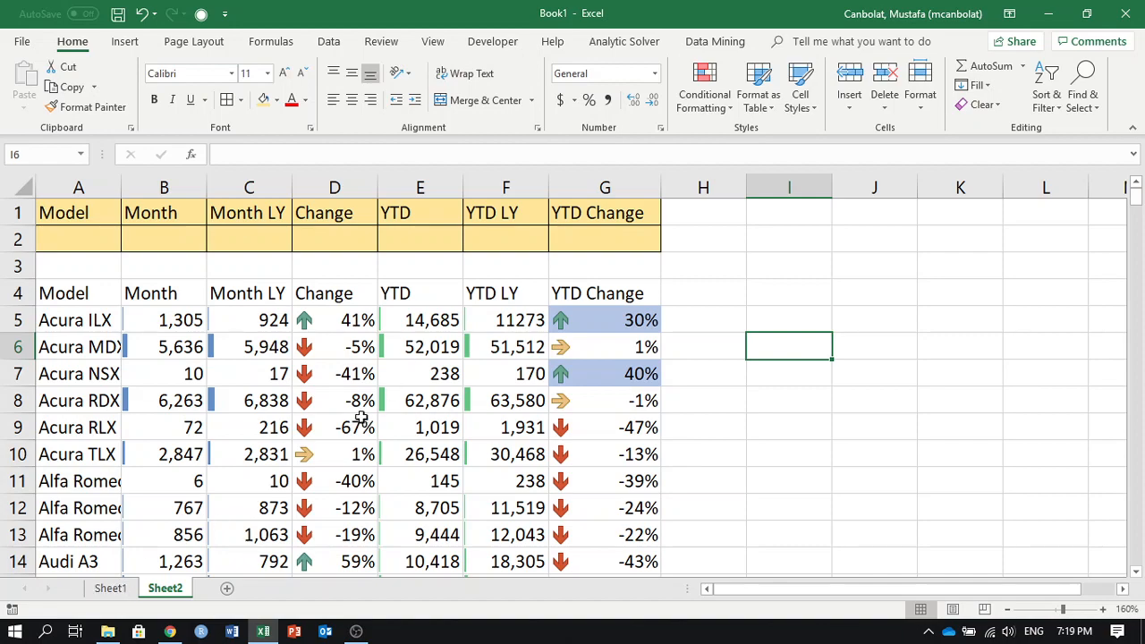
left_click(113, 590)
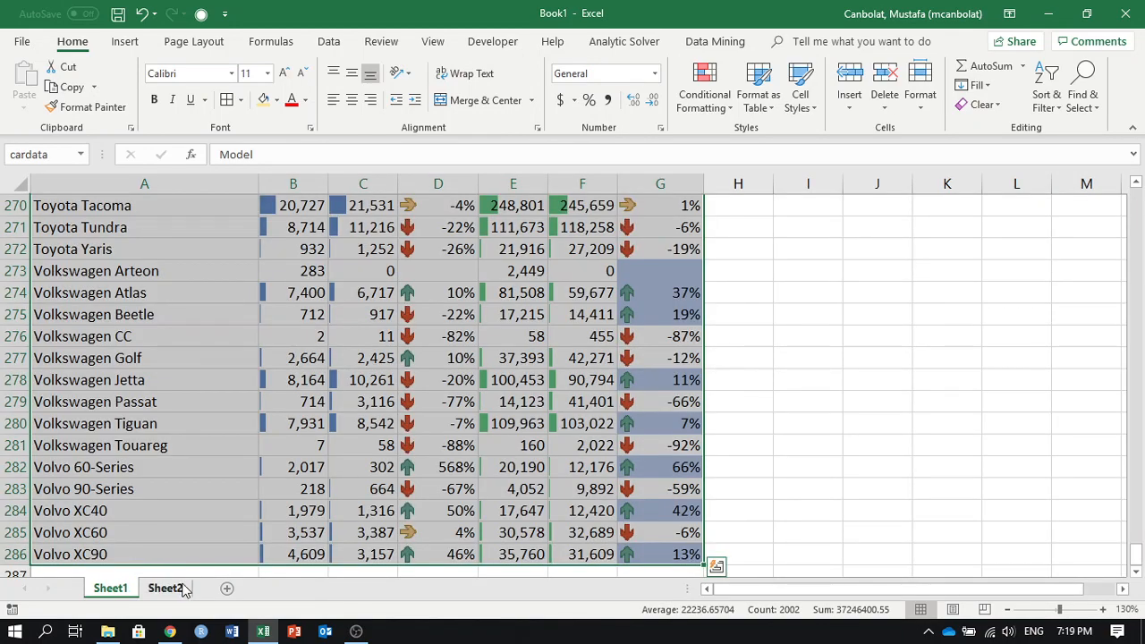
left_click(179, 590)
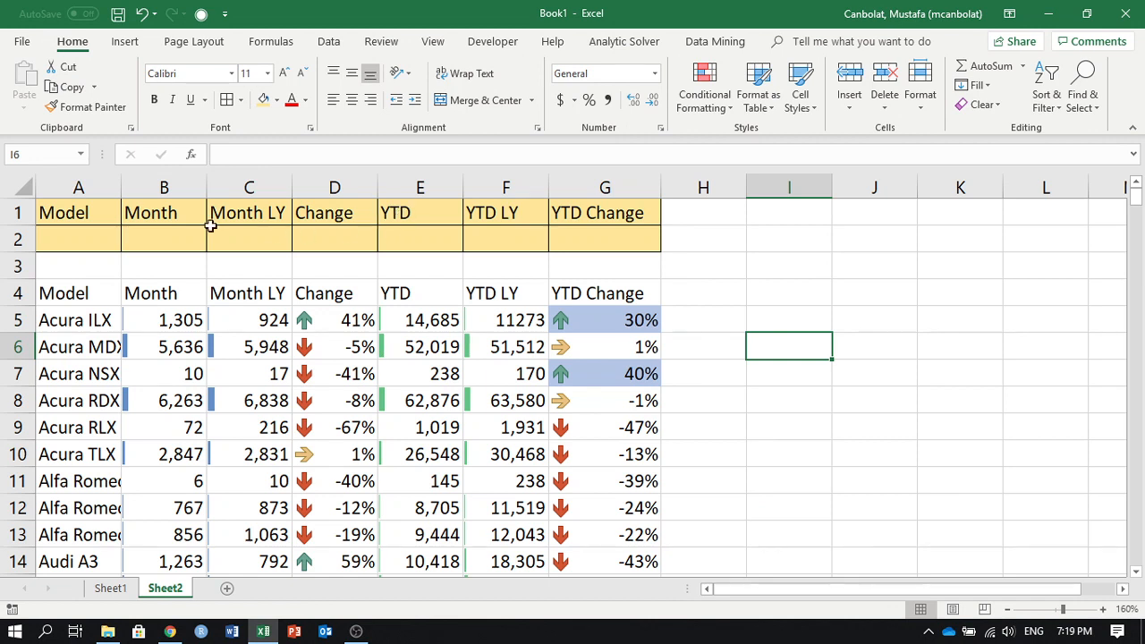
- Enter the criterion >0.6 under Change in cell D2 of the criteria range on Sheet2
left_click(332, 239)
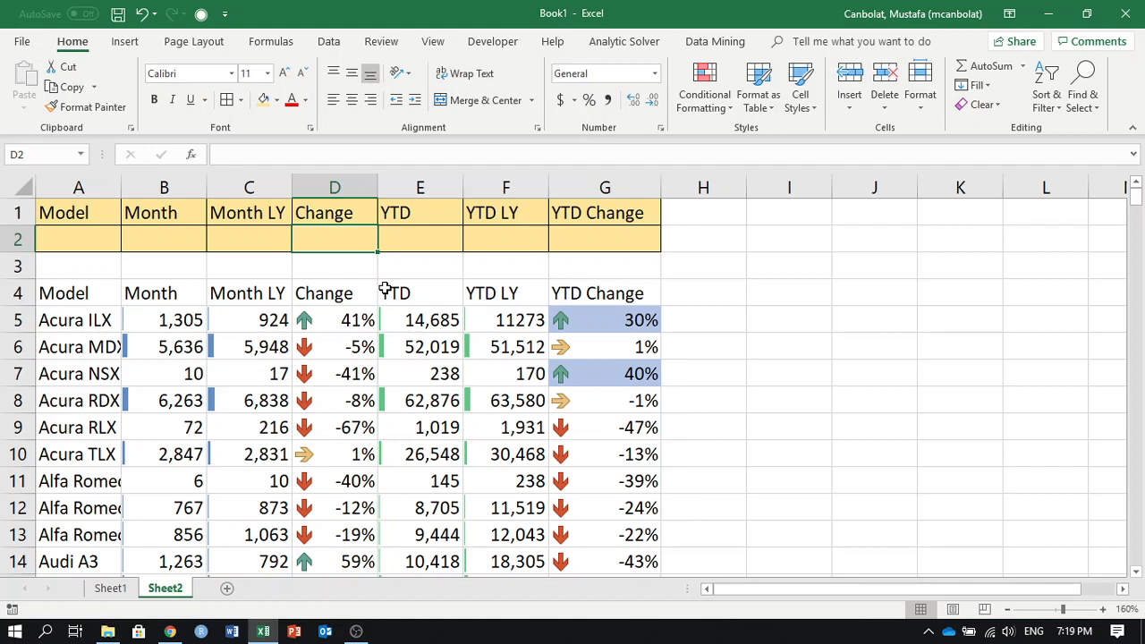
type(">0.6")
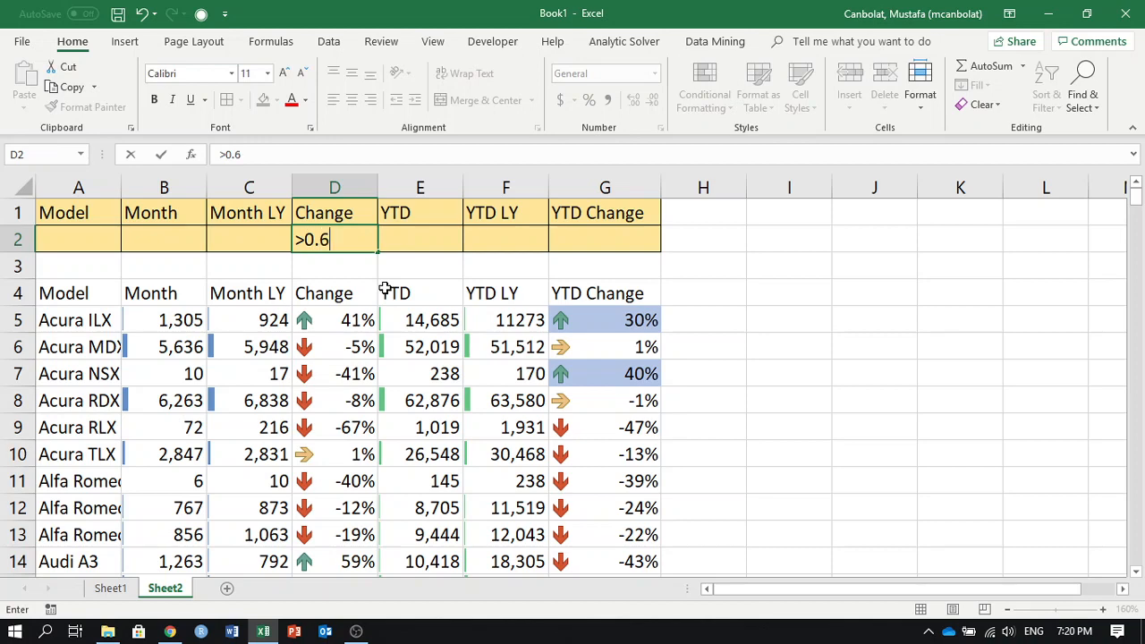
key("Return")
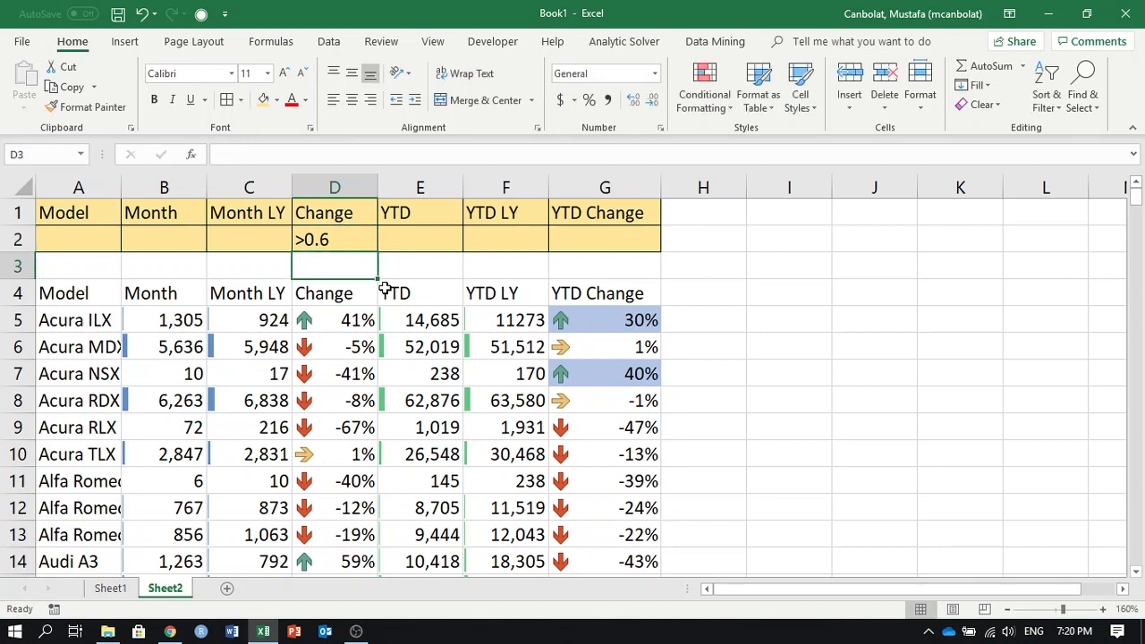
- Run an Advanced Filter copying to another location, with list range cardata, criteria range filter1 and output range A4:G4
left_click(325, 42)
left_click(560, 108)
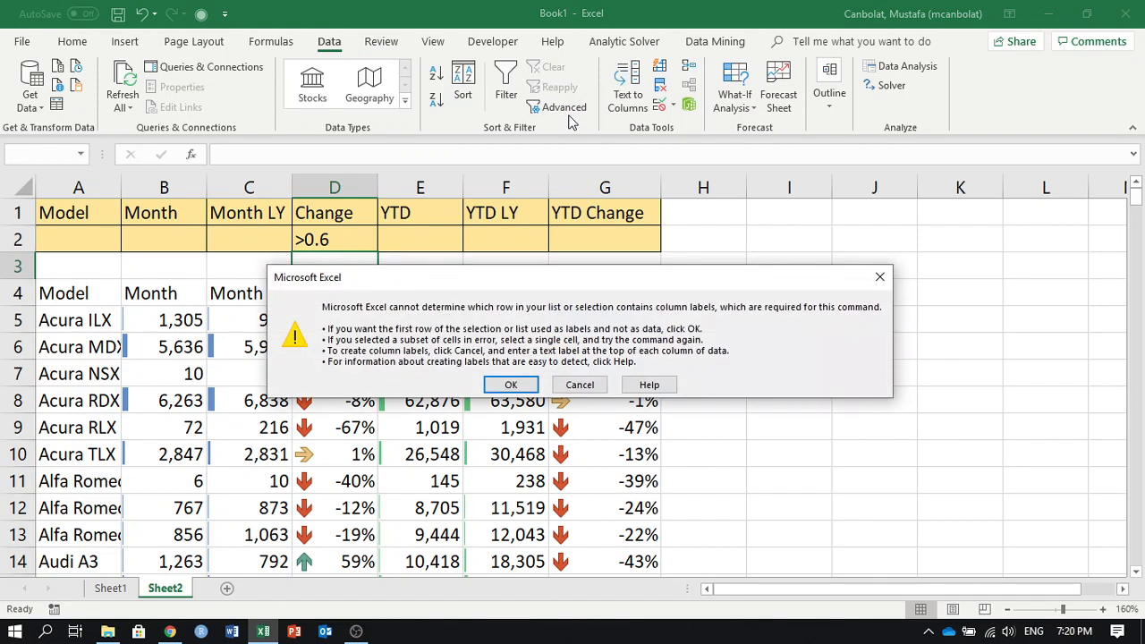
left_click(512, 385)
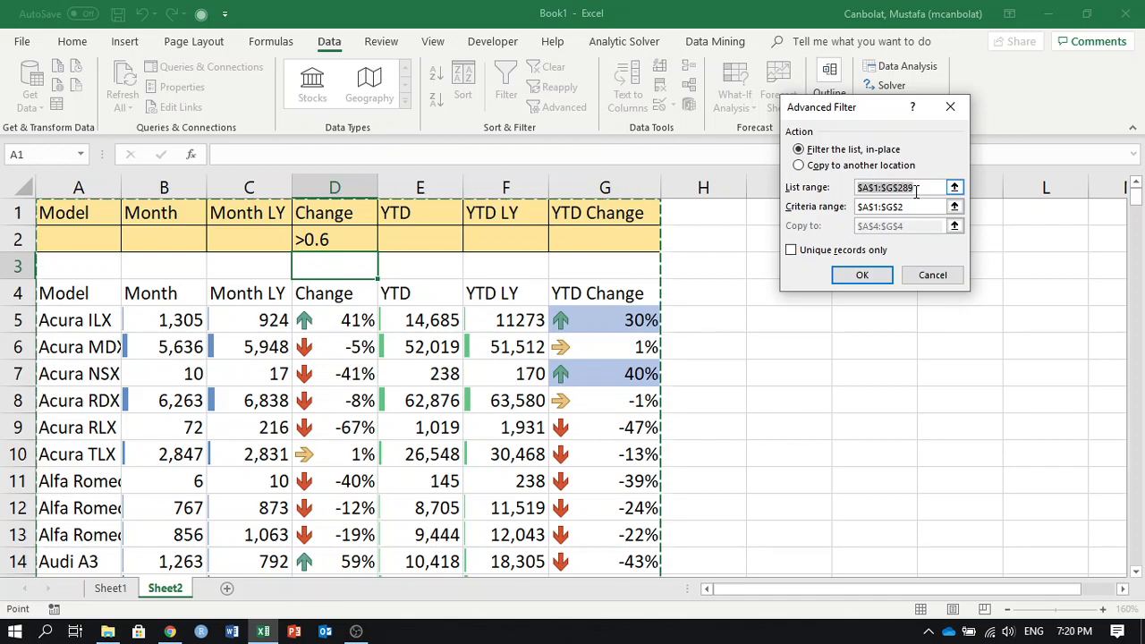
type("cardata")
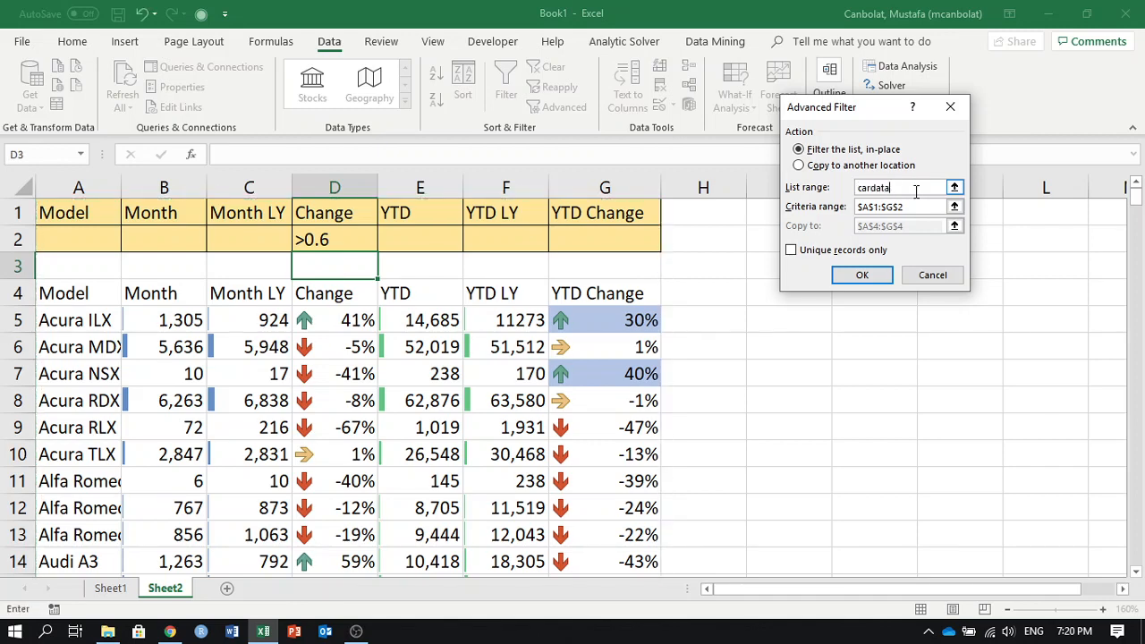
key("Tab")
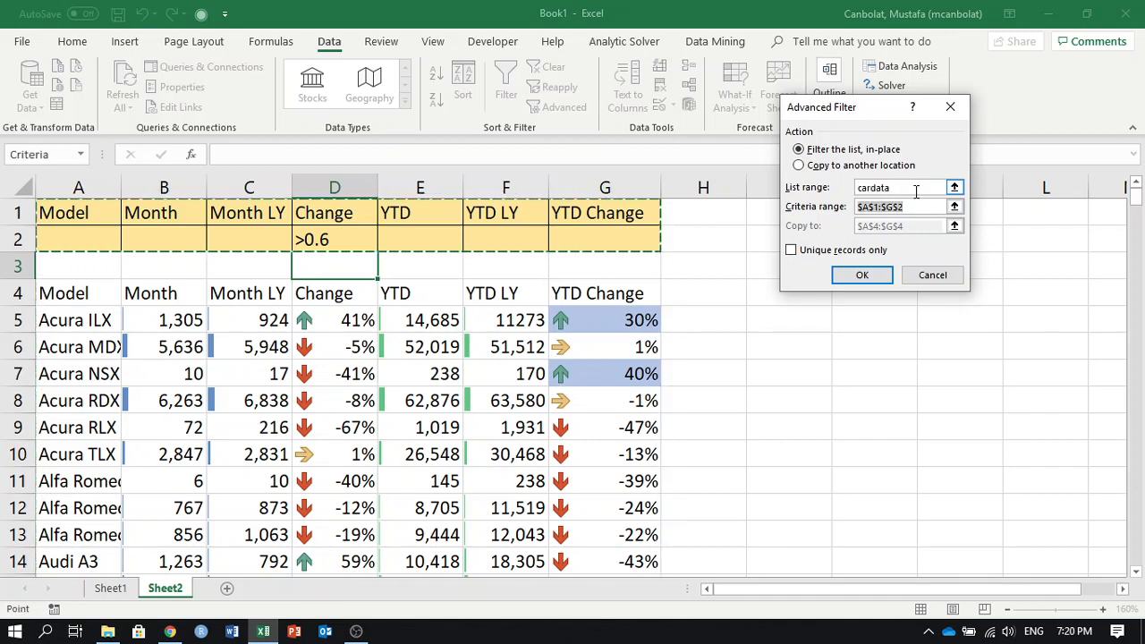
type("filter1")
key("Tab")
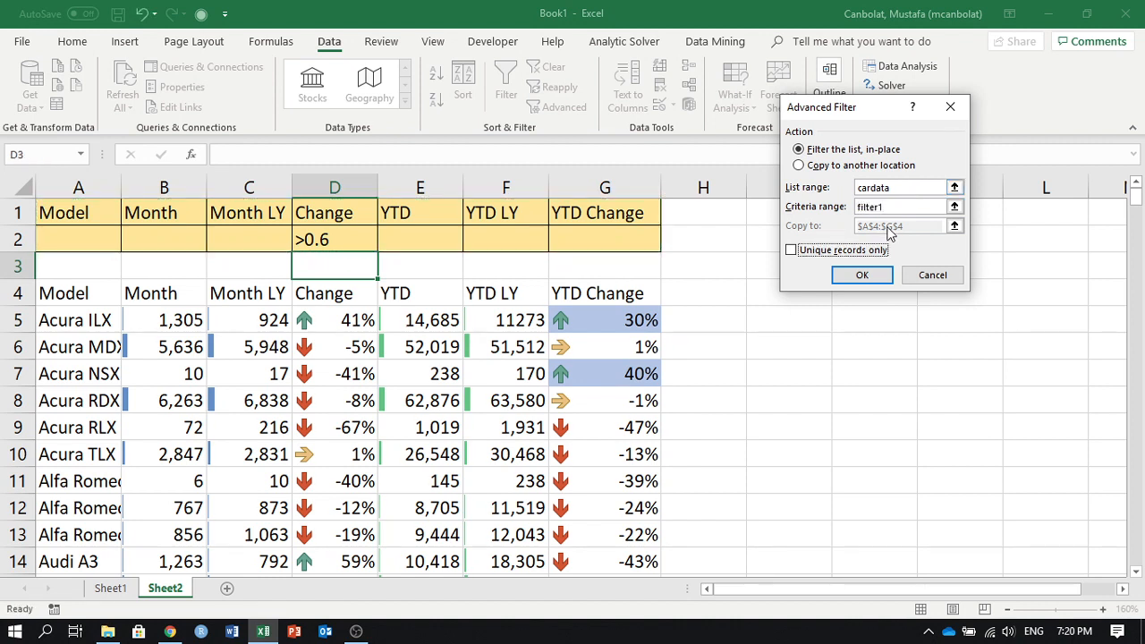
left_click(805, 165)
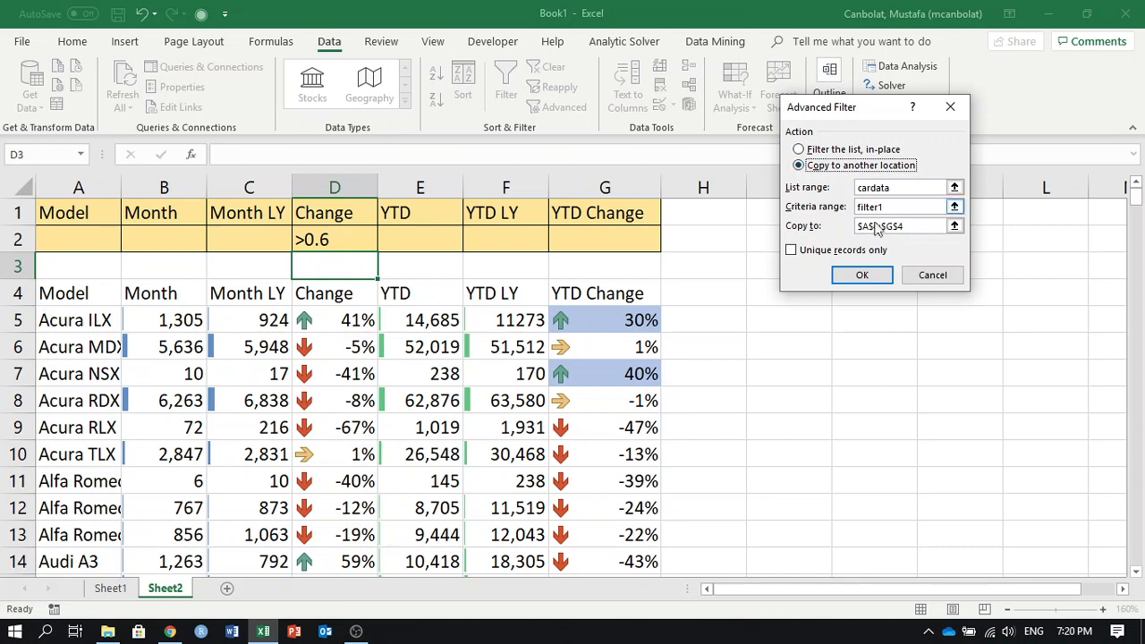
left_click(861, 276)
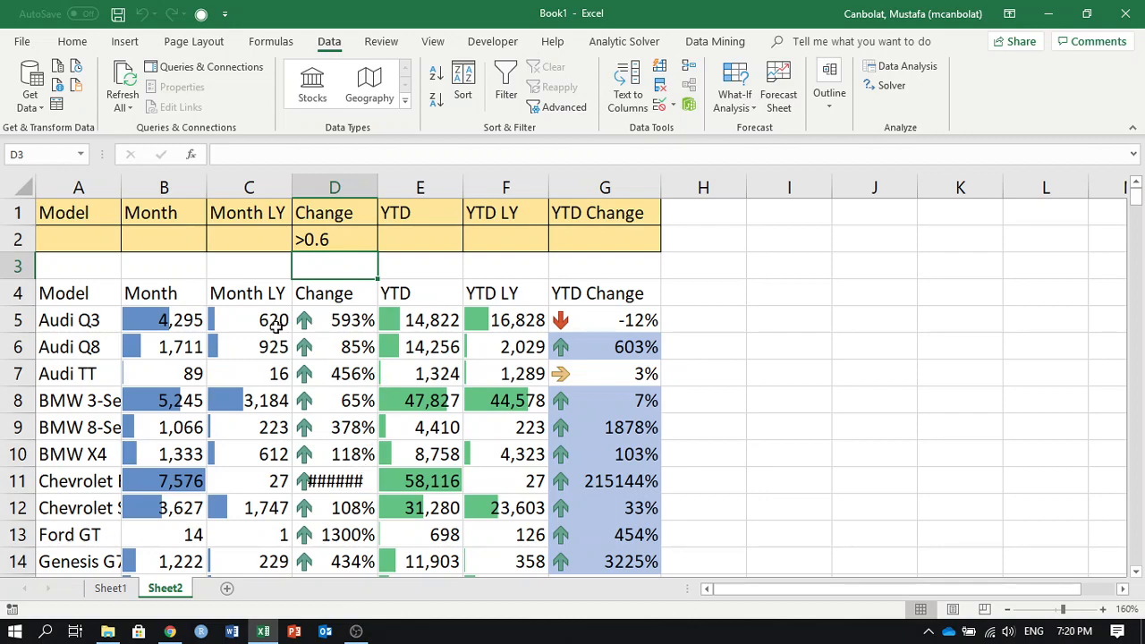
- Auto-fit the widths of columns D and A on Sheet2 to the filtered records
scroll(371, 420, "down", 9)
scroll(366, 390, "up", 6)
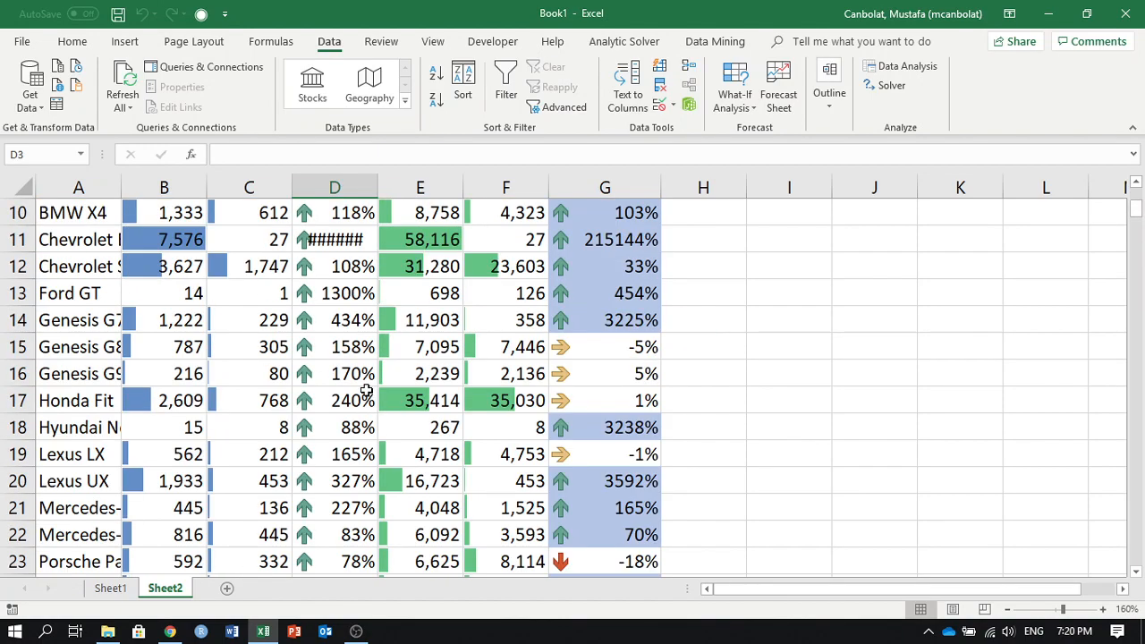
scroll(371, 317, "up", 3)
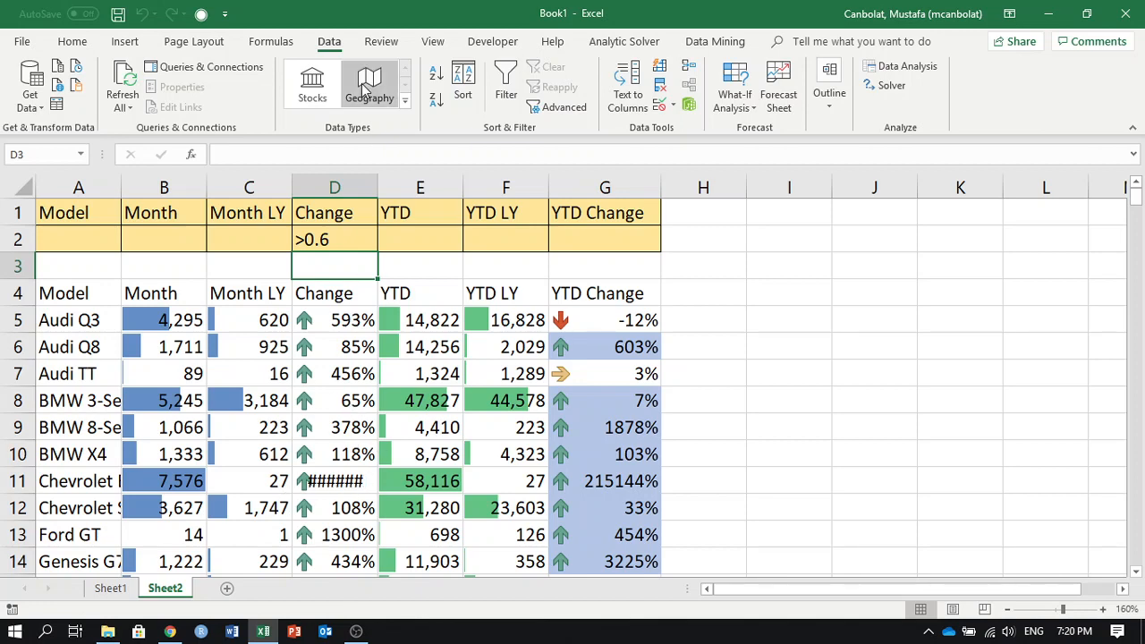
double_click(377, 187)
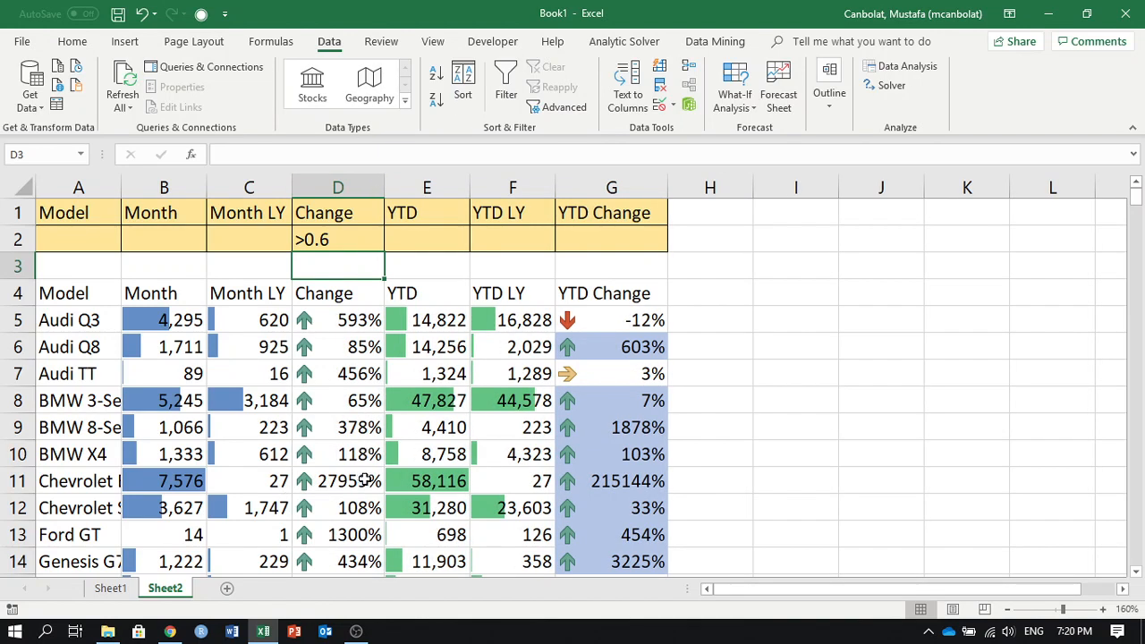
double_click(121, 187)
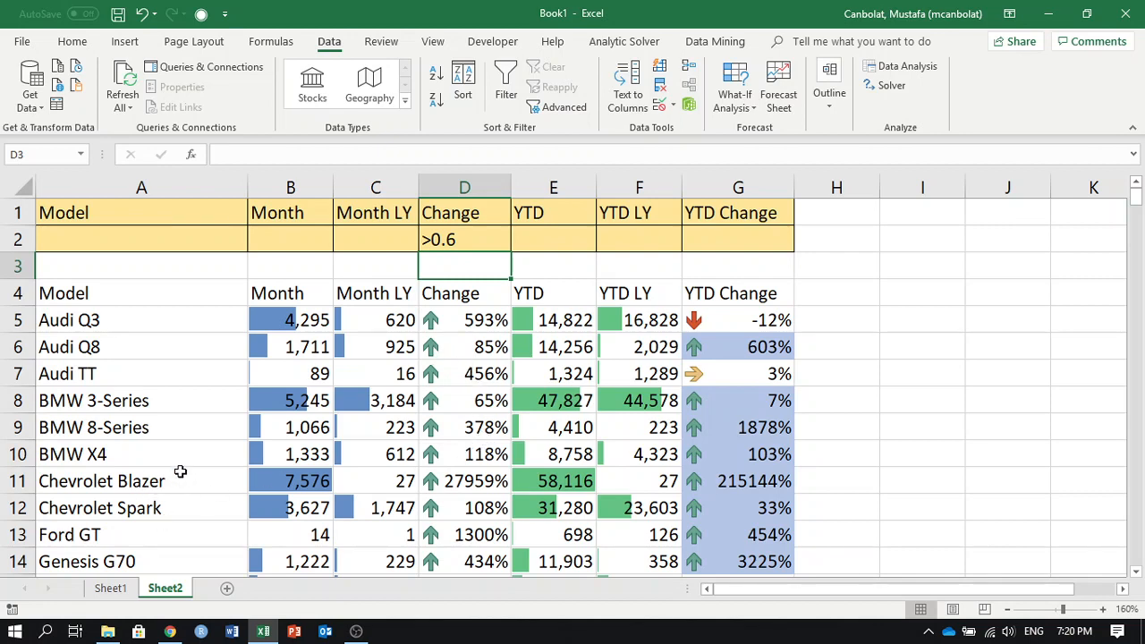
- Examine the filtered records on Sheet2, including the Chevrolet Blazer's Change value, against the criteria row
left_click(474, 480)
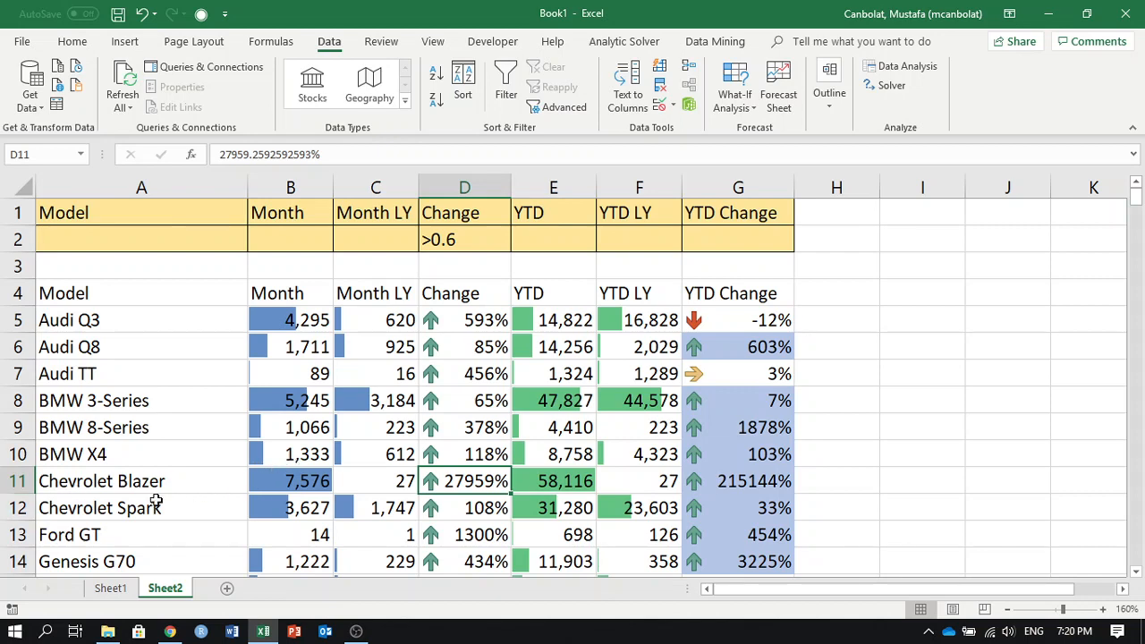
scroll(354, 418, "down", 6)
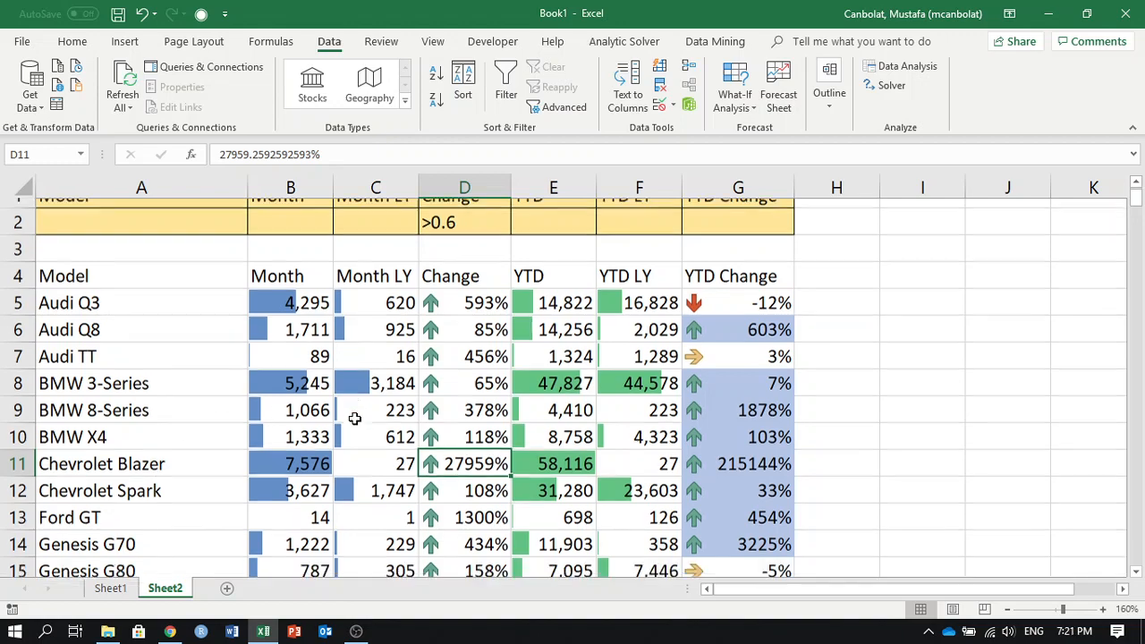
scroll(353, 418, "up", 6)
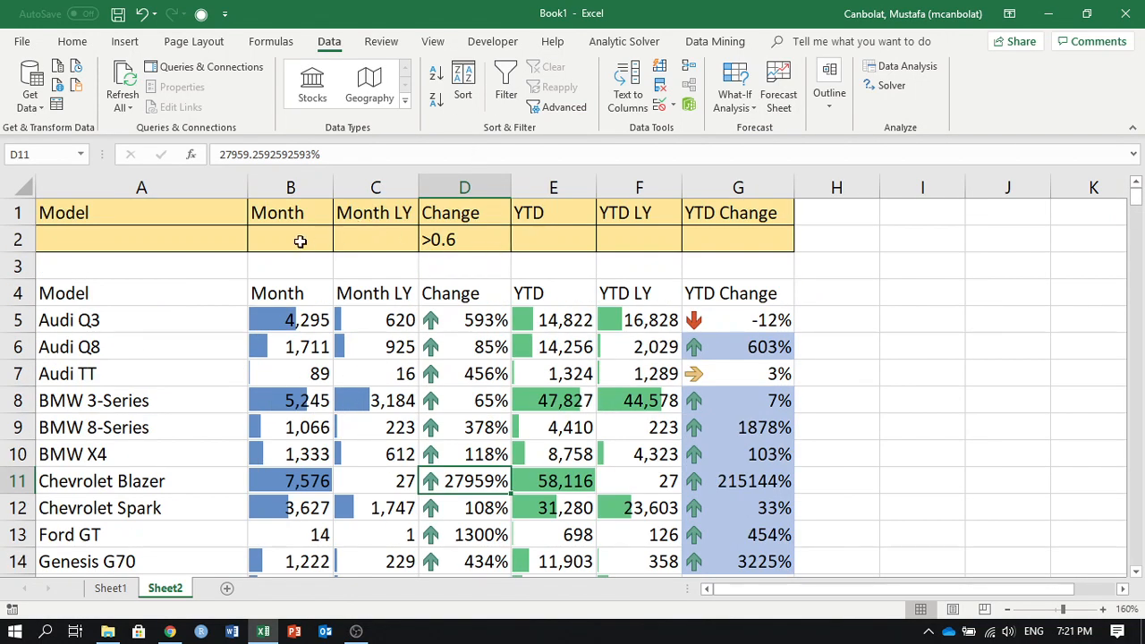
left_click(270, 239)
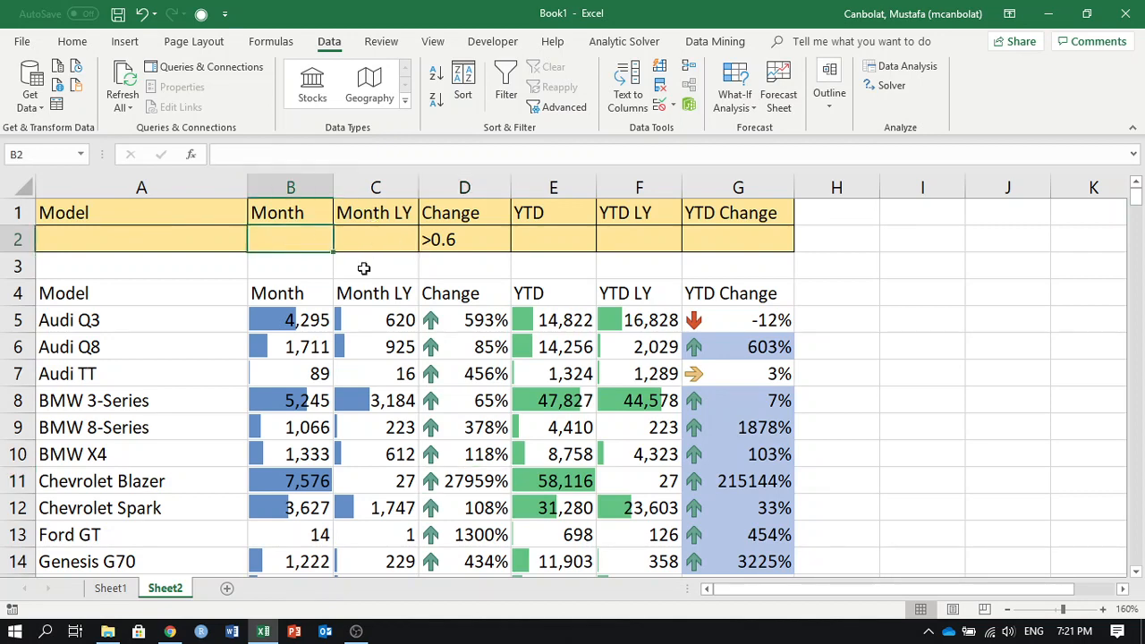
left_click(447, 240)
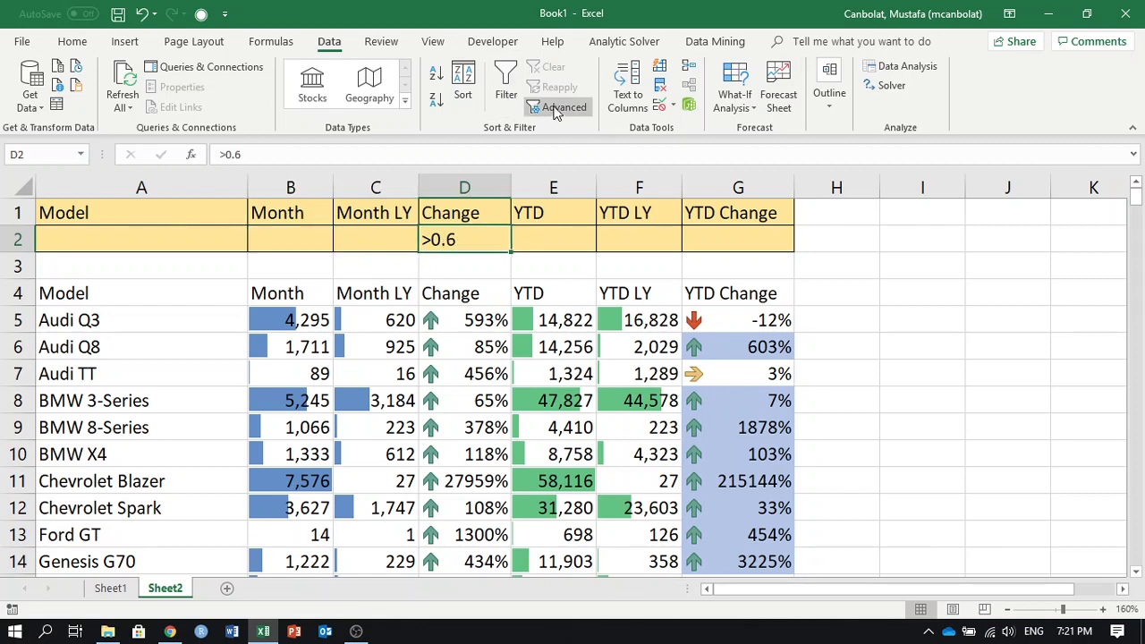
left_click(926, 273)
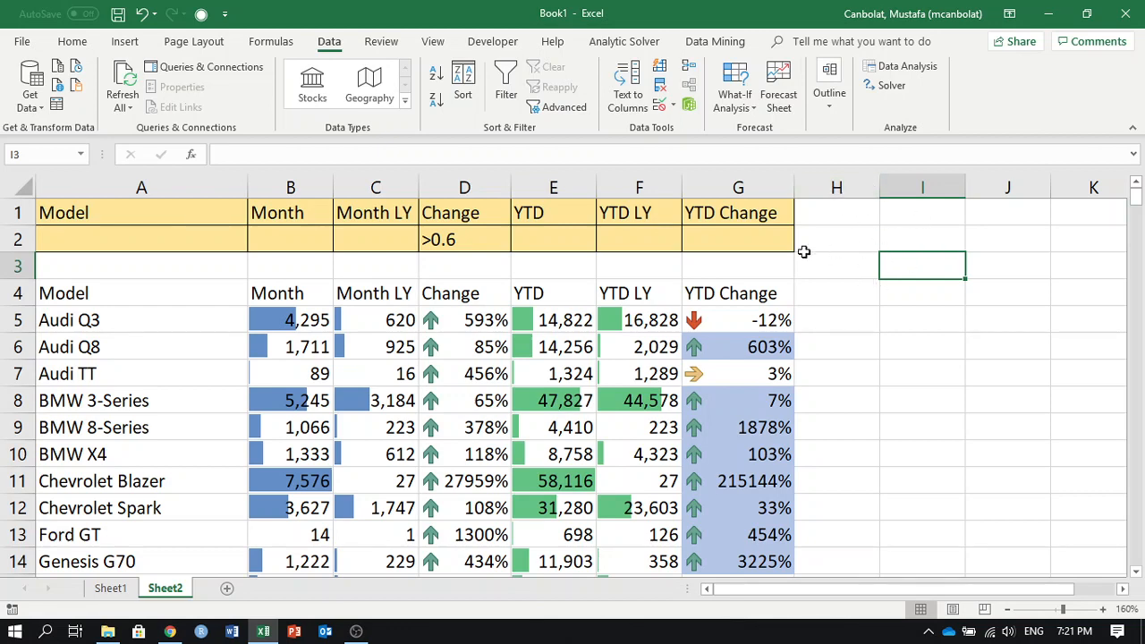
scroll(261, 373, "down", 8)
scroll(260, 372, "up", 8)
- Check the Developer entry in the Customize Ribbon options of Excel and close the options without changes
left_click(492, 42)
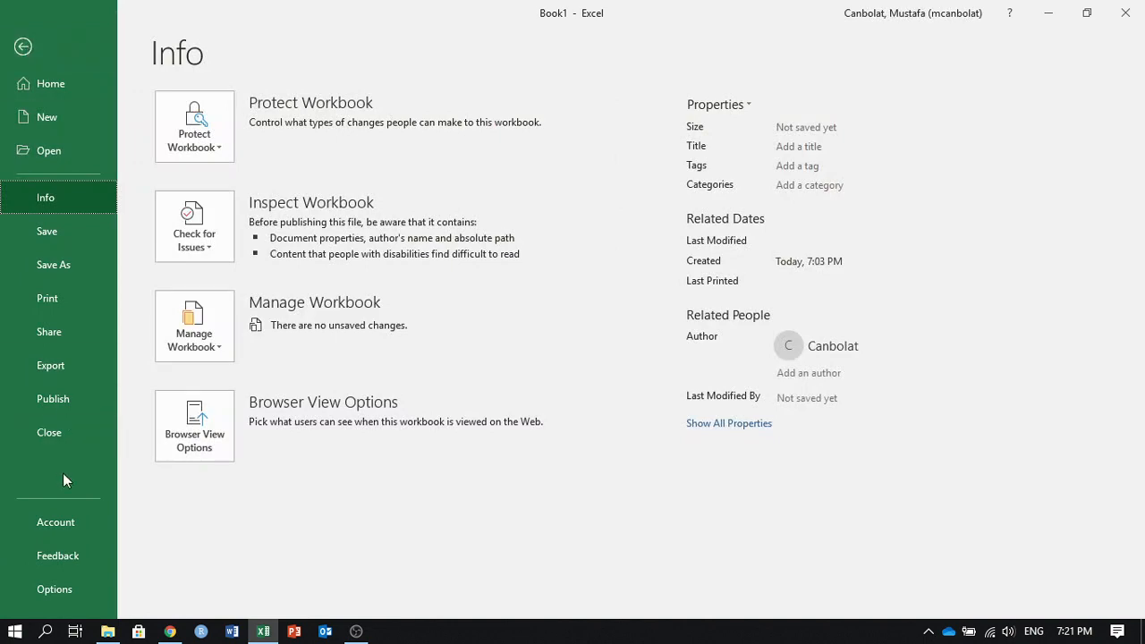
left_click(31, 590)
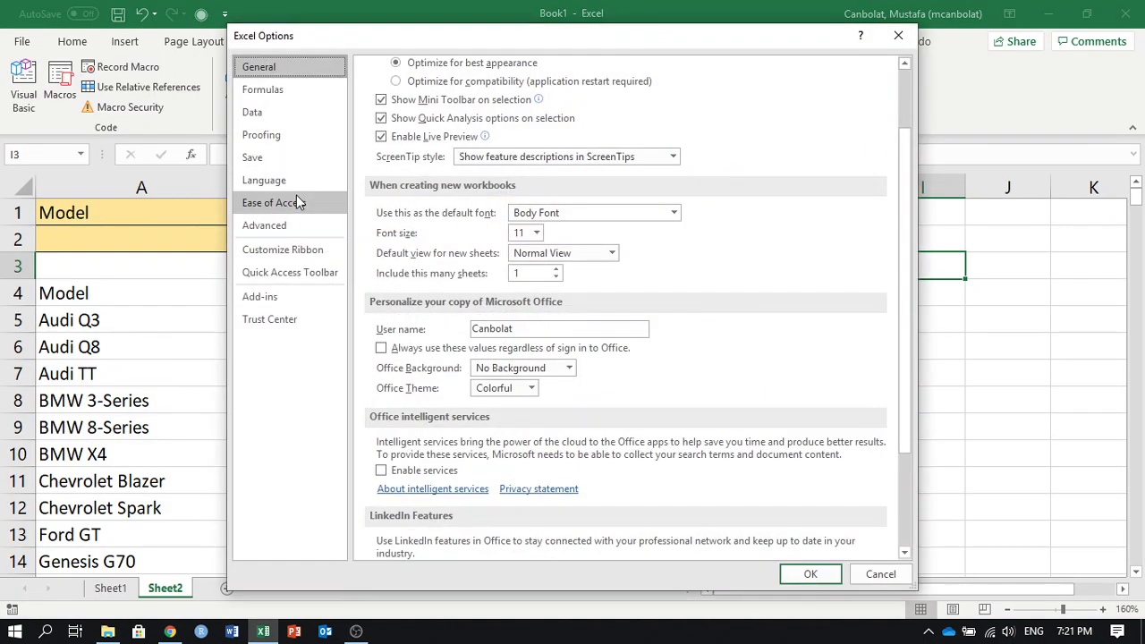
left_click(289, 249)
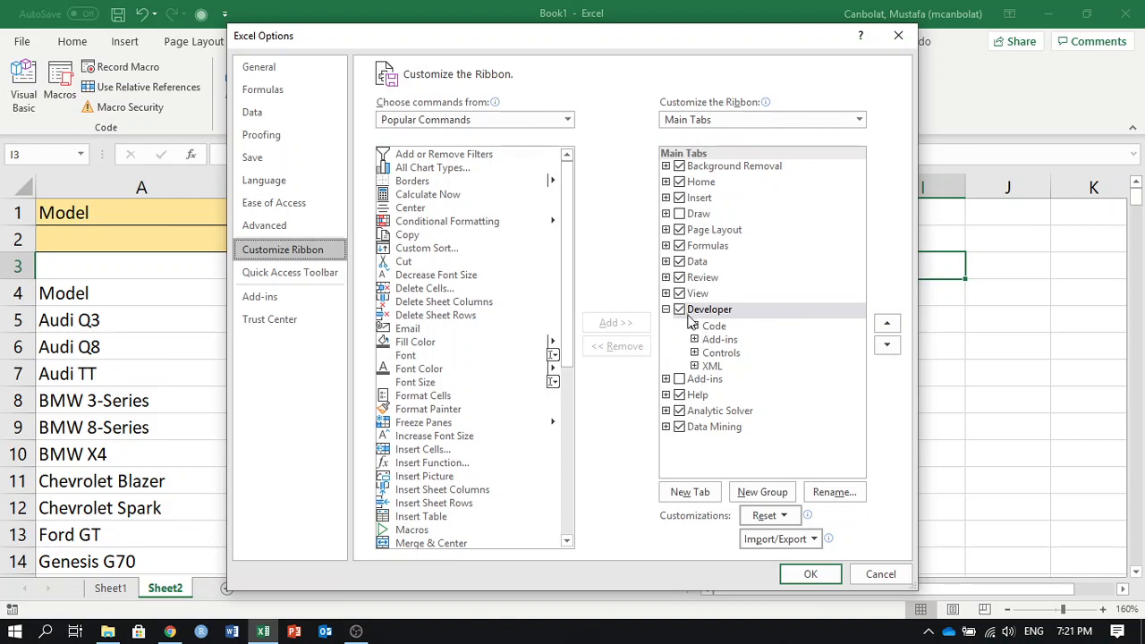
left_click(880, 574)
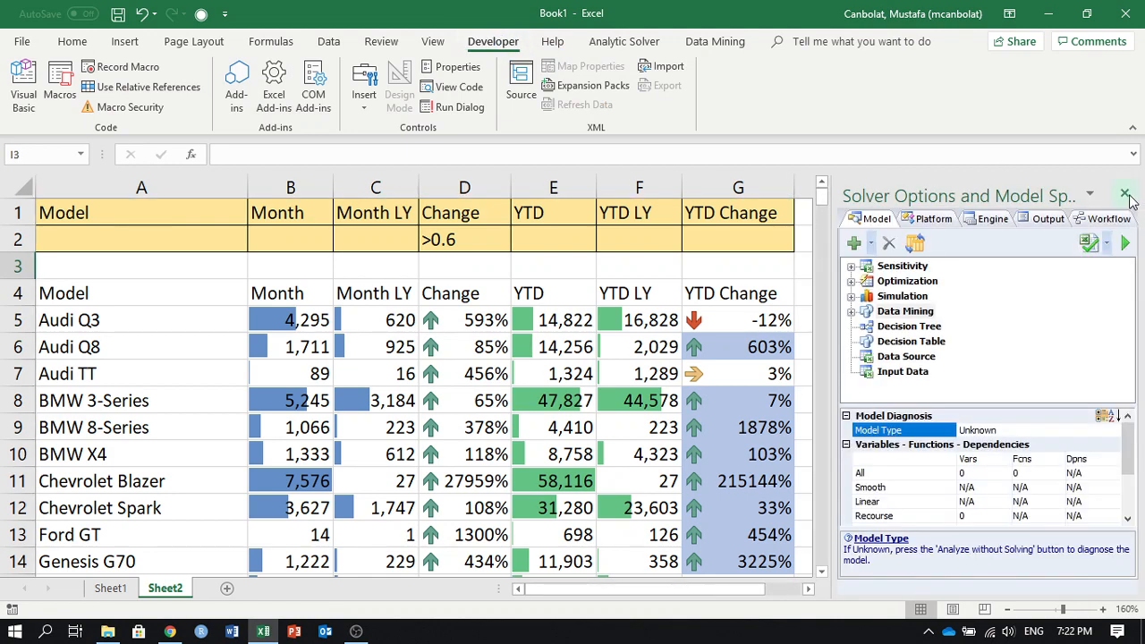
- Close the Solver options pane and start recording a macro named carfilter1, stored in this workbook
left_click(1125, 194)
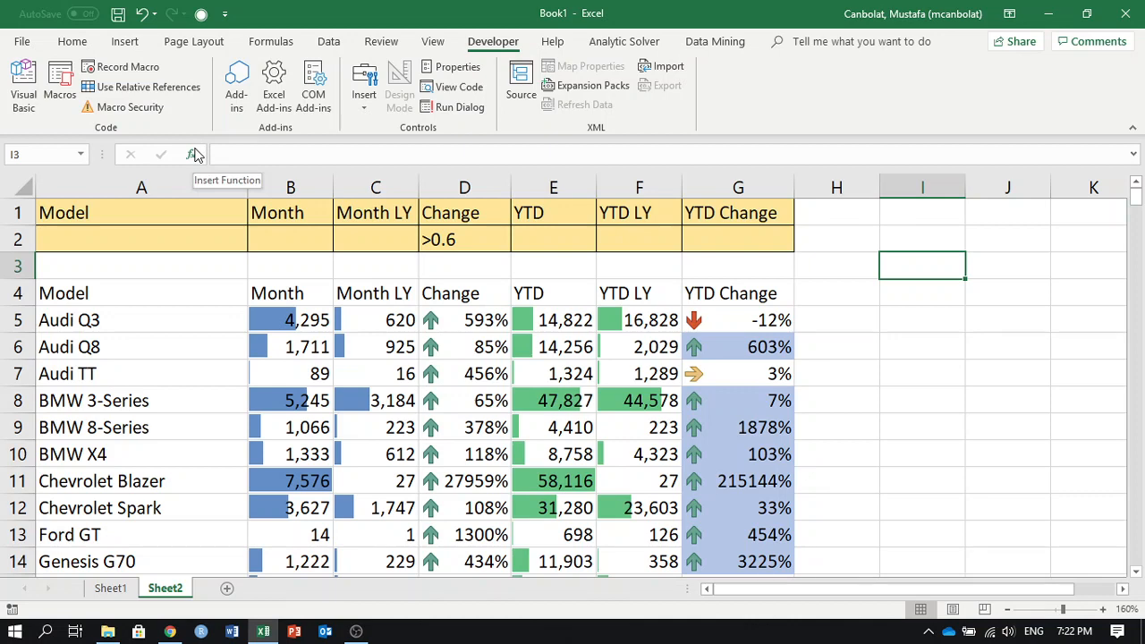
left_click(127, 67)
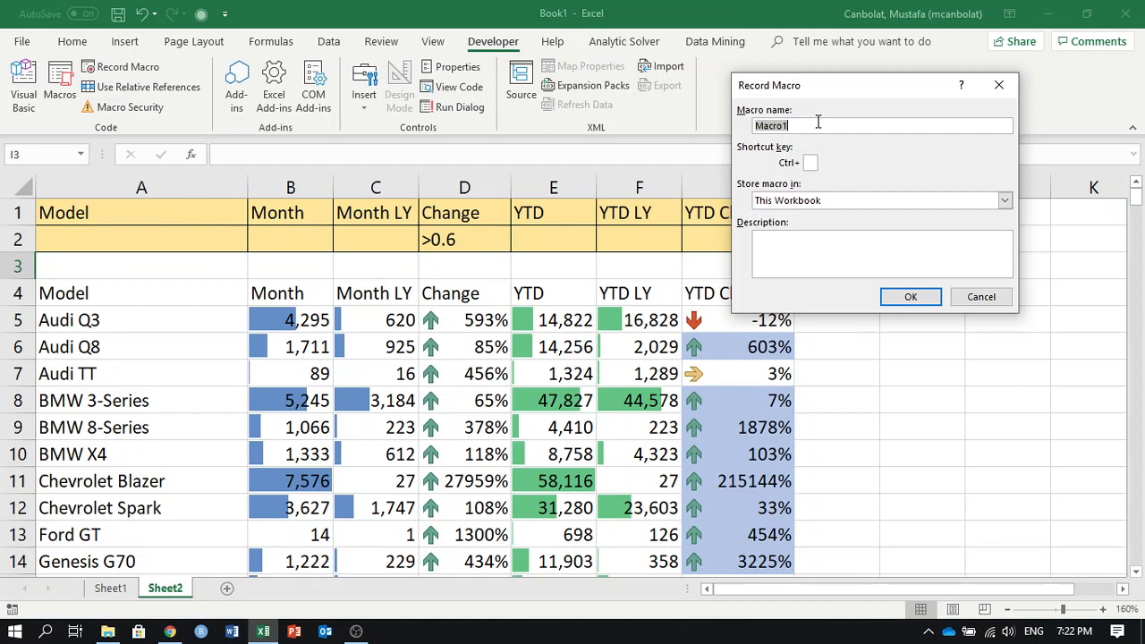
type("carfilter")
left_click(910, 298)
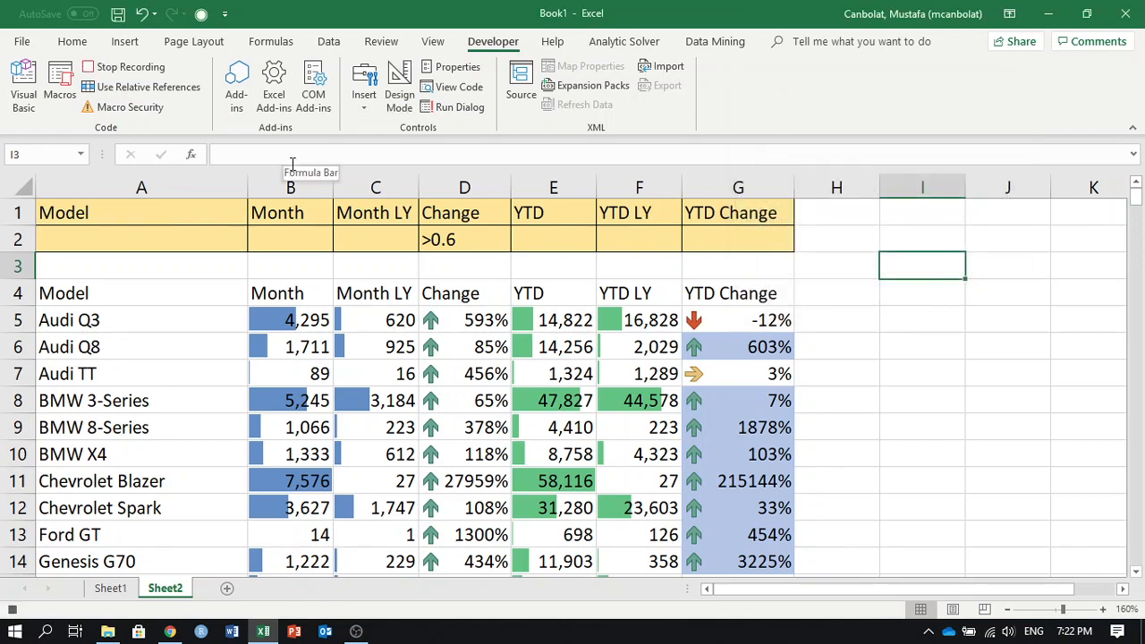
- Record an Advanced Filter copying to another location with list range cardata, criteria range filter1 and output A4:G4, and stop the recording
left_click(328, 42)
left_click(553, 107)
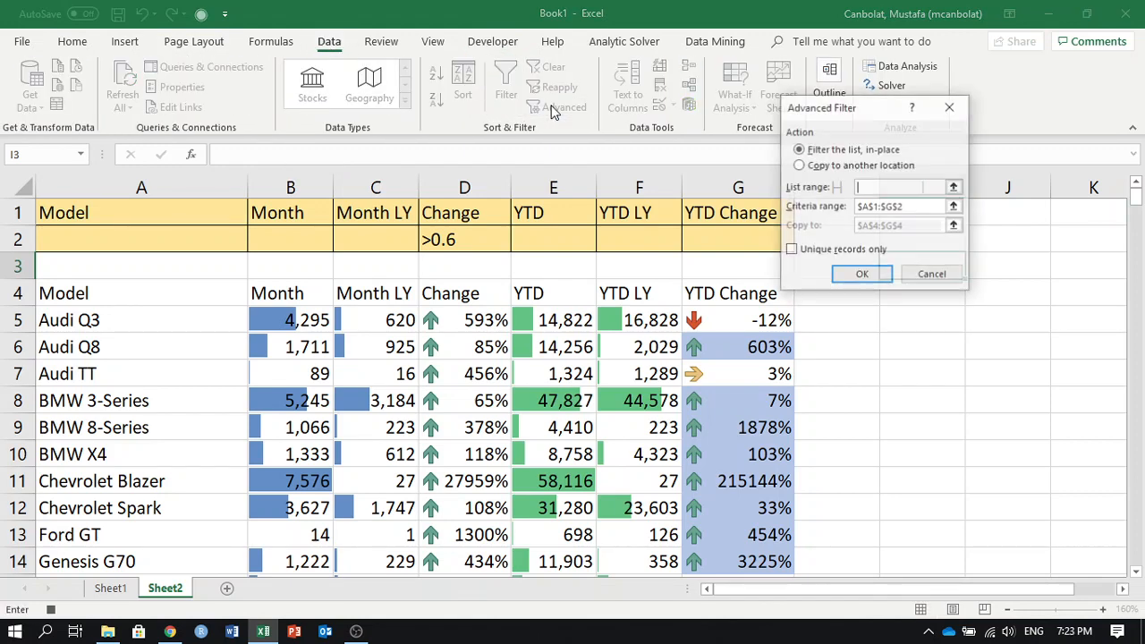
left_click(810, 167)
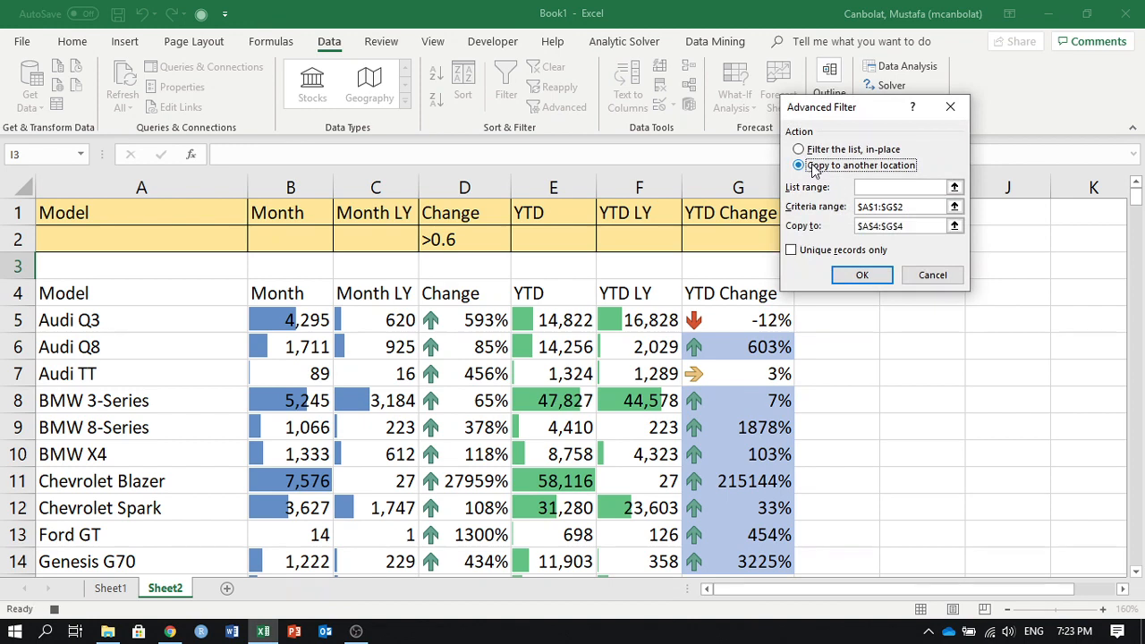
left_click(869, 189)
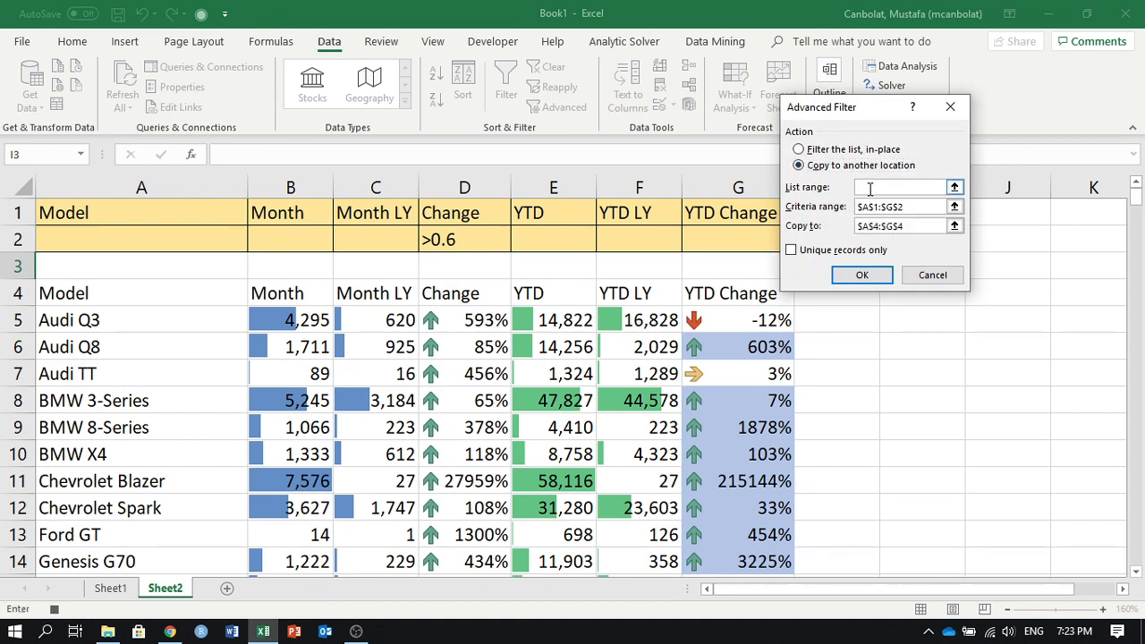
type("cardata")
key("Tab")
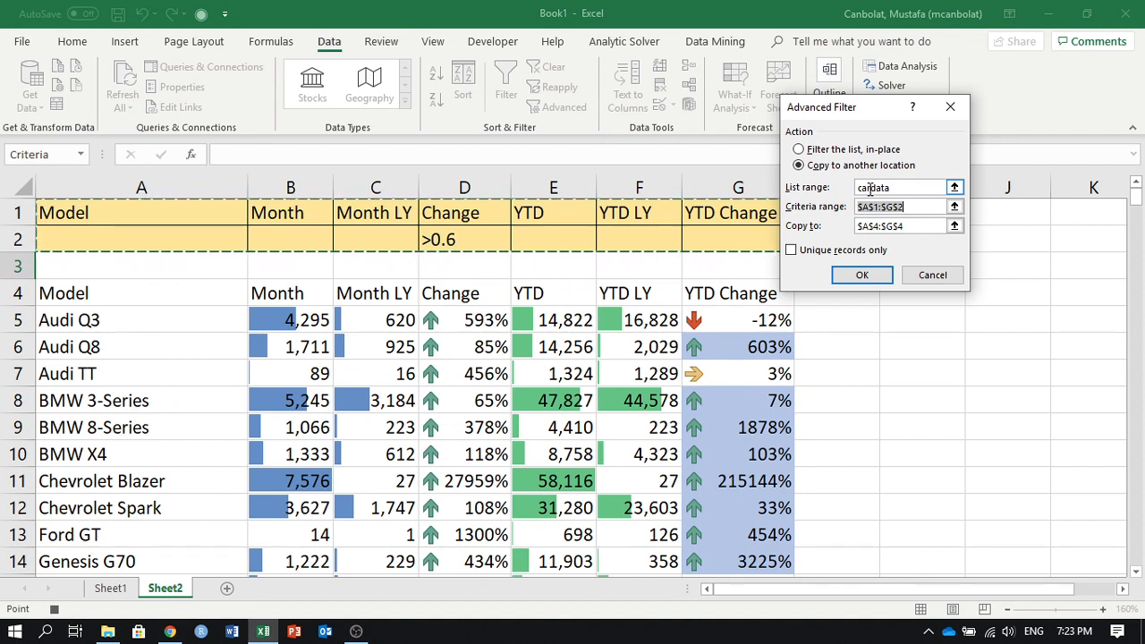
type("filt")
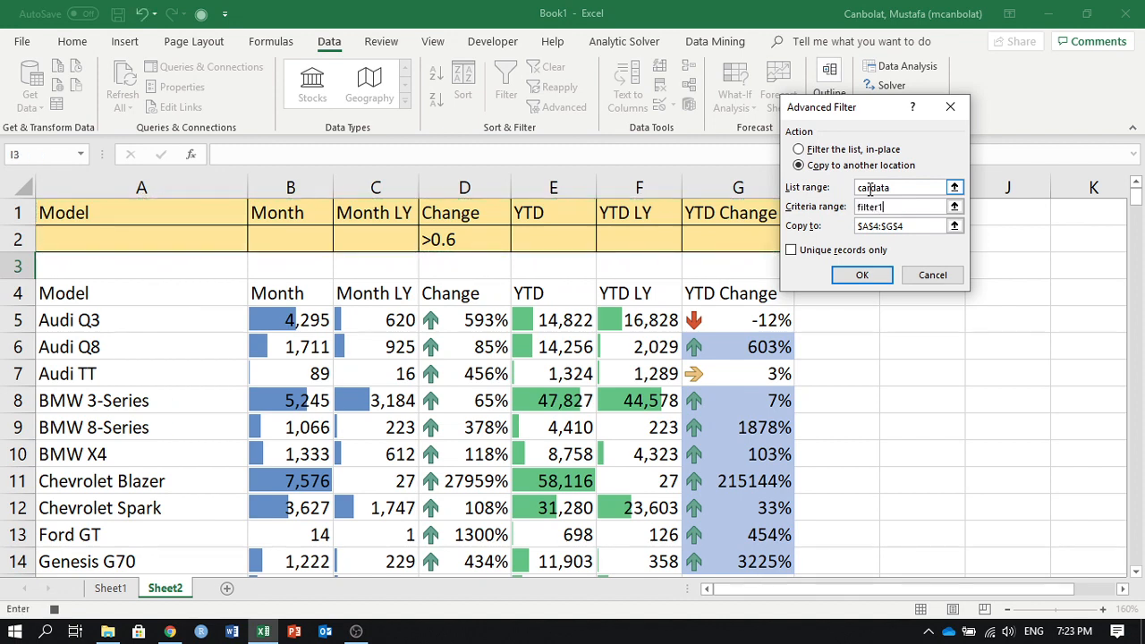
type("er1")
left_click(908, 225)
left_click(862, 275)
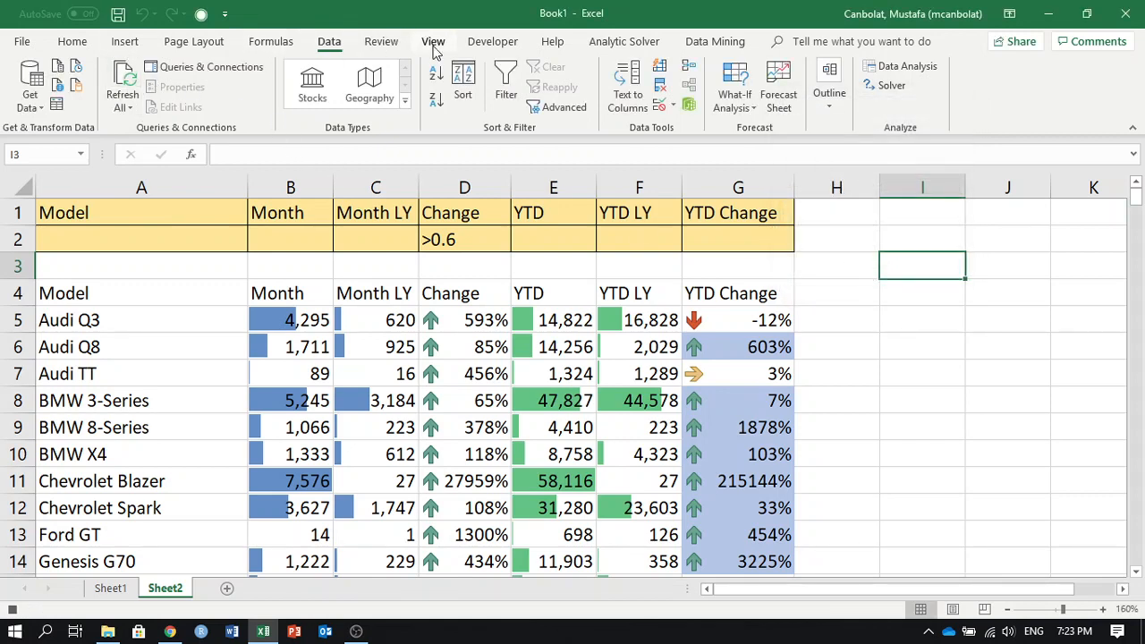
left_click(490, 42)
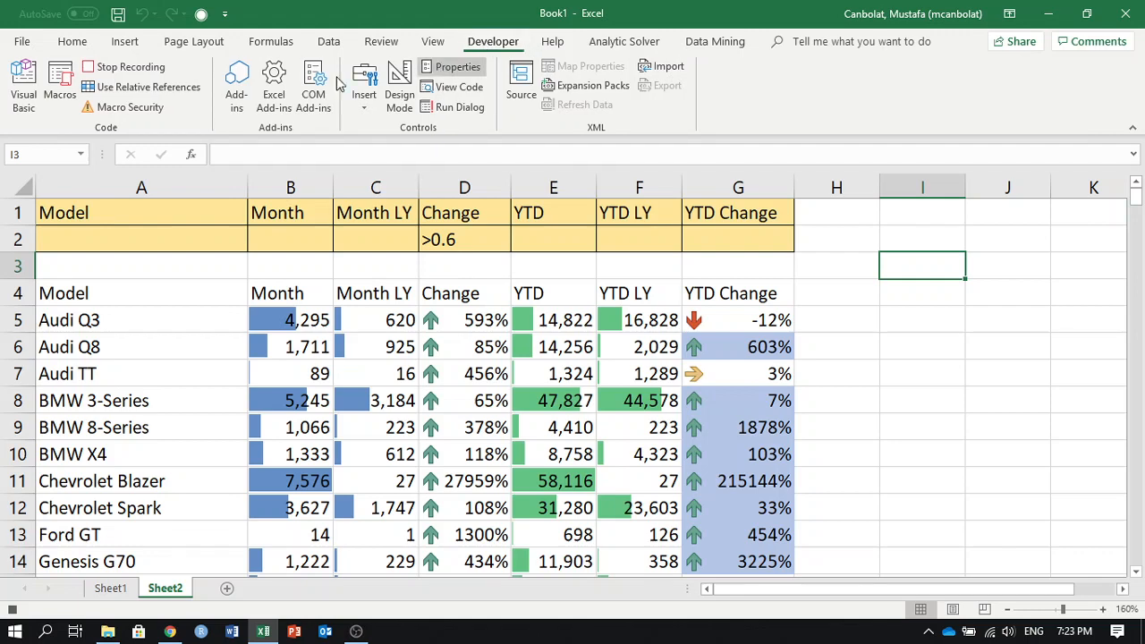
left_click(115, 75)
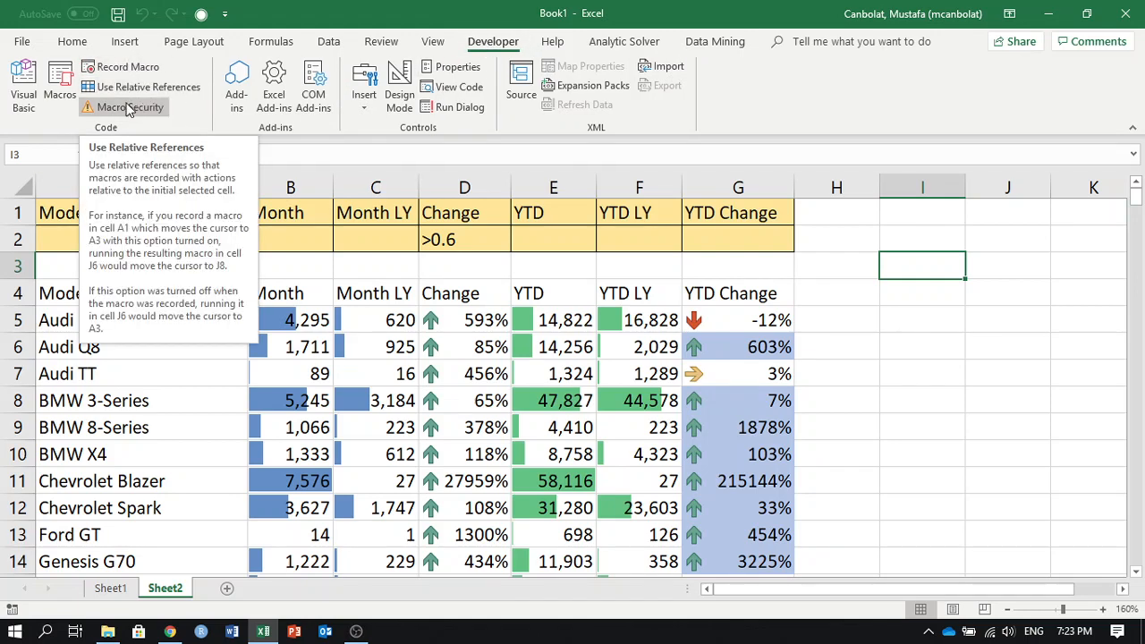
- Open the carfilter1 macro's code, examine its comment lines and AdvancedFilter statement, and close the Visual Basic editor
left_click(60, 78)
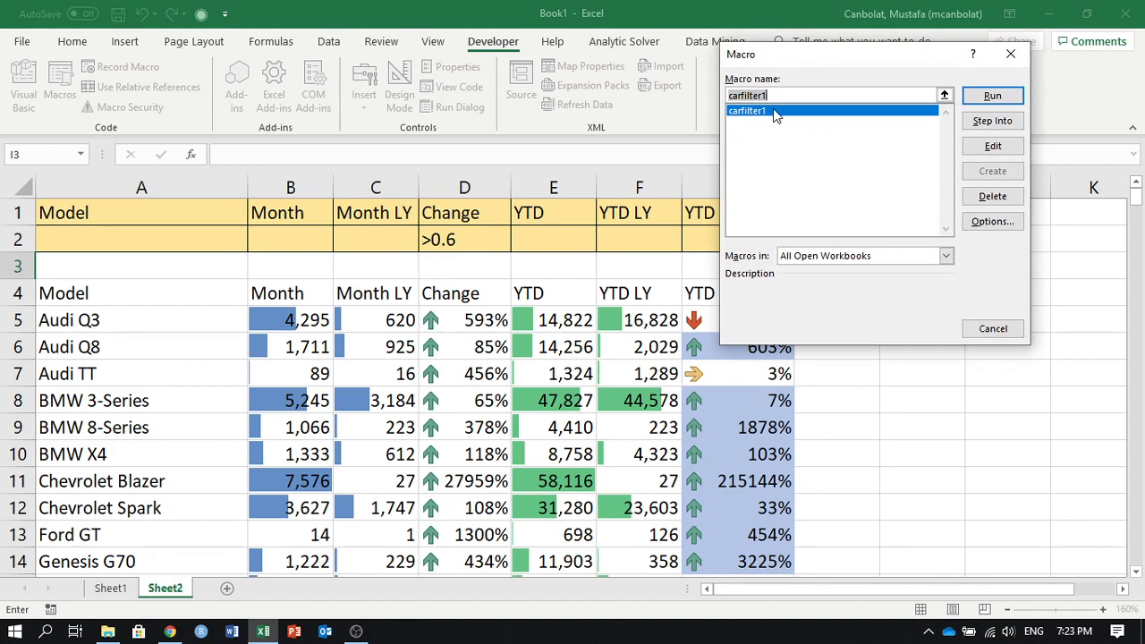
left_click(991, 146)
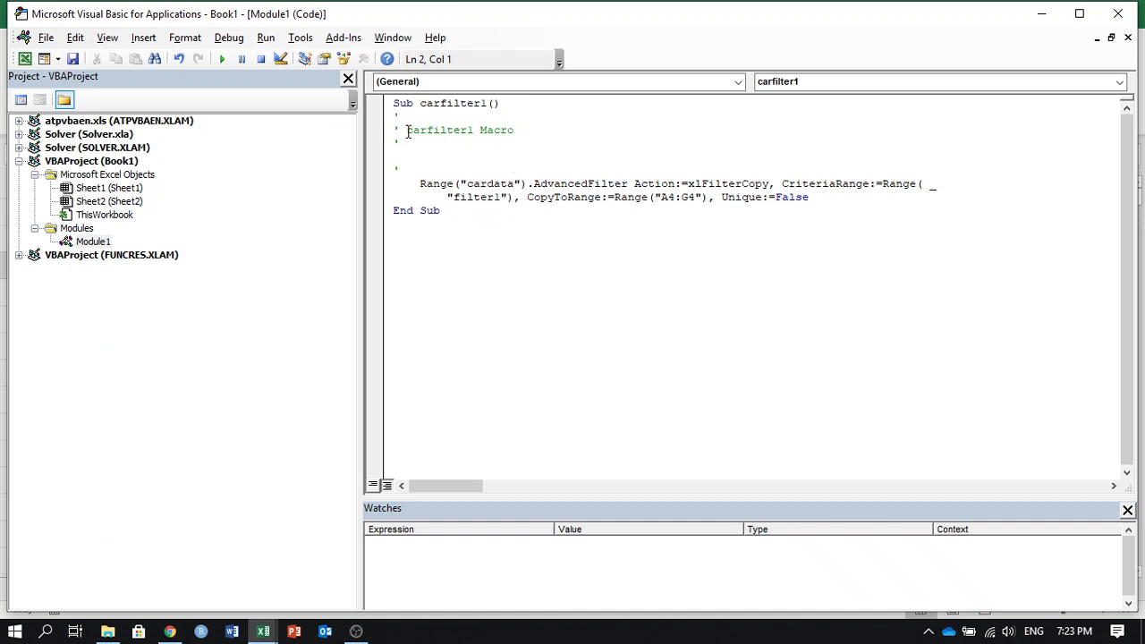
left_click(520, 129)
left_click(476, 162)
left_click_drag(403, 170, 394, 114)
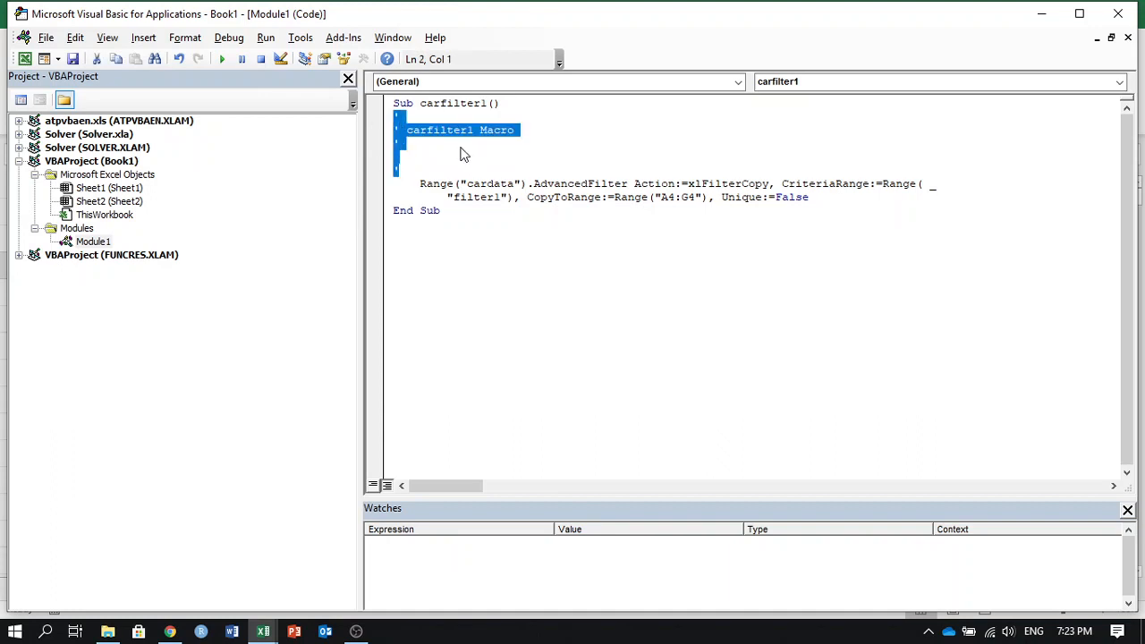
left_click(509, 221)
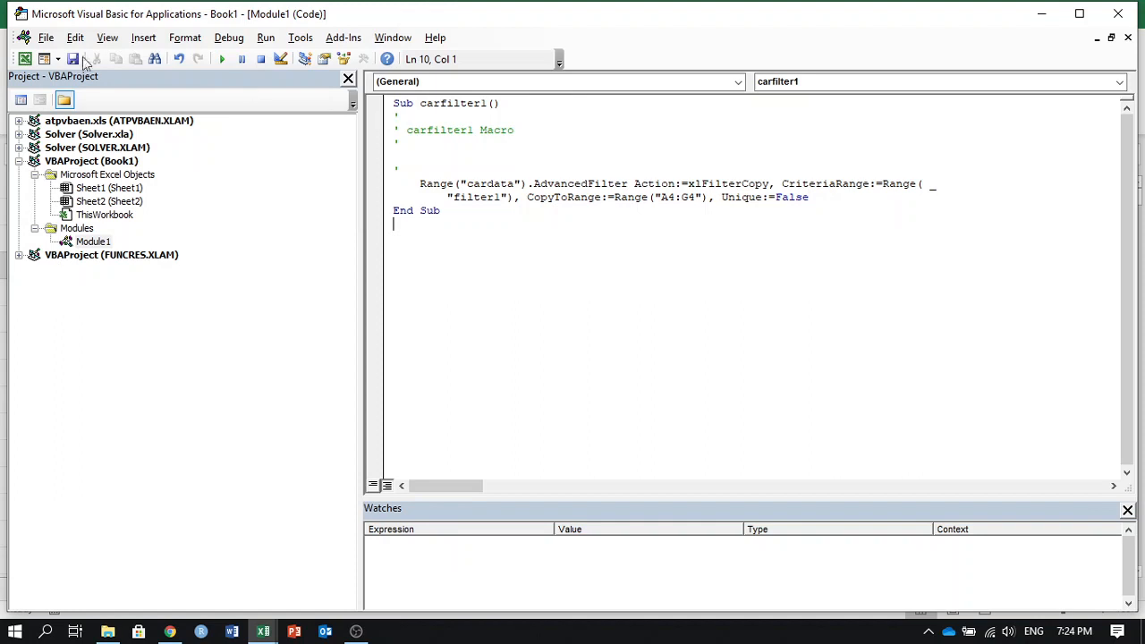
left_click(1117, 14)
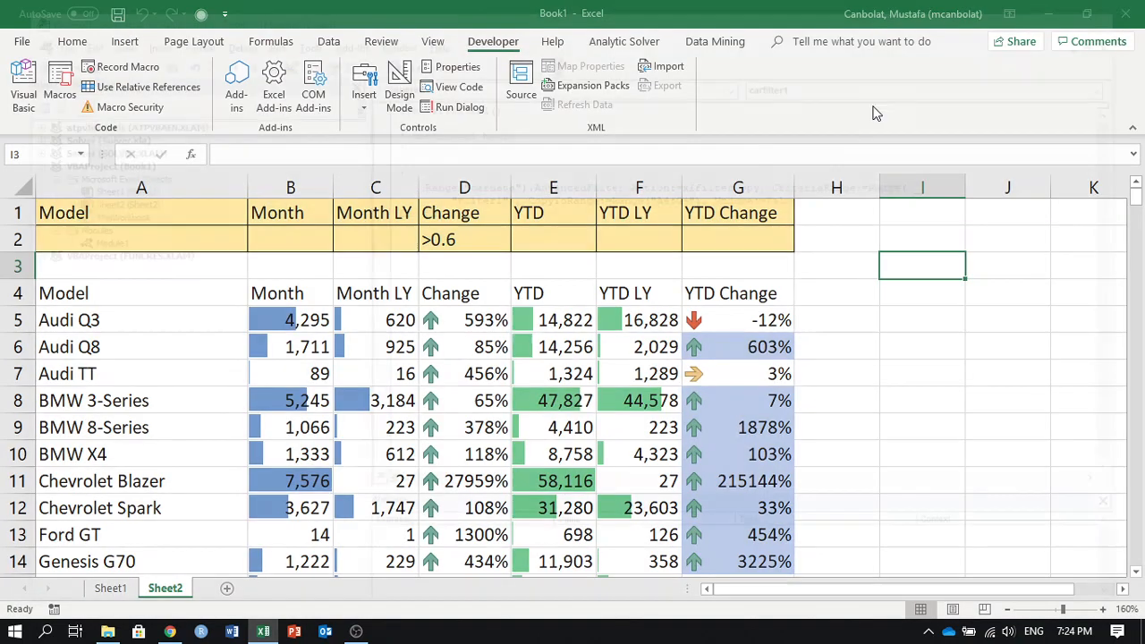
- Draw a rectangle about 1.07" wide and 0.5" high over columns H and I beside the criteria rows, with the white-fill, green-outline style
left_click(881, 318)
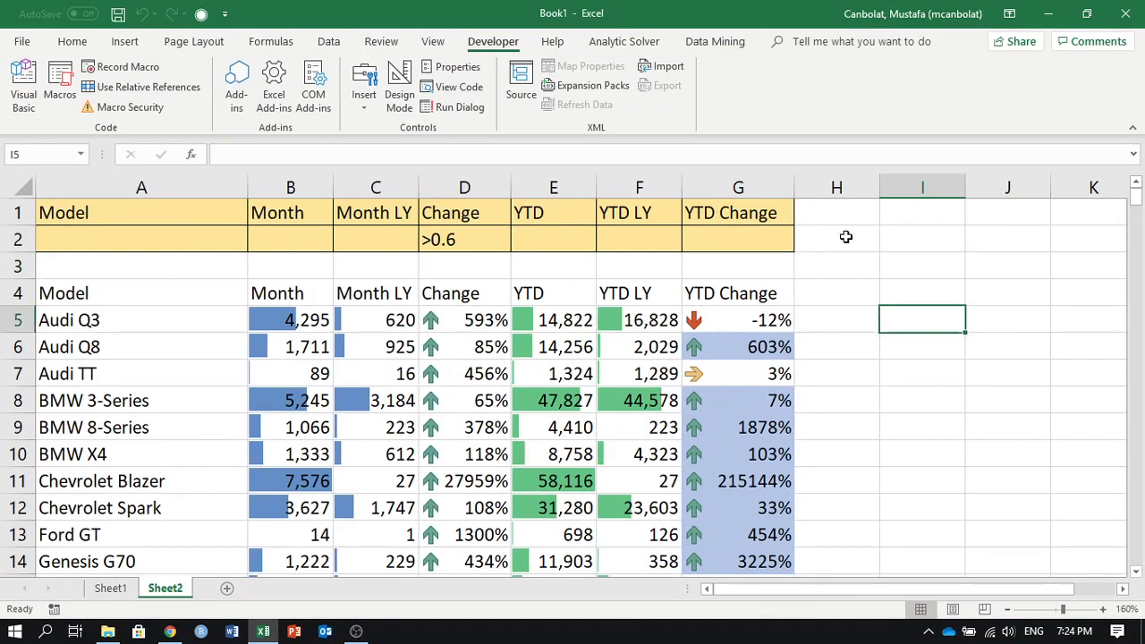
left_click(364, 101)
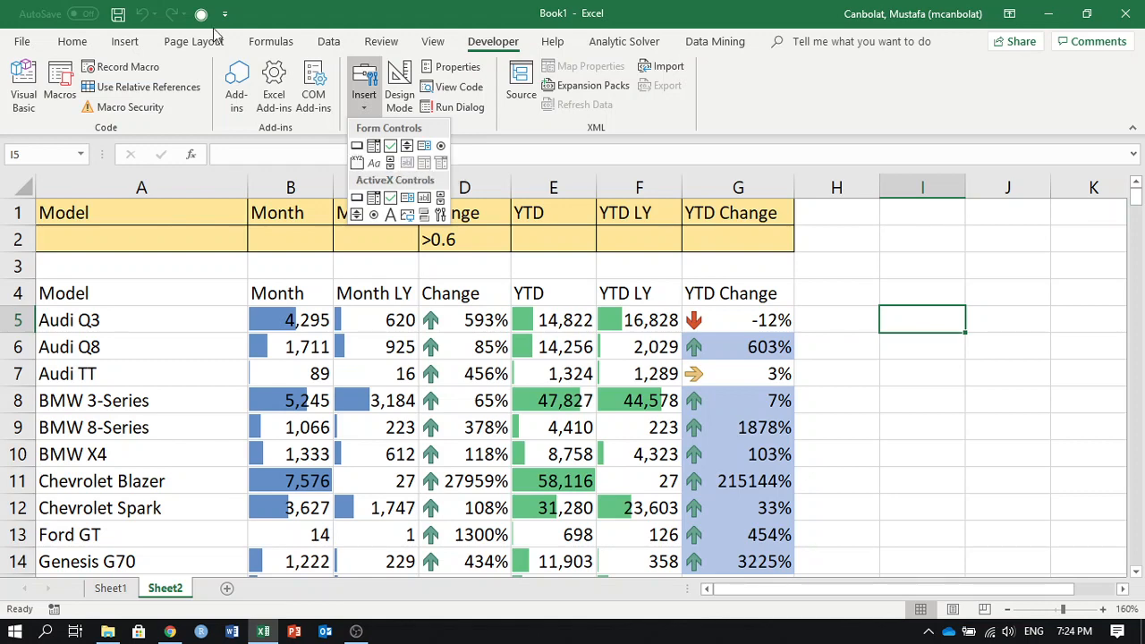
left_click(125, 42)
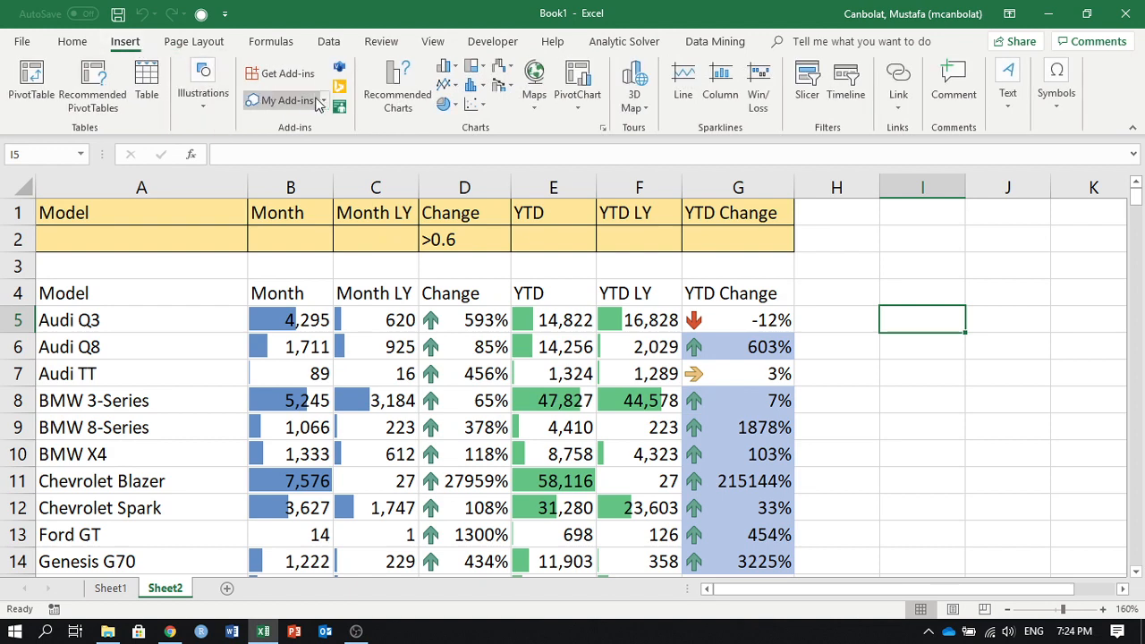
left_click(212, 112)
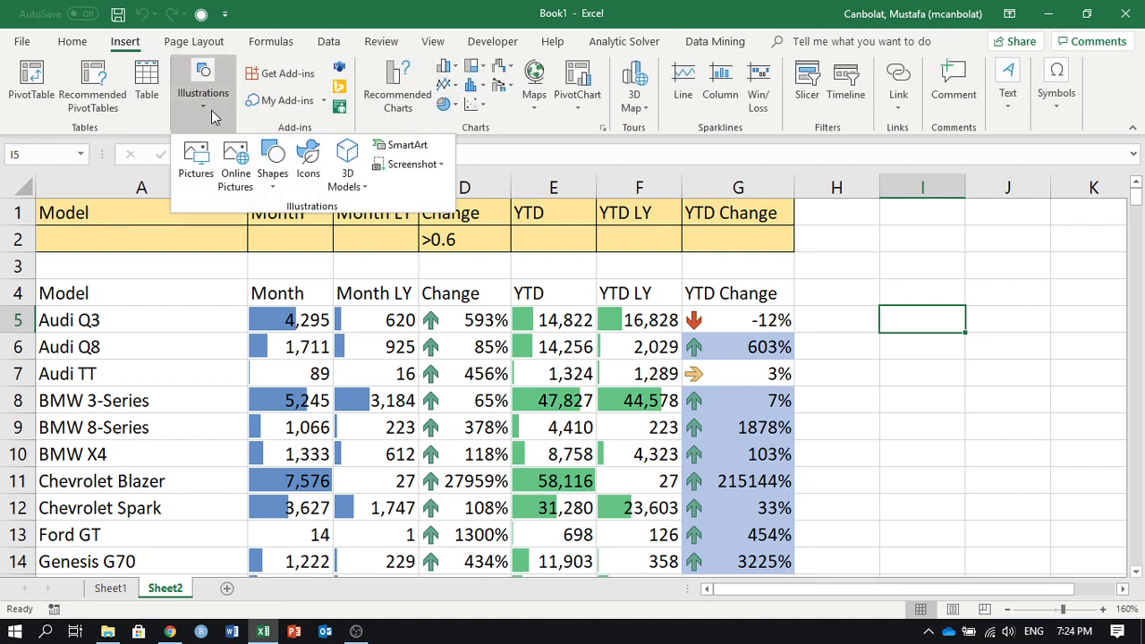
left_click(277, 194)
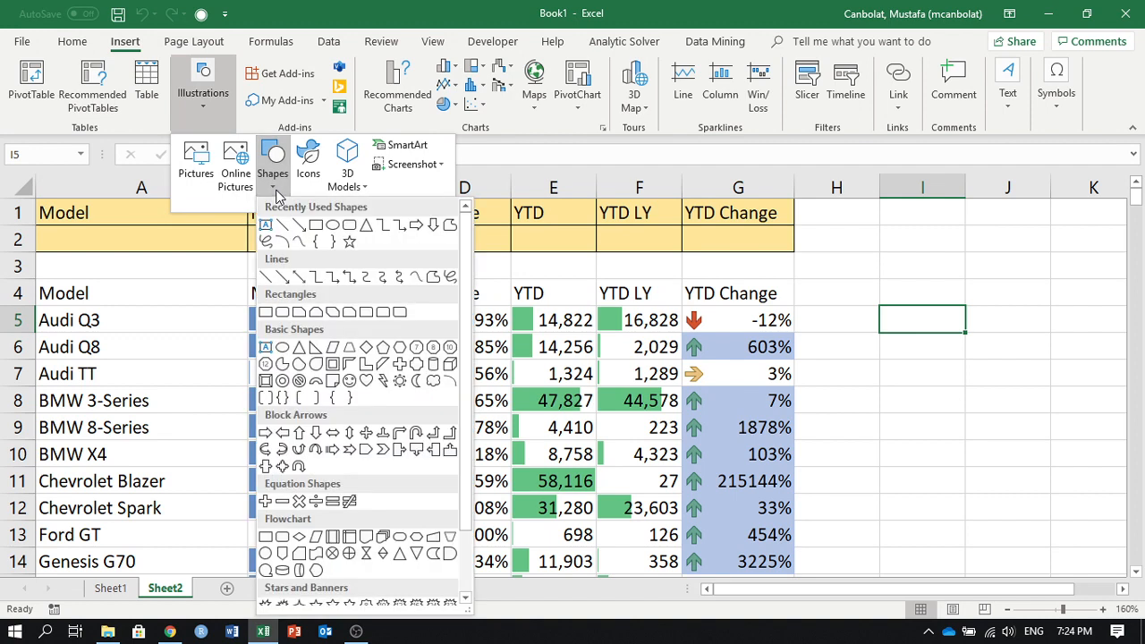
left_click(317, 231)
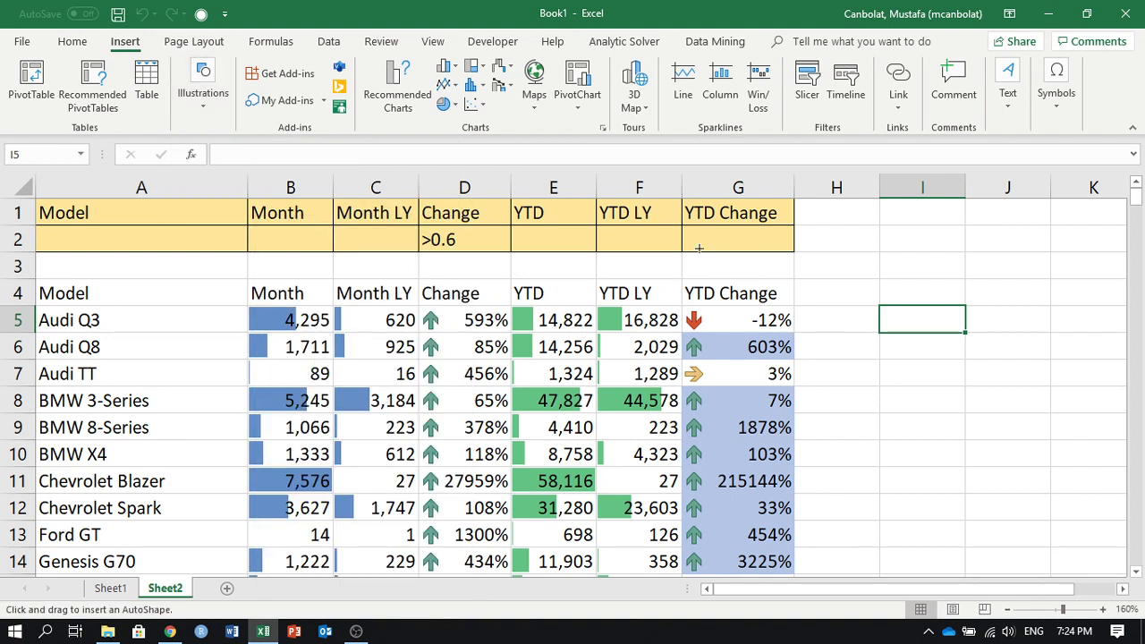
left_click_drag(820, 209, 958, 272)
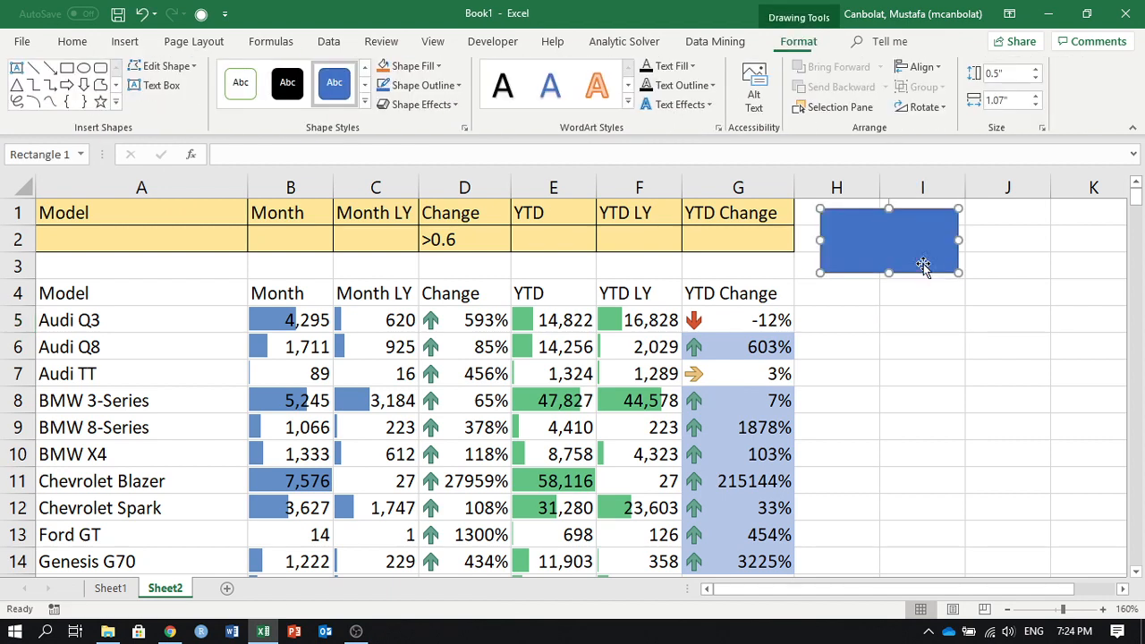
left_click(240, 82)
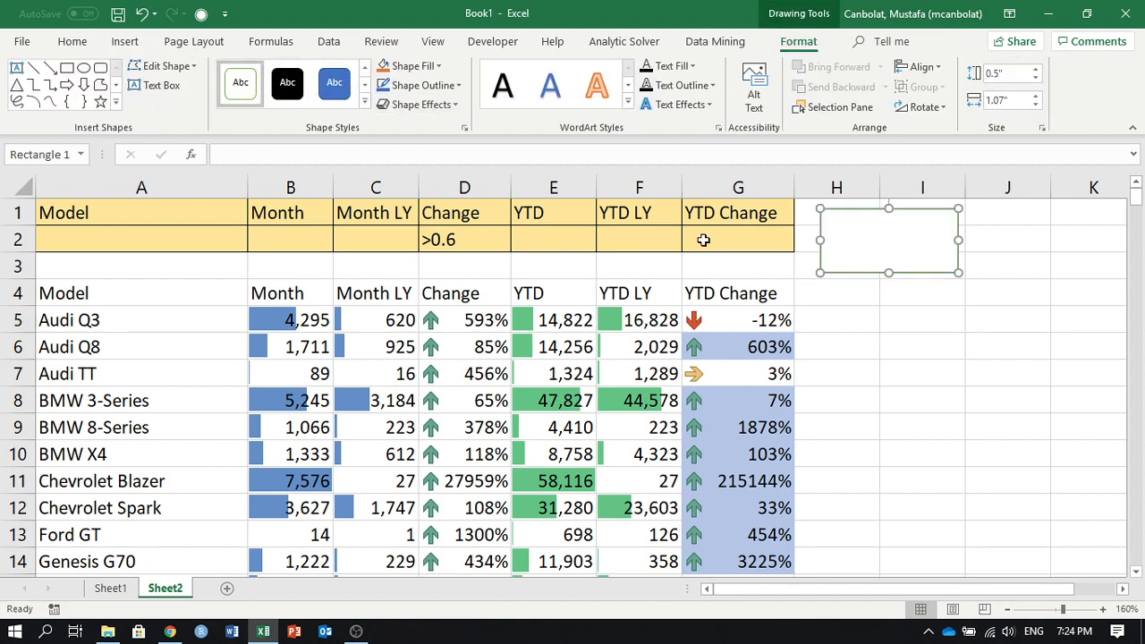
- Label the rectangle beside the criteria rows with the text "Advanced Filter"
right_click(890, 239)
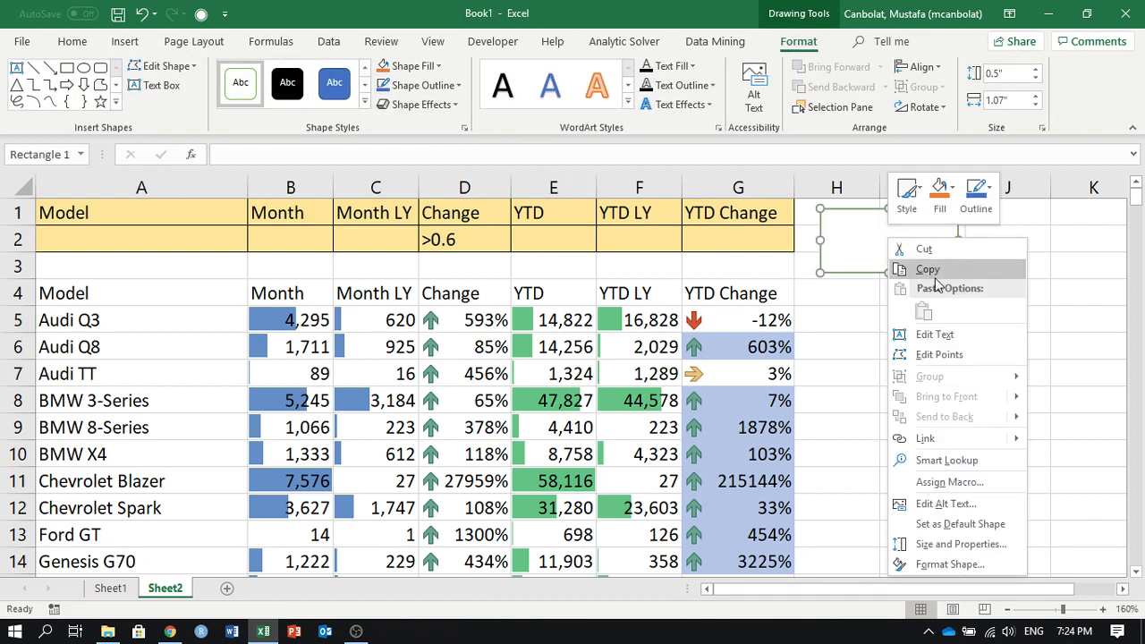
left_click(934, 334)
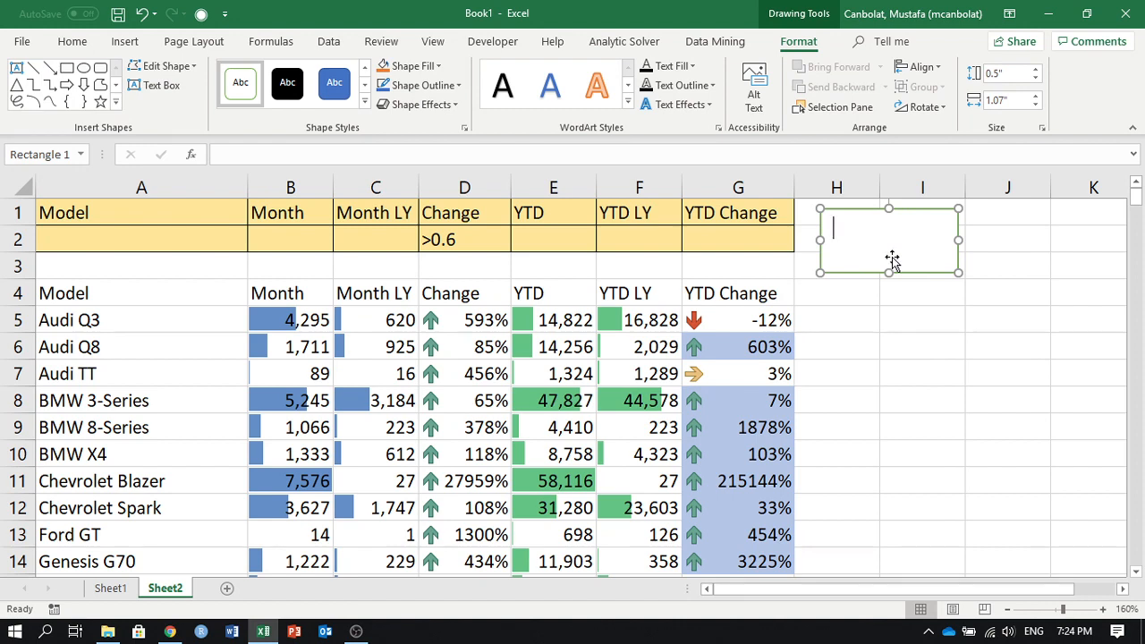
type("Advanced Filter")
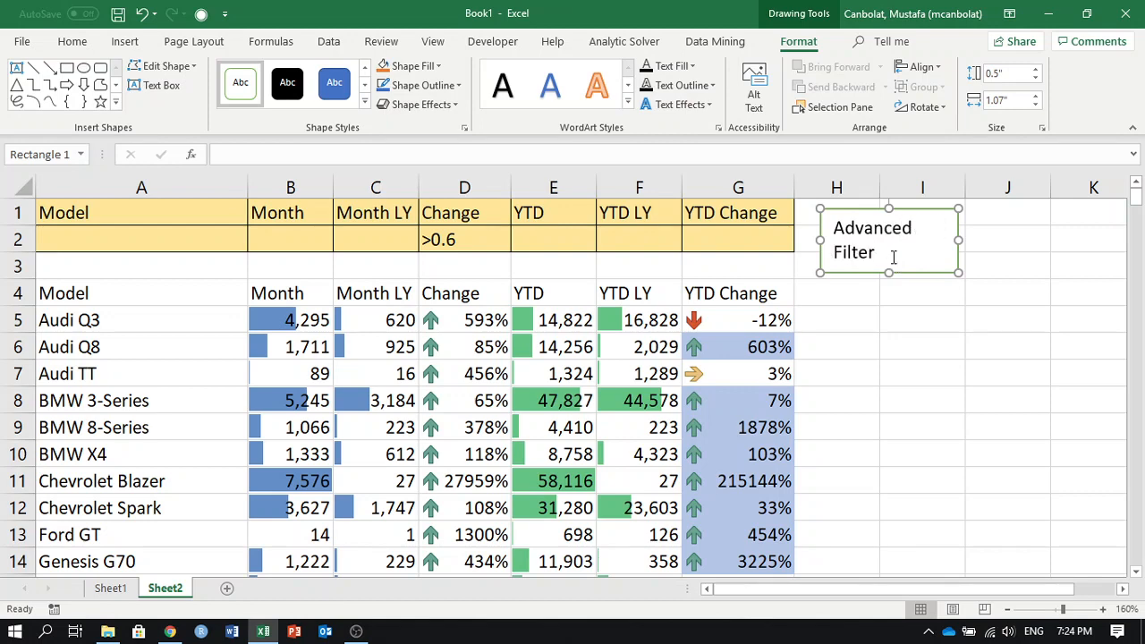
key("Escape")
key("Escape")
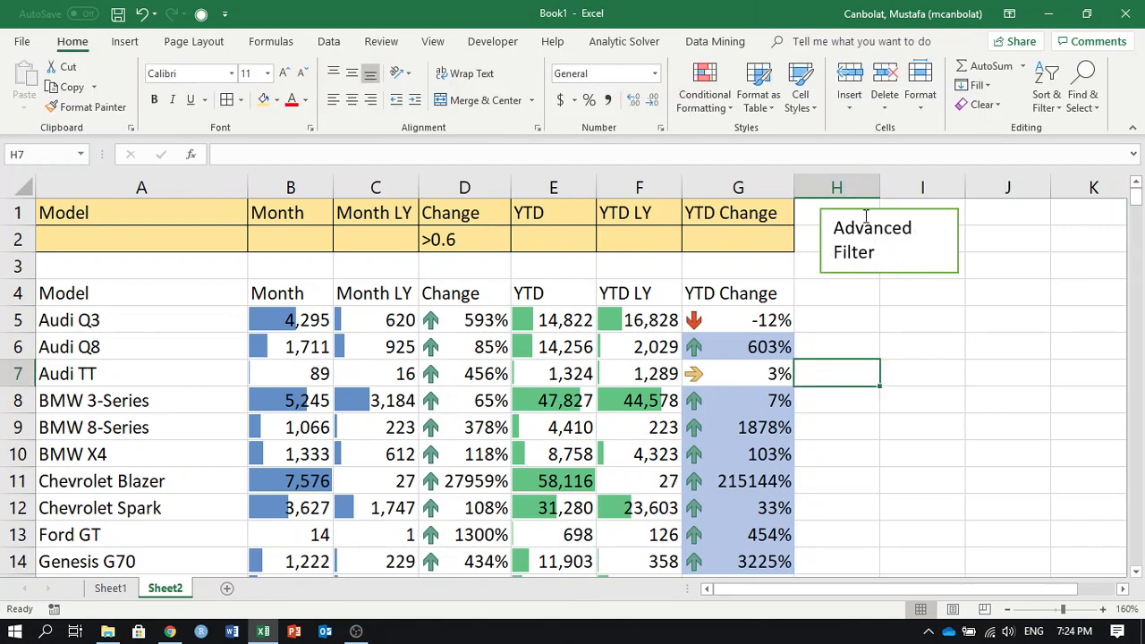
- Center the Advanced Filter rectangle's text horizontally and deselect the shape
left_click(865, 212)
left_click(72, 41)
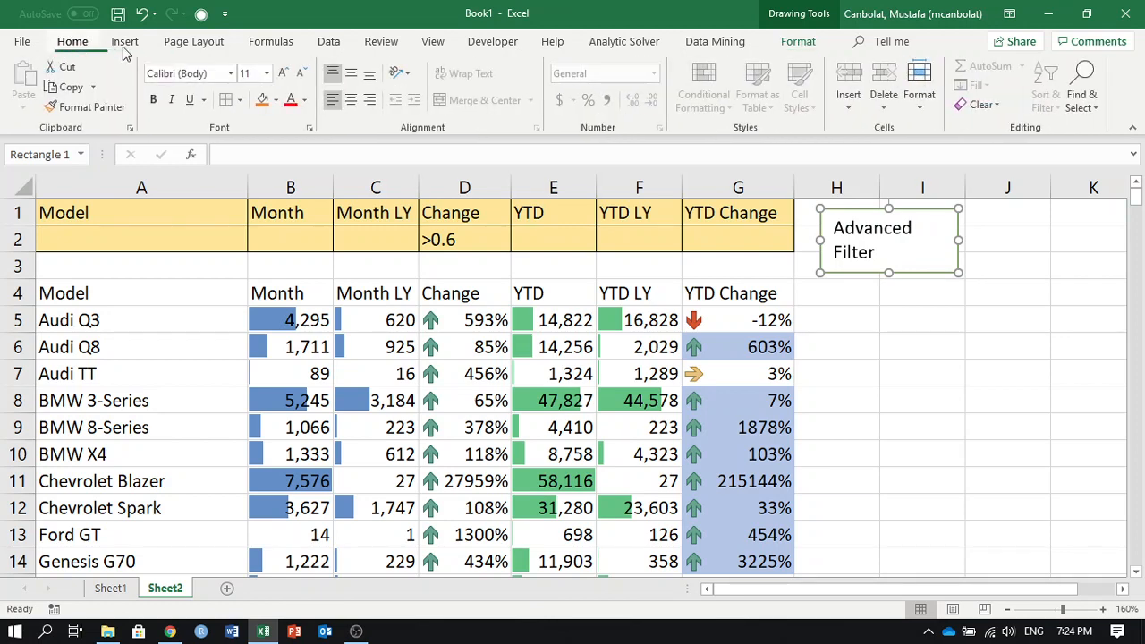
left_click(352, 99)
left_click(951, 349)
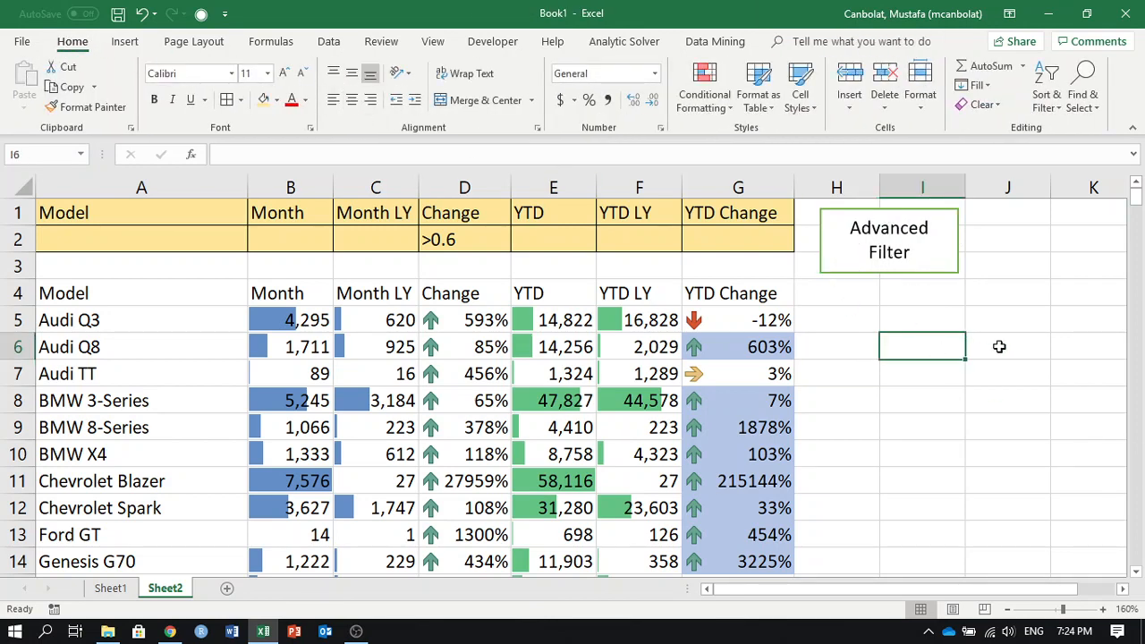
left_click(1057, 344)
- Assign the carfilter1 macro to the Advanced Filter rectangle and deselect the shape
left_click(853, 211)
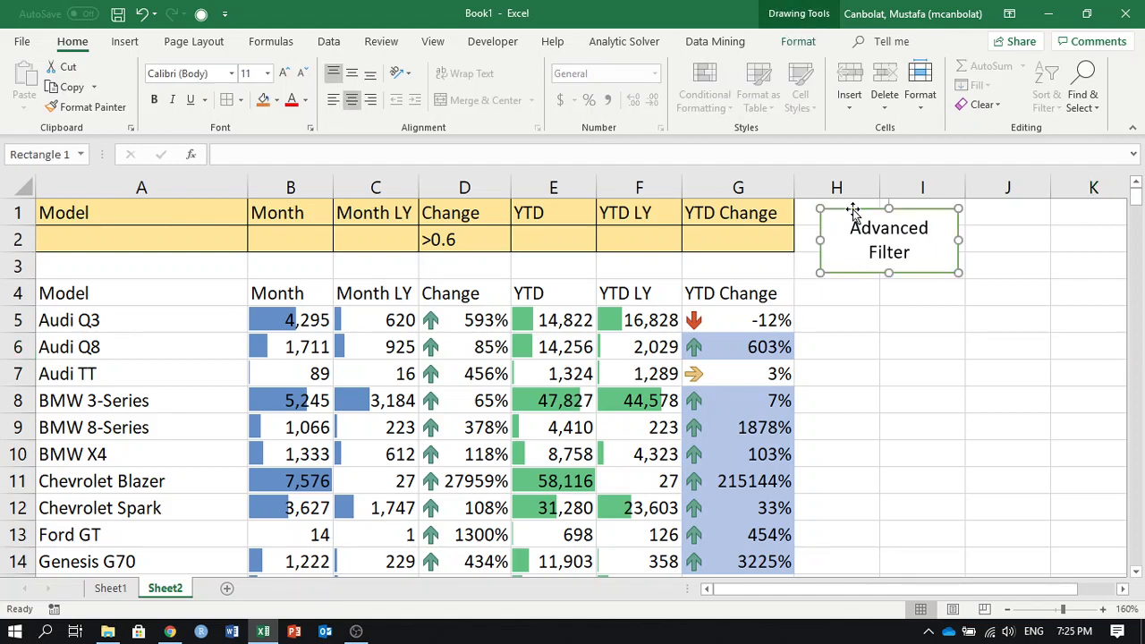
right_click(854, 214)
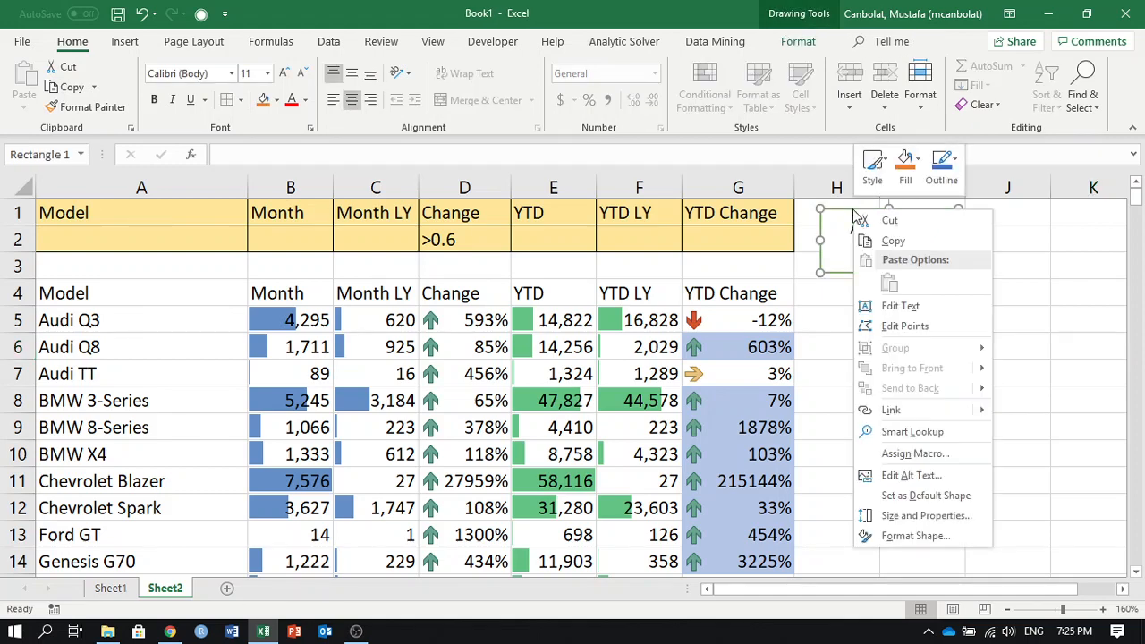
left_click(906, 454)
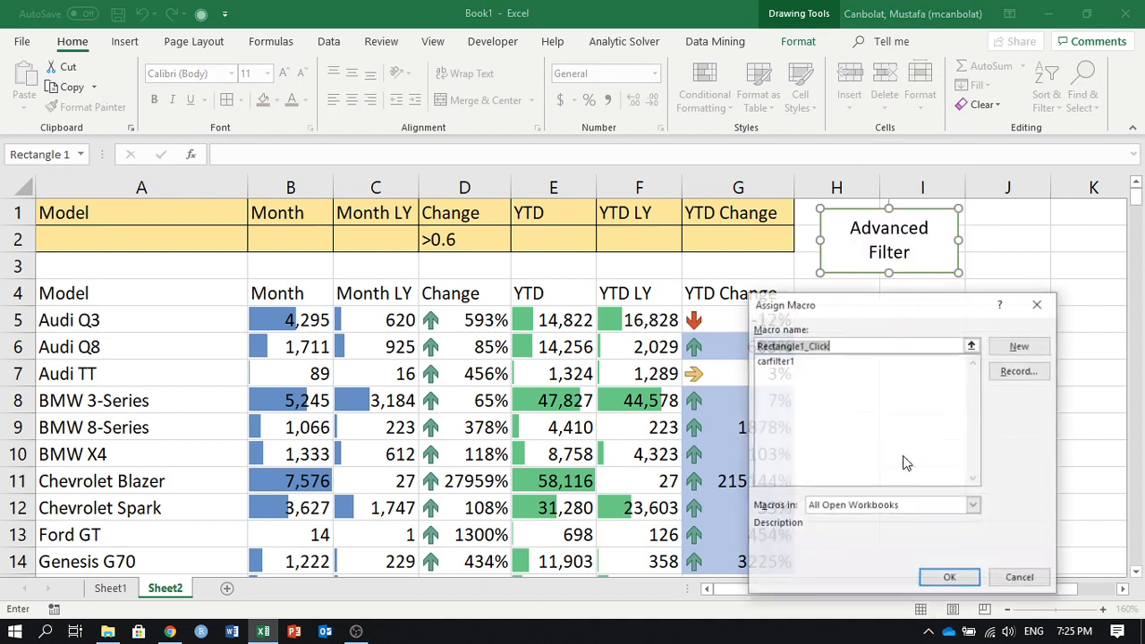
left_click(789, 360)
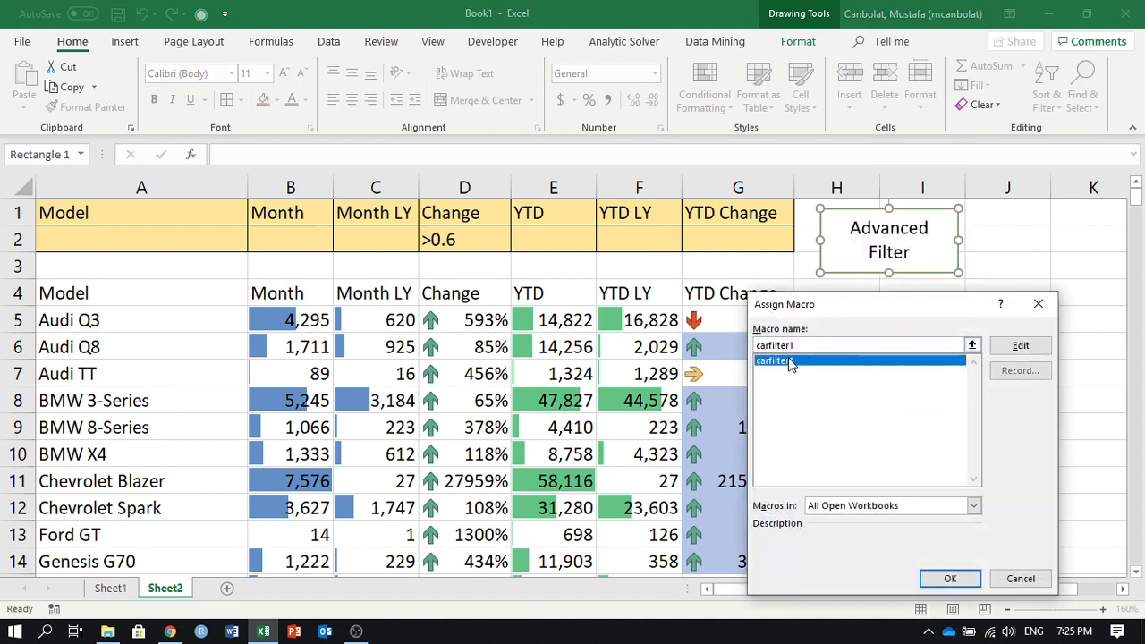
left_click(962, 577)
left_click(946, 352)
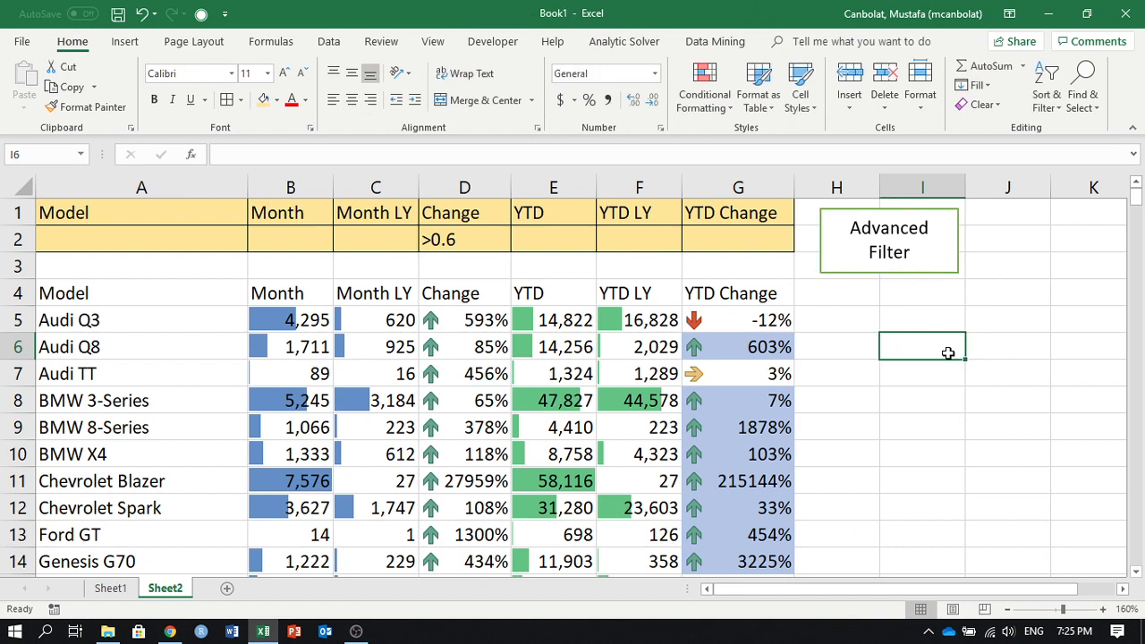
- Set the Change criterion in D2 to <-0.2 and run the macro assigned to the Advanced Filter rectangle
left_click(462, 240)
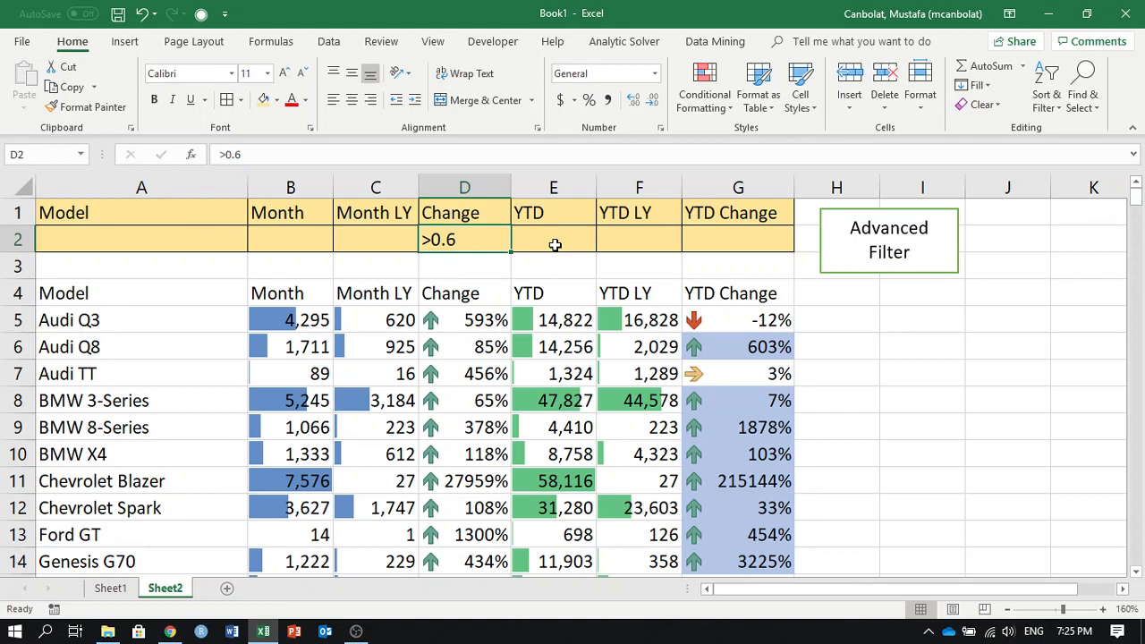
key("Page_Down")
scroll(555, 242, "up", 5)
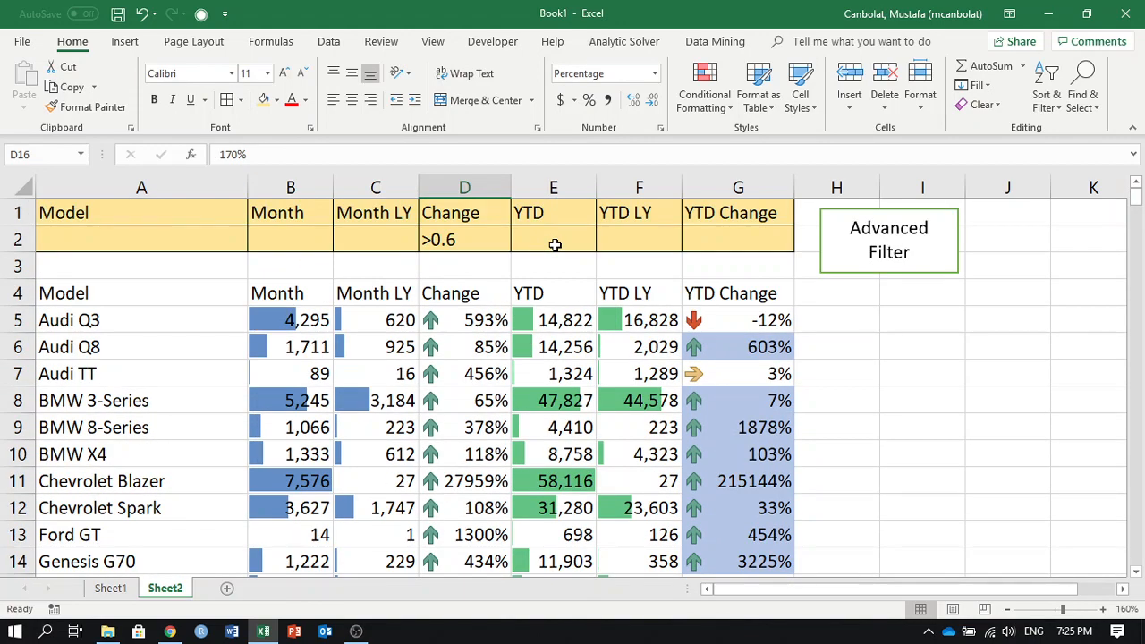
double_click(475, 240)
type("<")
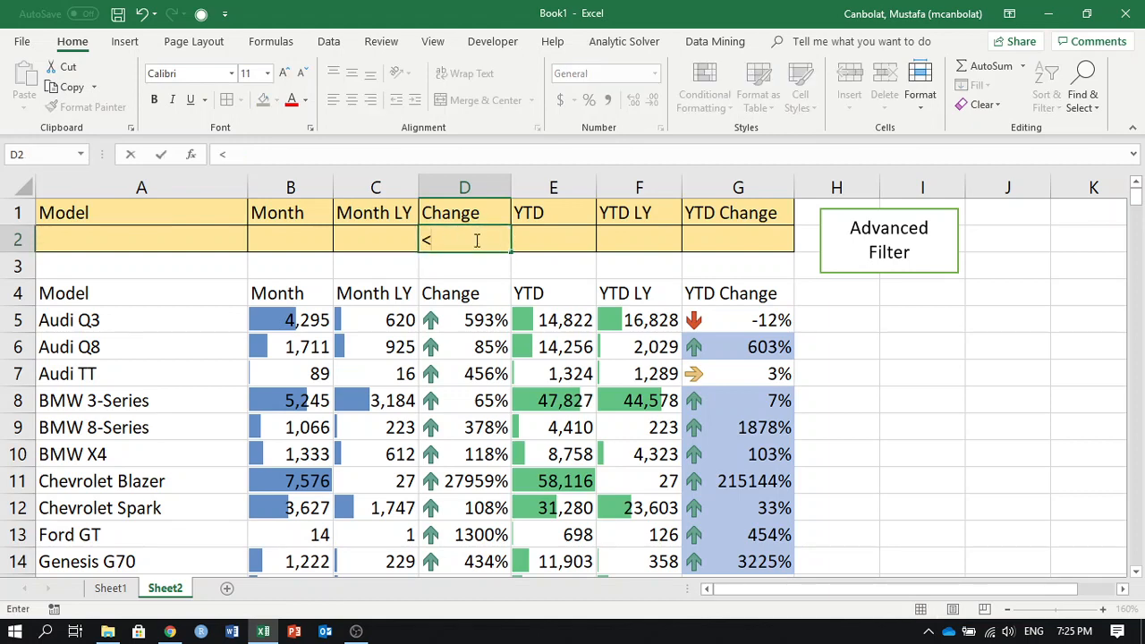
type("-0.2")
left_click(946, 338)
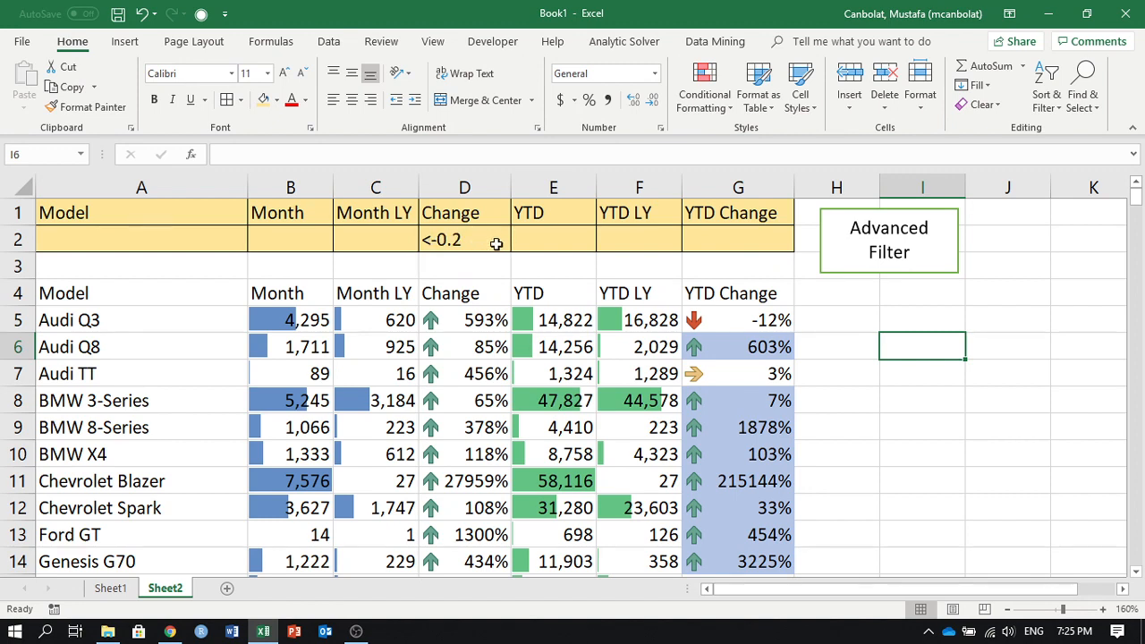
left_click(874, 249)
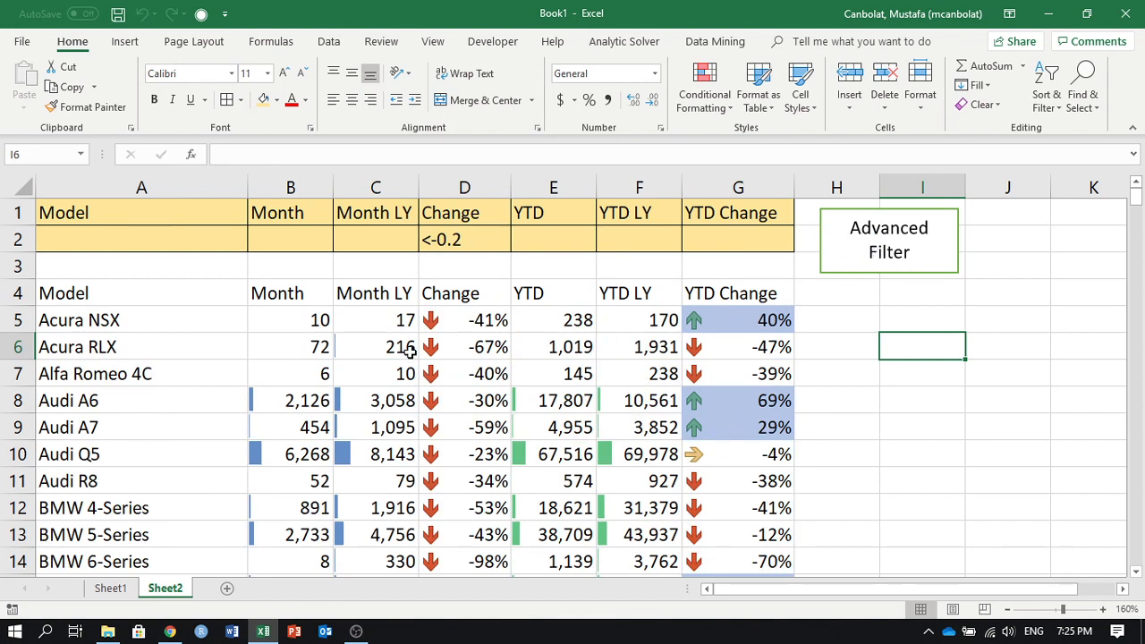
- Look through the filtered list and clear the Change criterion in D2
scroll(429, 358, "down", 5)
scroll(429, 357, "down", 8)
scroll(429, 349, "up", 13)
scroll(433, 329, "down", 9)
scroll(431, 333, "up", 9)
left_click(469, 238)
key("Delete")
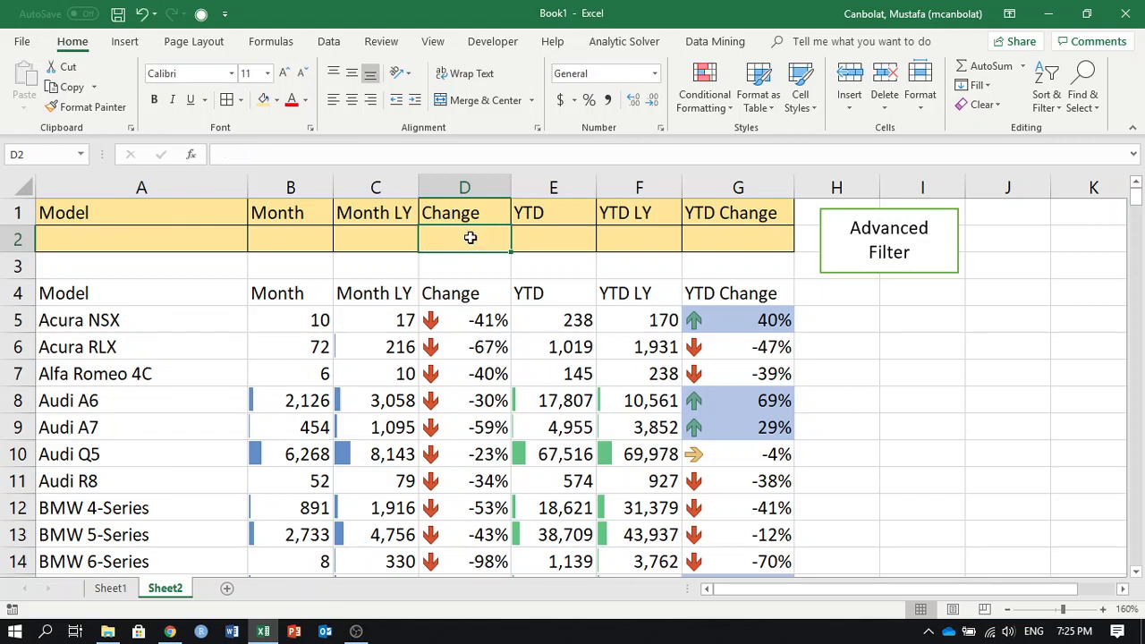
- Enter >100000 as the Month criterion in B2 and run the Advanced Filter macro
key("Left")
key("Left")
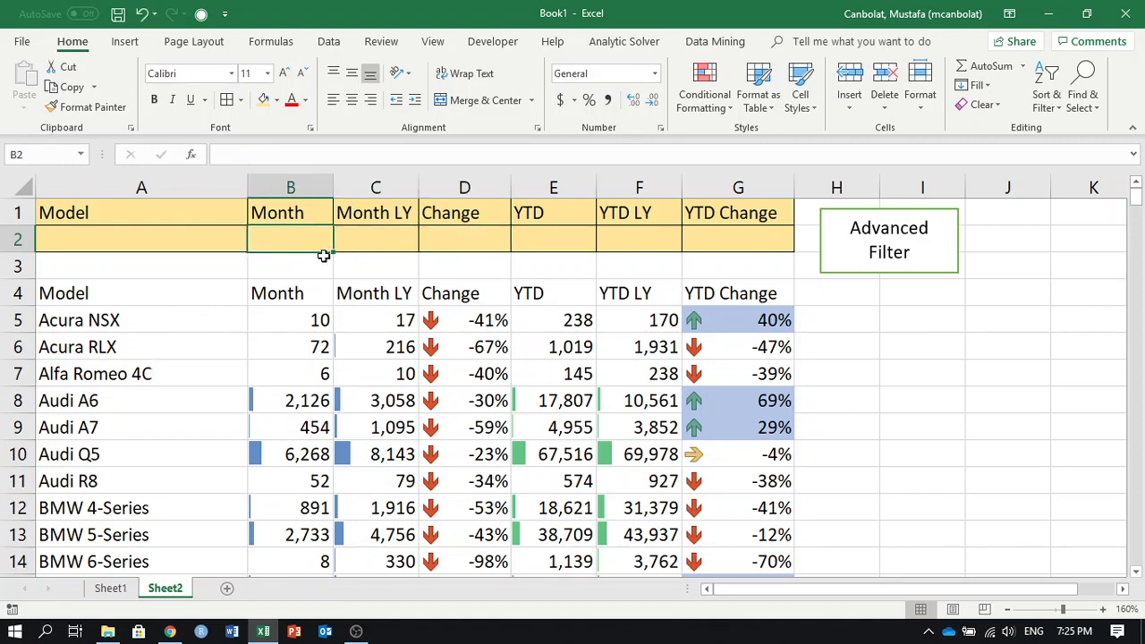
type(">100000")
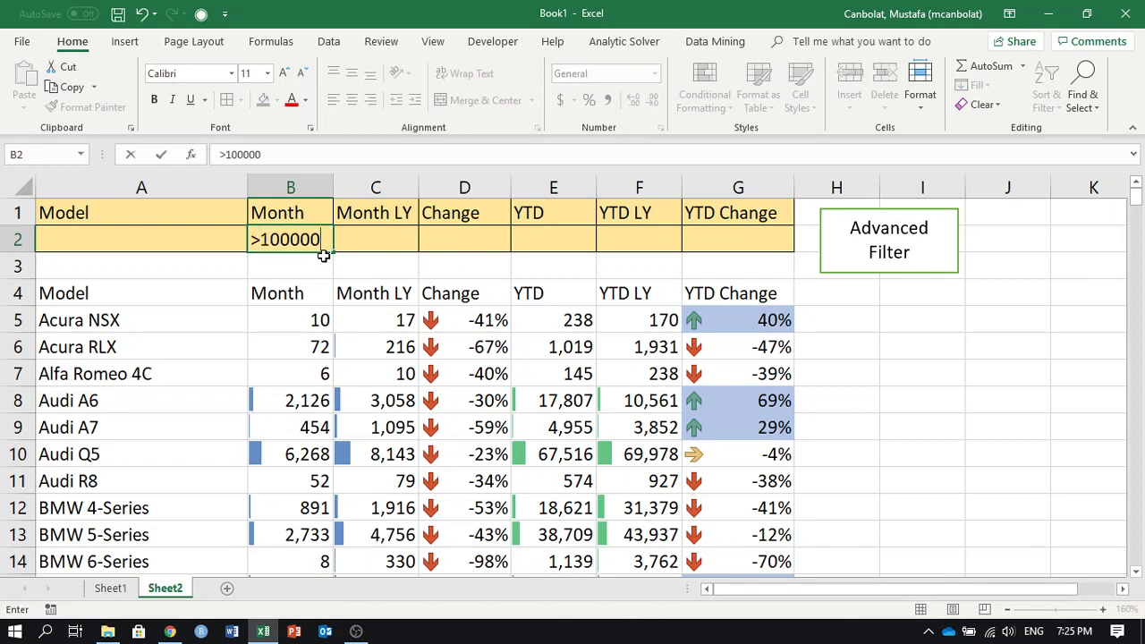
key("Return")
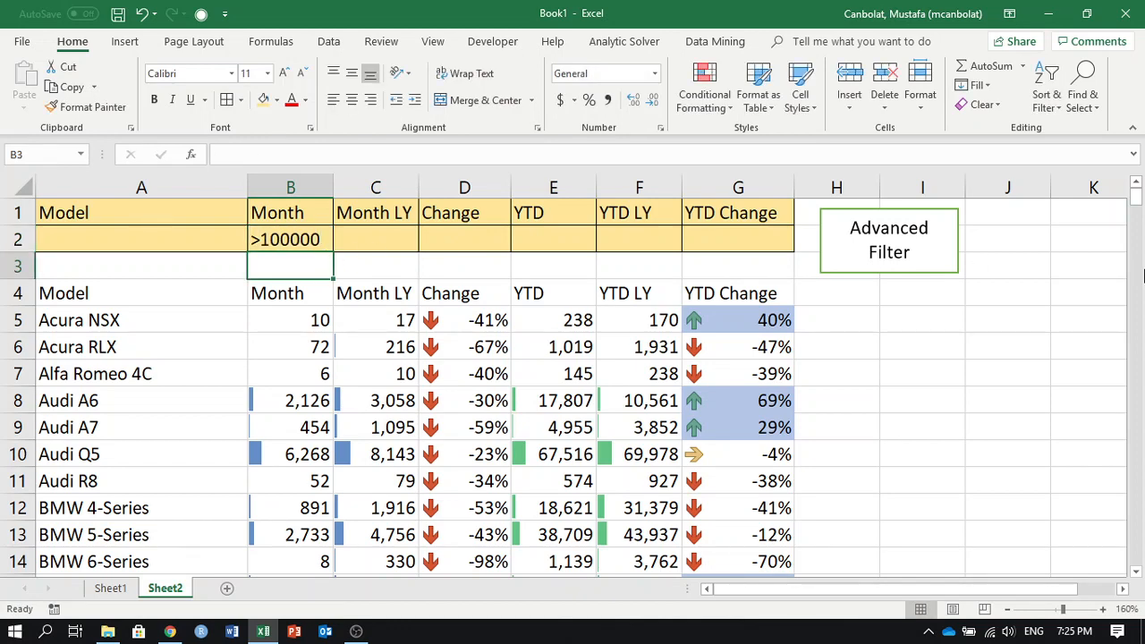
left_click(913, 259)
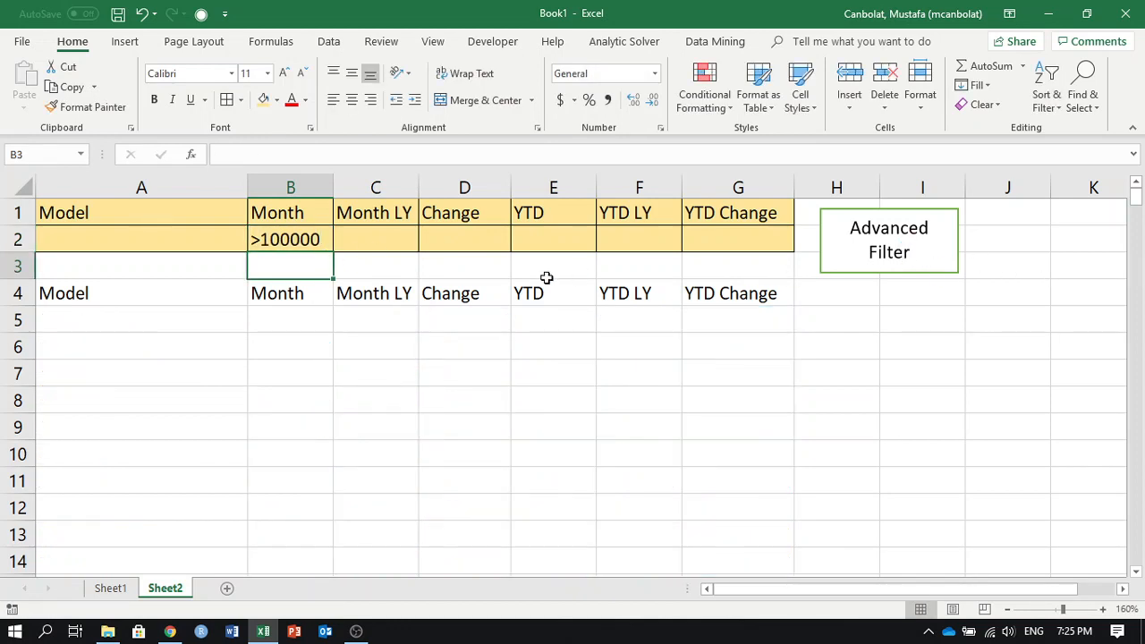
- Set the Month criterion in B2 to >10000, rerun the Advanced Filter macro and look through the filtered models
left_click(280, 239)
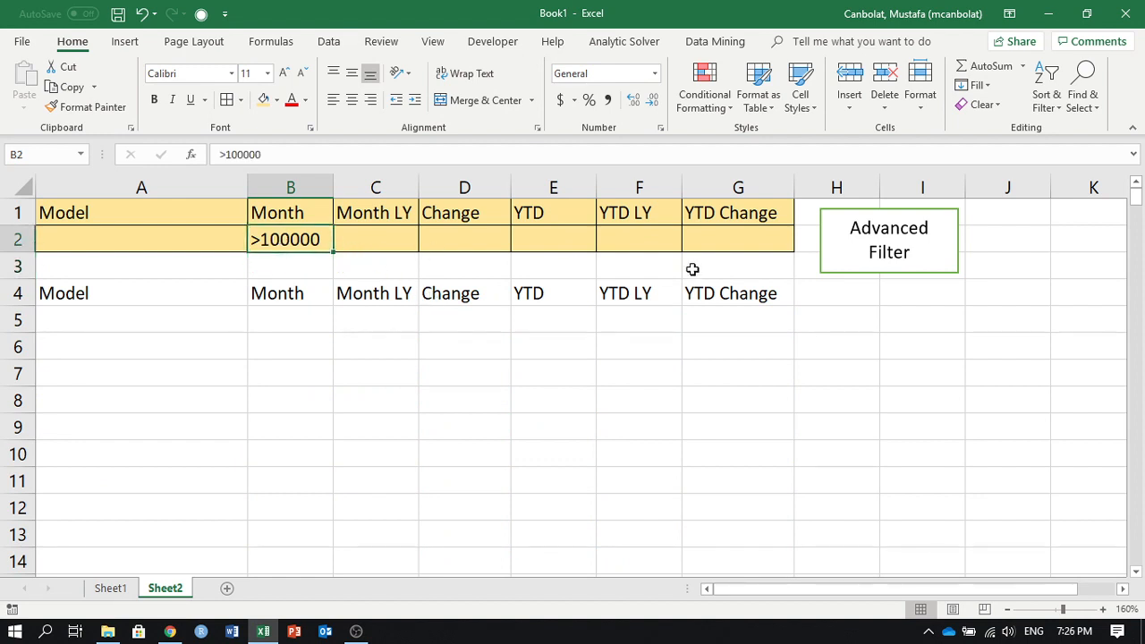
type(">10000")
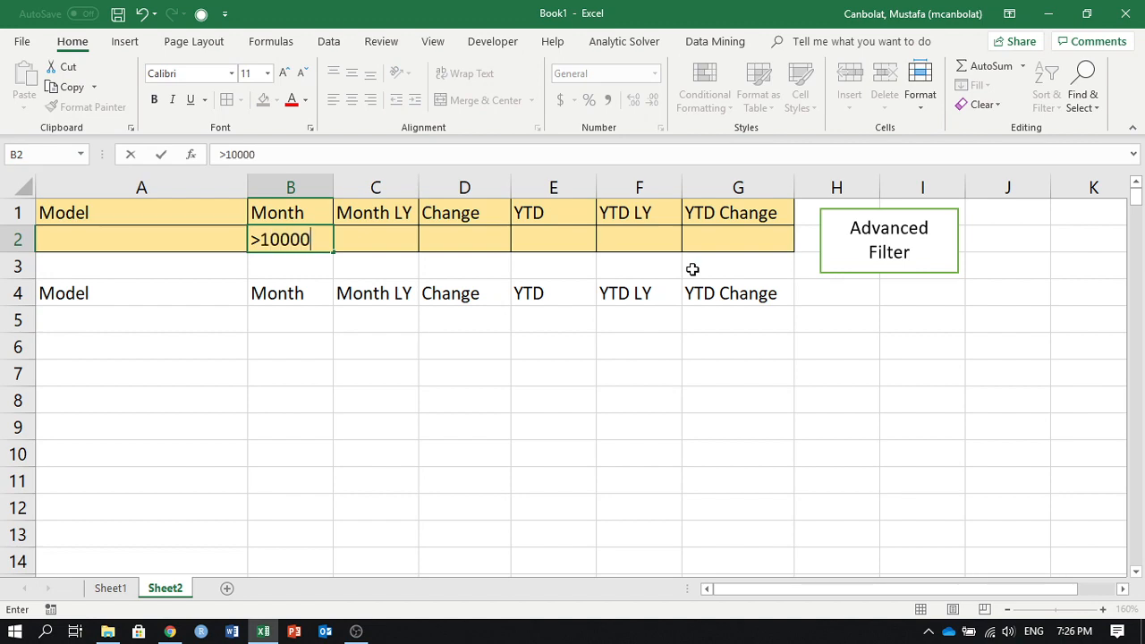
key("Return")
left_click(878, 232)
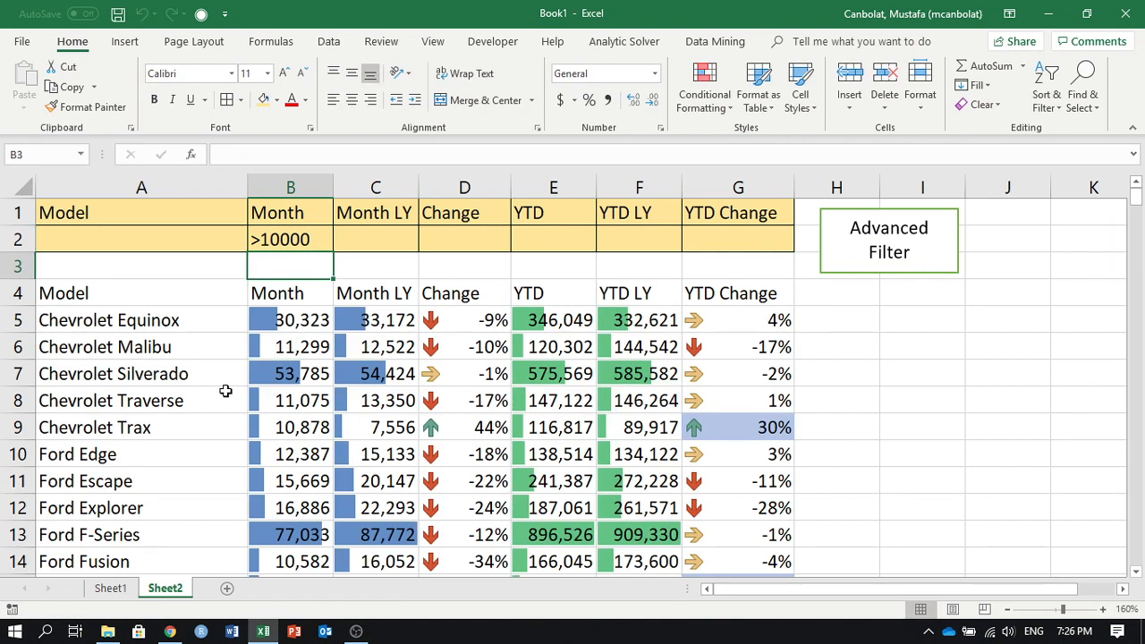
scroll(285, 355, "down", 5)
scroll(285, 355, "down", 1)
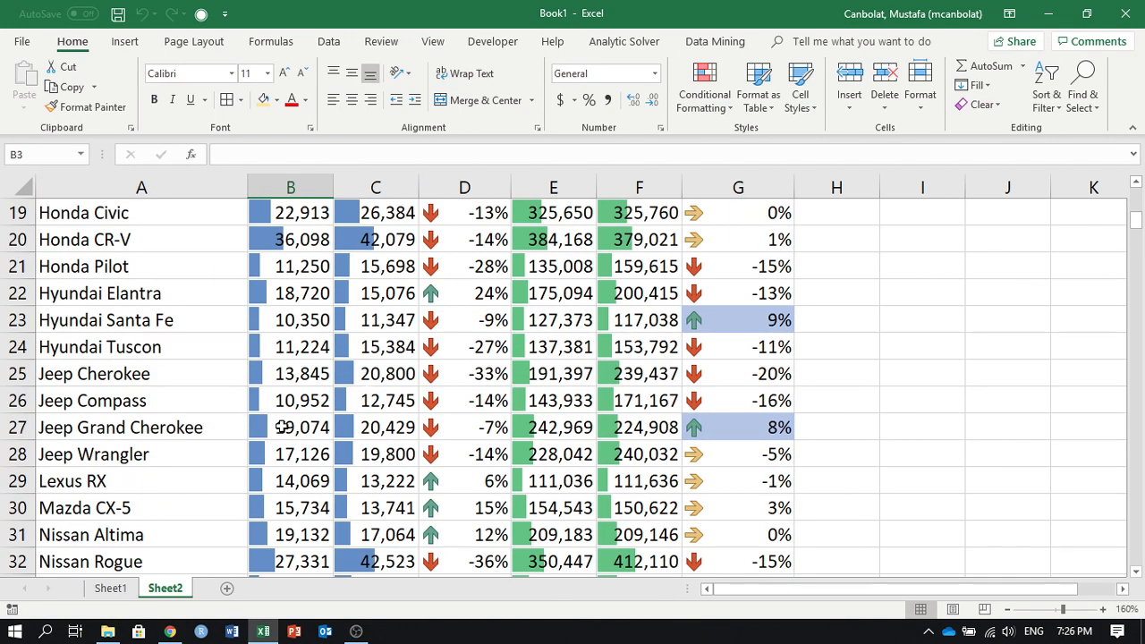
scroll(283, 425, "down", 7)
scroll(282, 424, "up", 13)
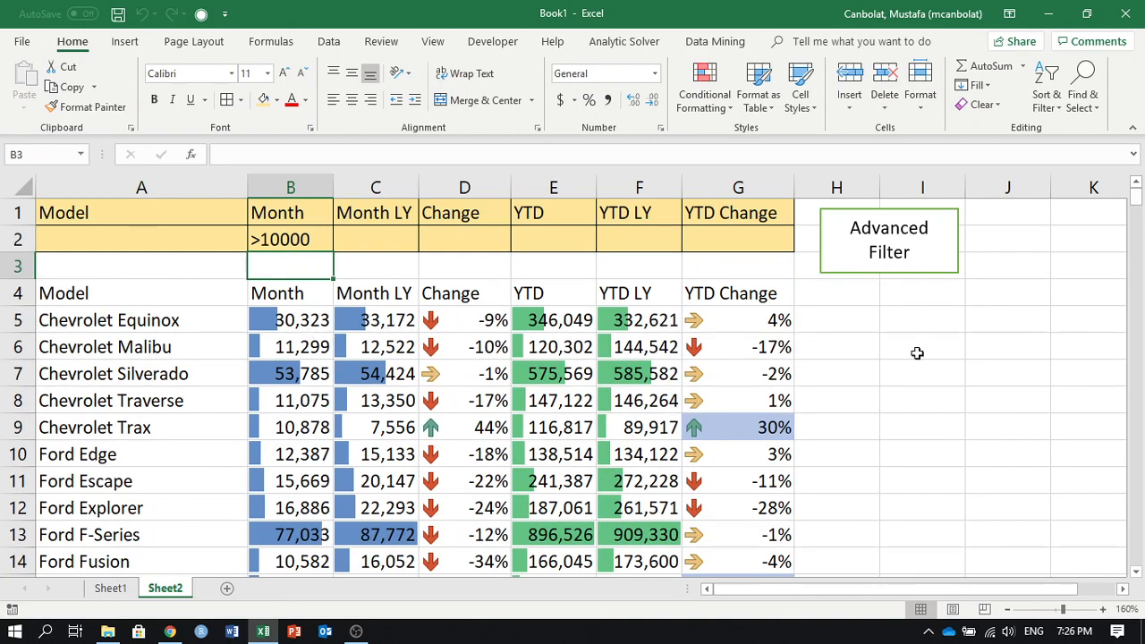
- Add >0.2 as the Change criterion in D2 alongside the Month criterion and rerun the Advanced Filter macro
left_click(891, 364)
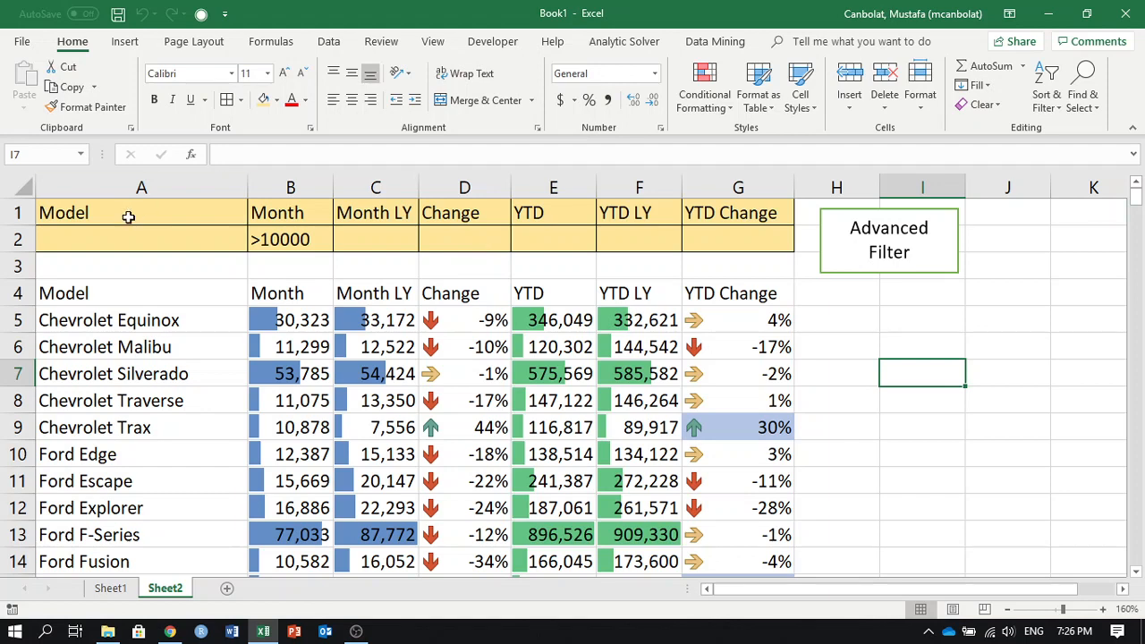
left_click_drag(57, 261, 704, 260)
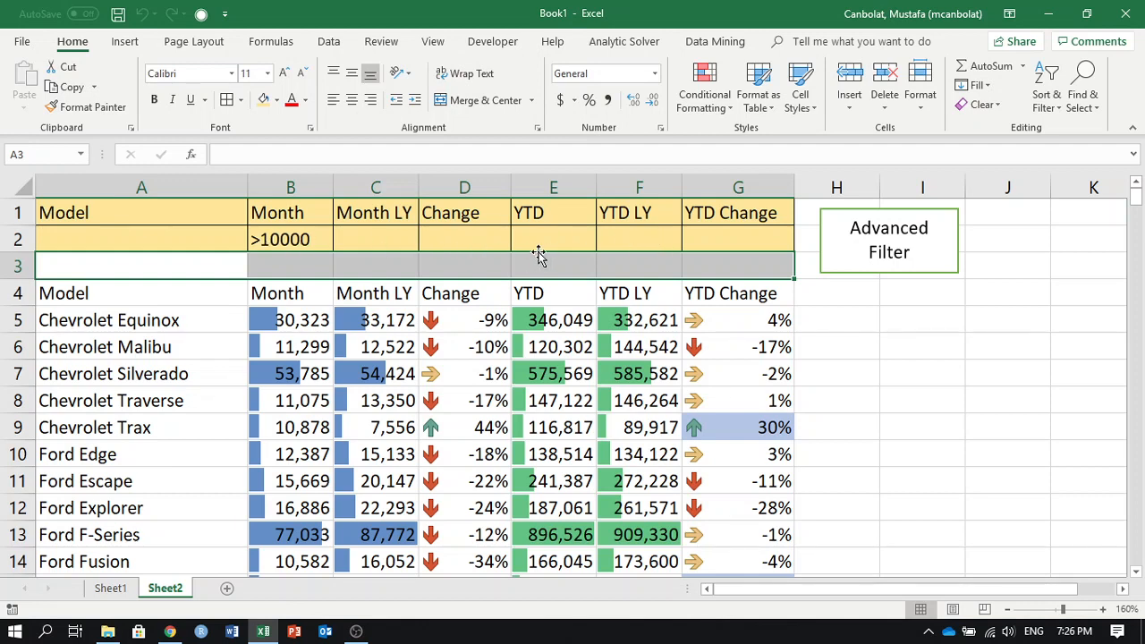
left_click(308, 239)
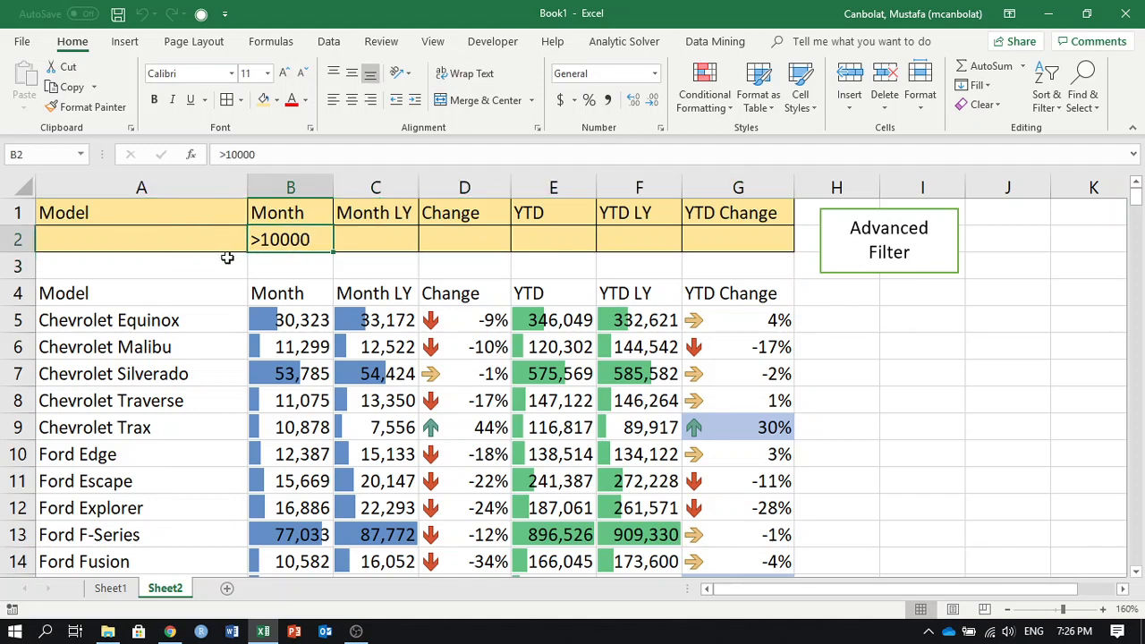
left_click(475, 238)
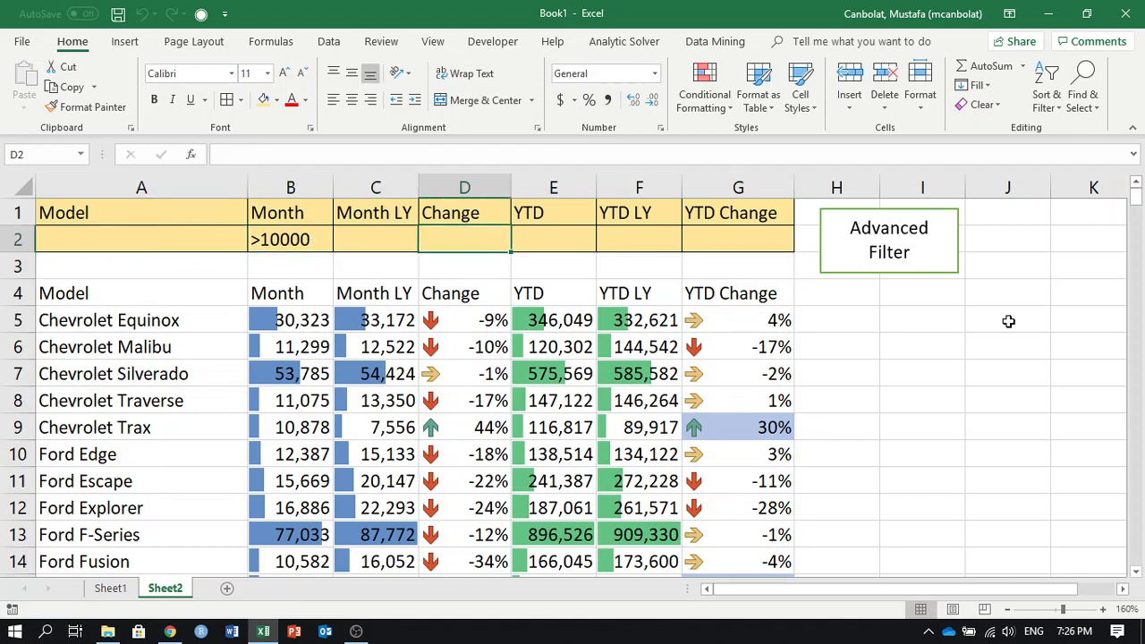
type(">0.2")
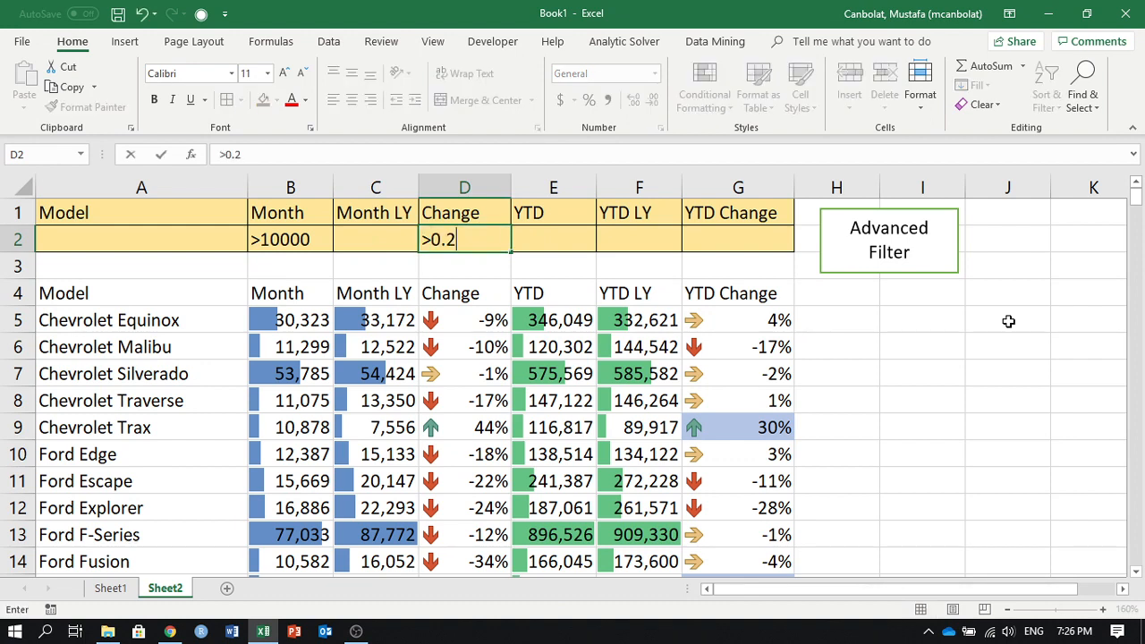
key("Return")
left_click(290, 240)
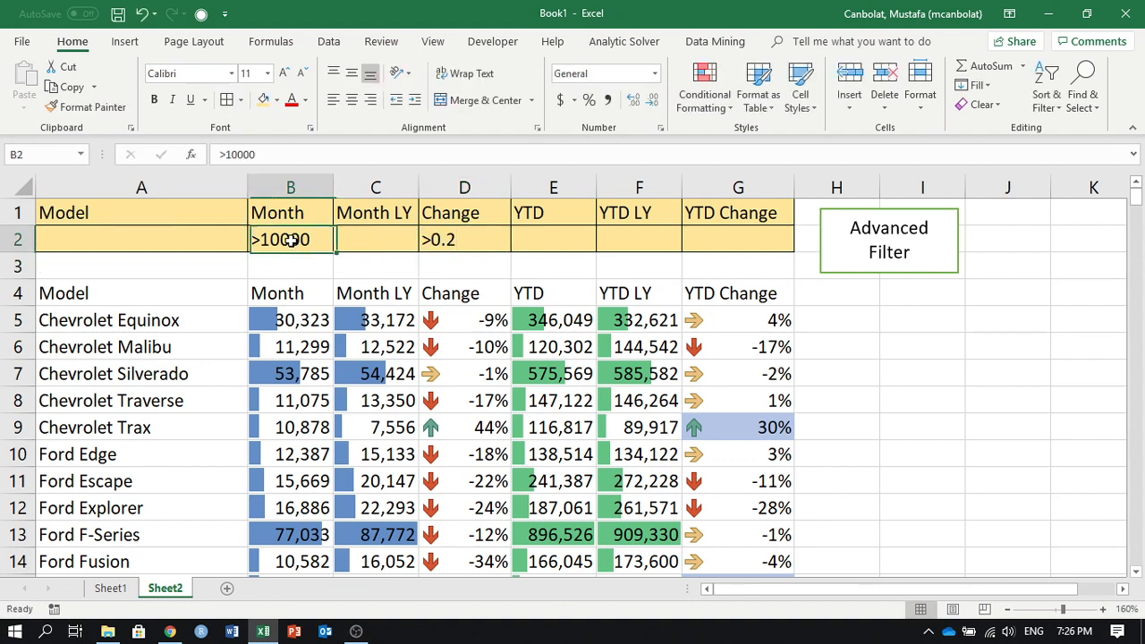
left_click(441, 239)
left_click(892, 253)
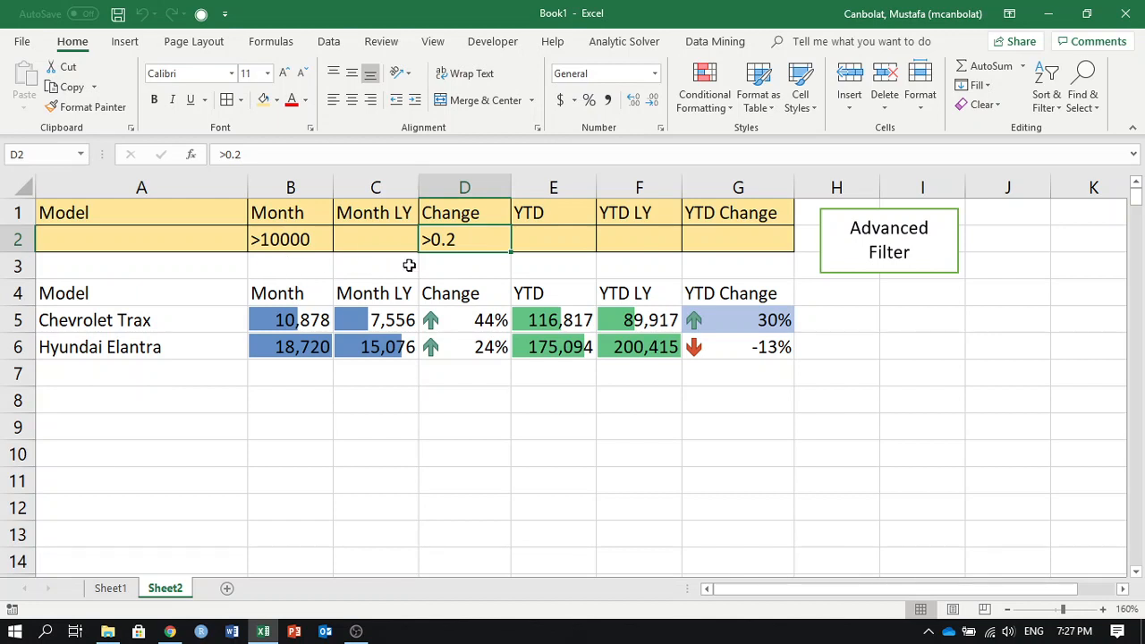
- Duplicate Sheet2 directly after itself and rename the copy Sheet3
left_click(926, 318)
left_click(468, 239)
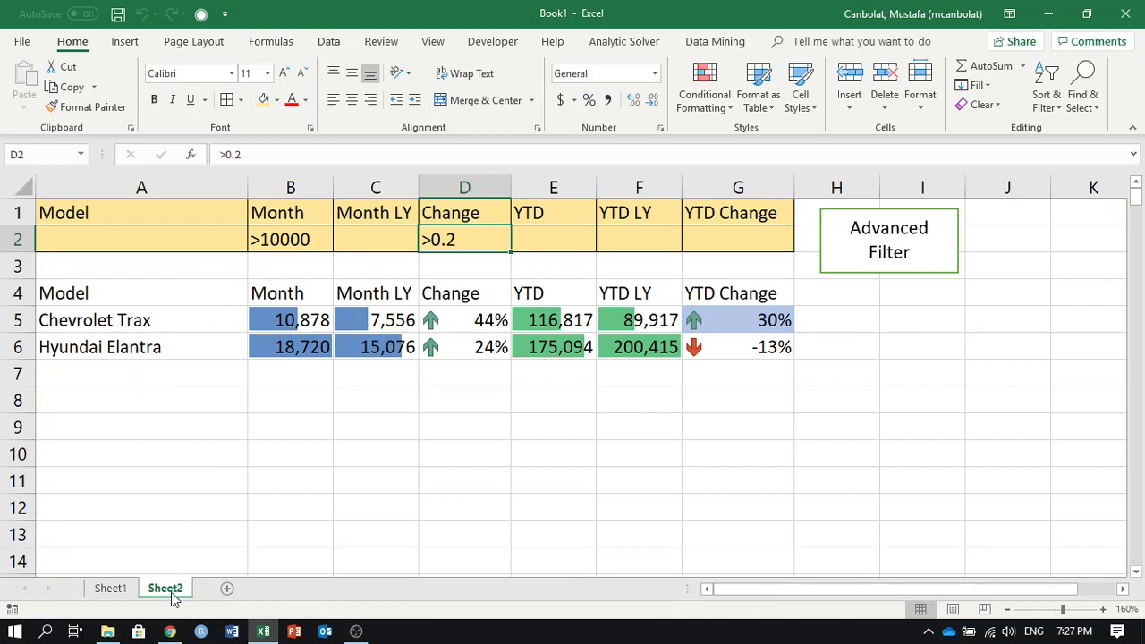
left_click_drag(173, 597, 220, 590)
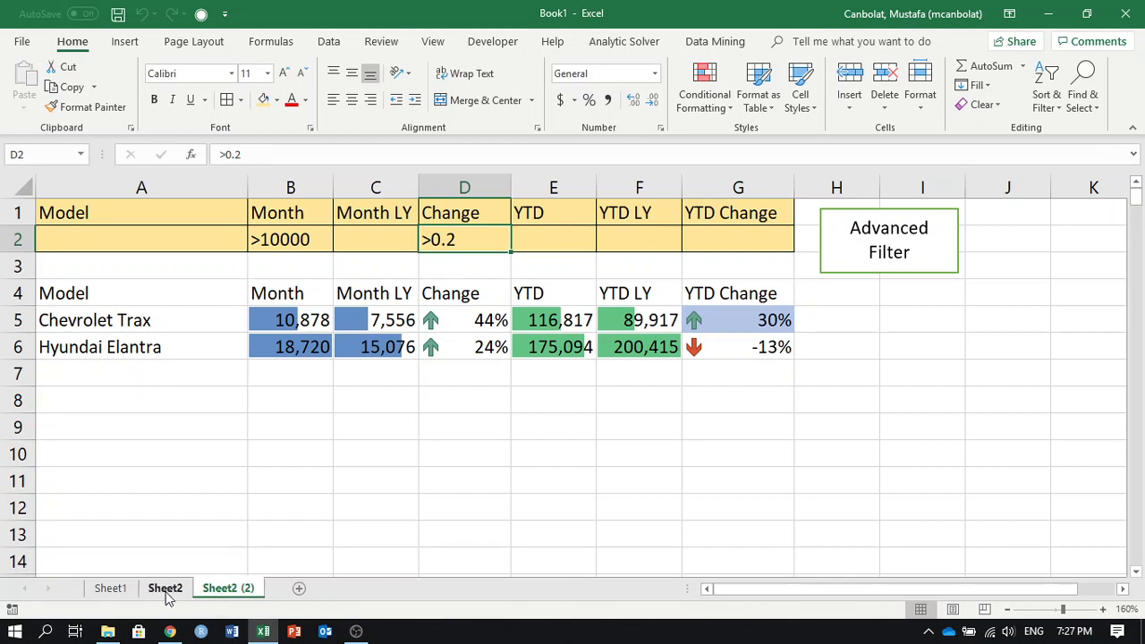
left_click(178, 596)
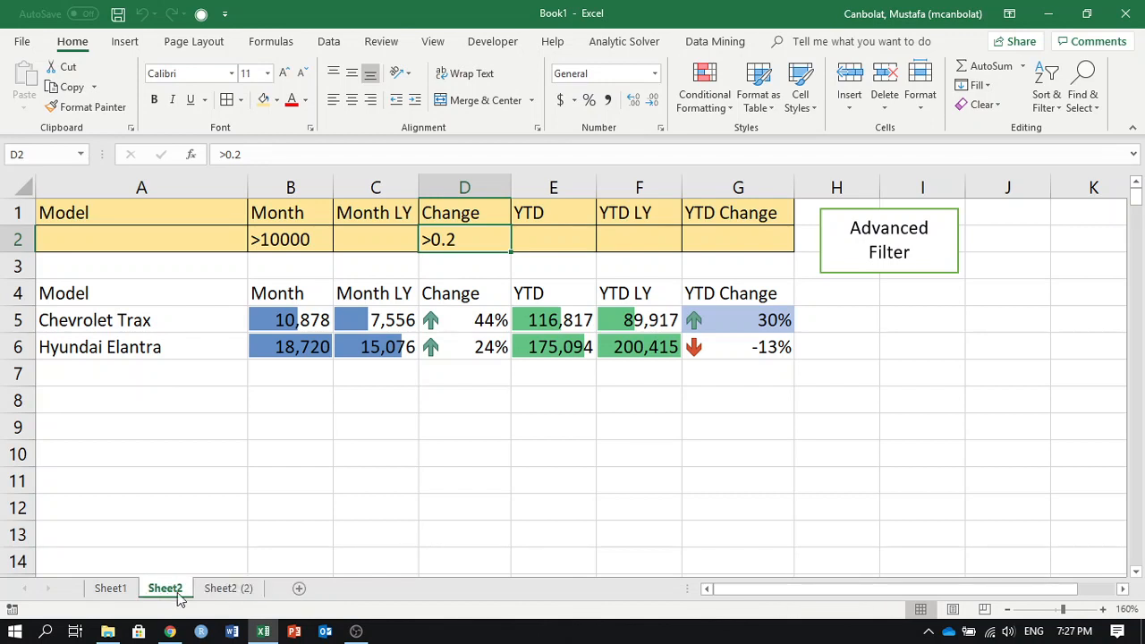
double_click(231, 594)
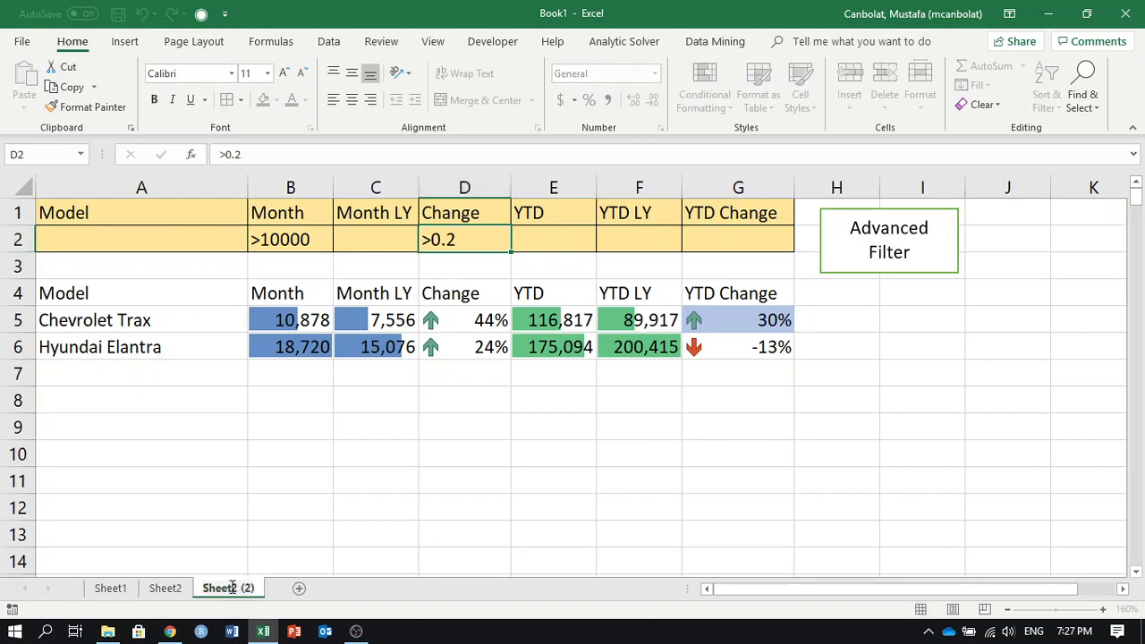
type("Sheet3")
key("Return")
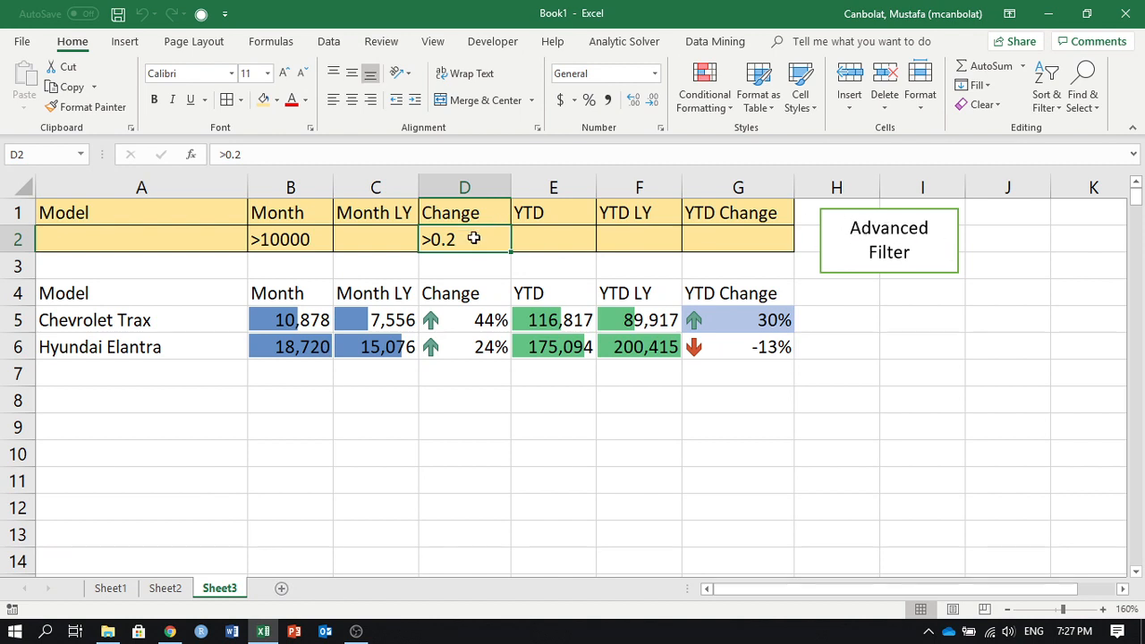
- Clear the criteria in B2:D2 on Sheet3 and run the Advanced Filter macro to list all models
left_click_drag(472, 238, 291, 255)
key("Delete")
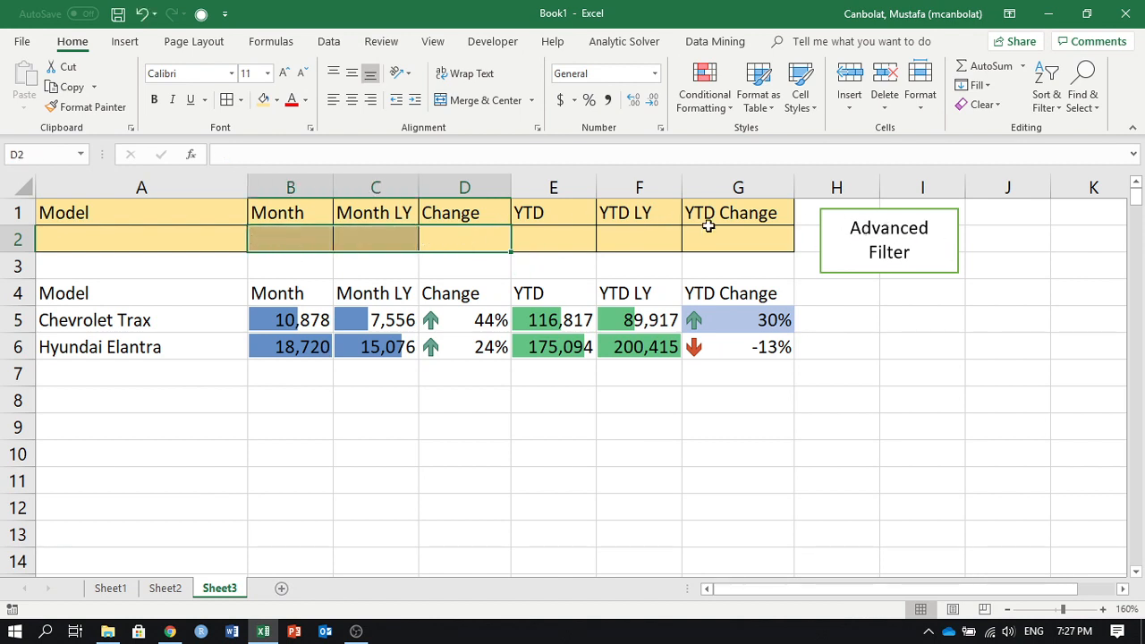
left_click(921, 250)
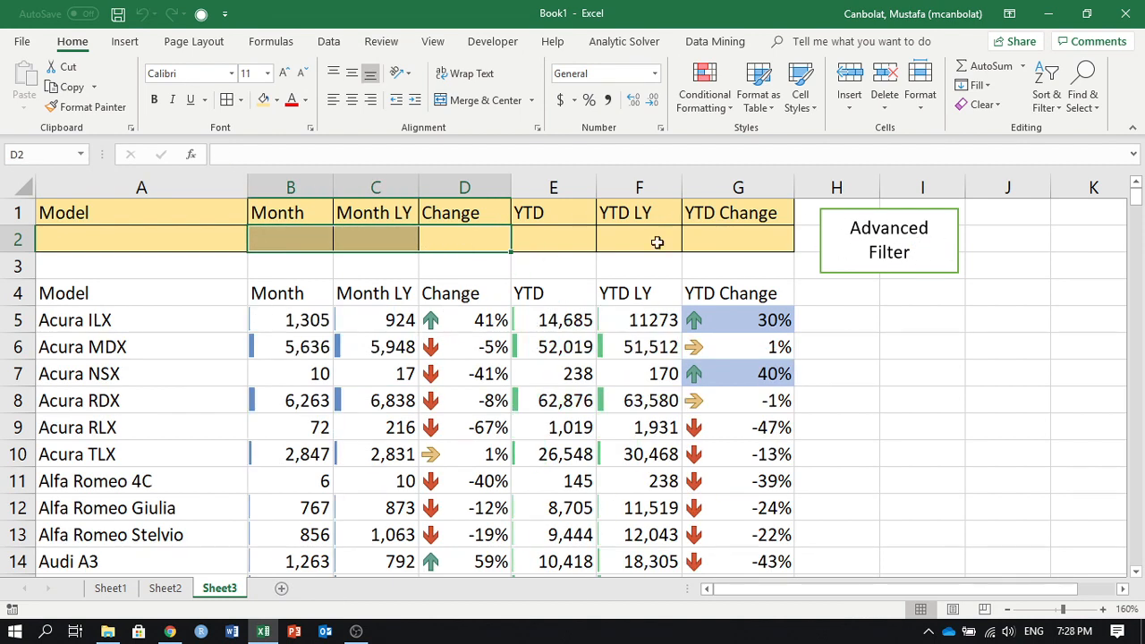
left_click(919, 367)
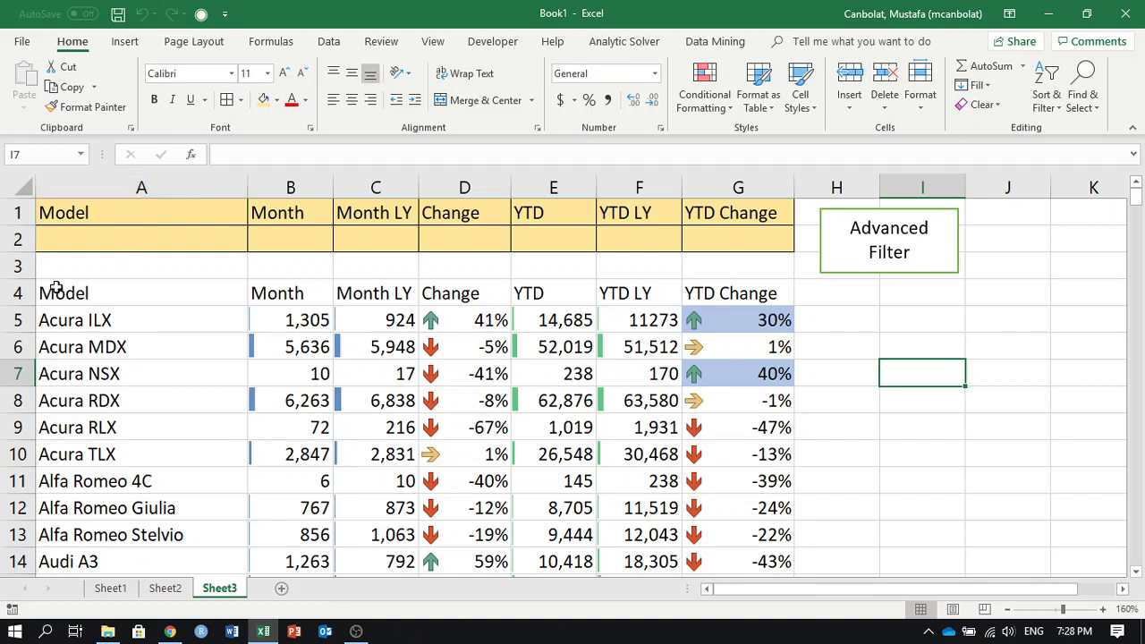
- Insert a new row 3 below the criteria row on Sheet3 and apply all borders to A2:G3
right_click(25, 266)
left_click(76, 382)
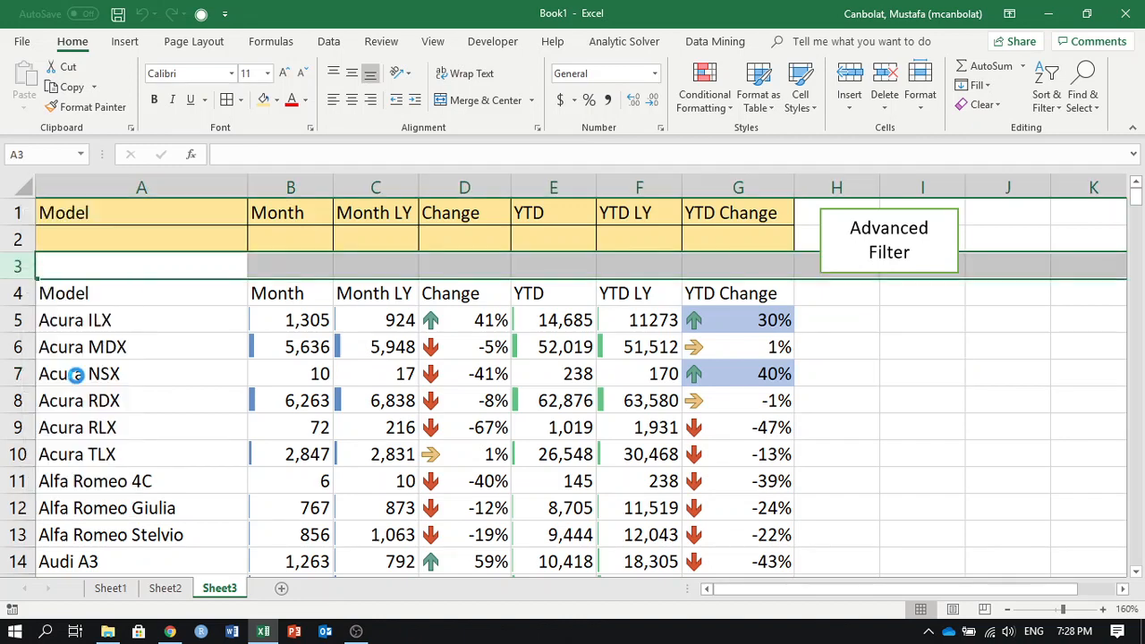
left_click(848, 372)
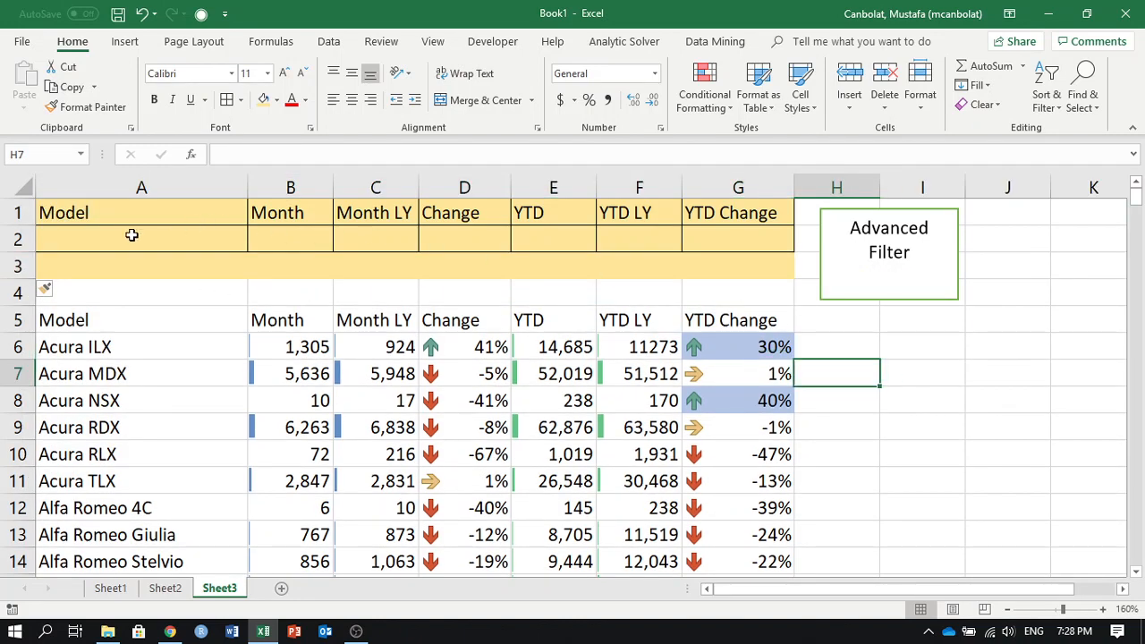
left_click_drag(132, 235, 721, 256)
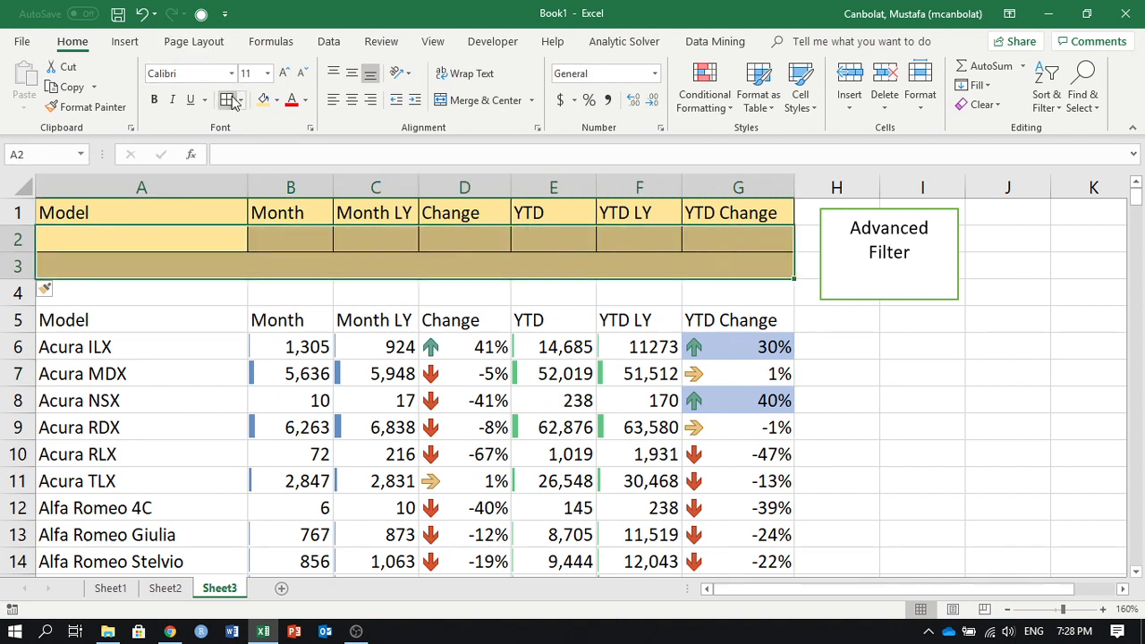
left_click(954, 355)
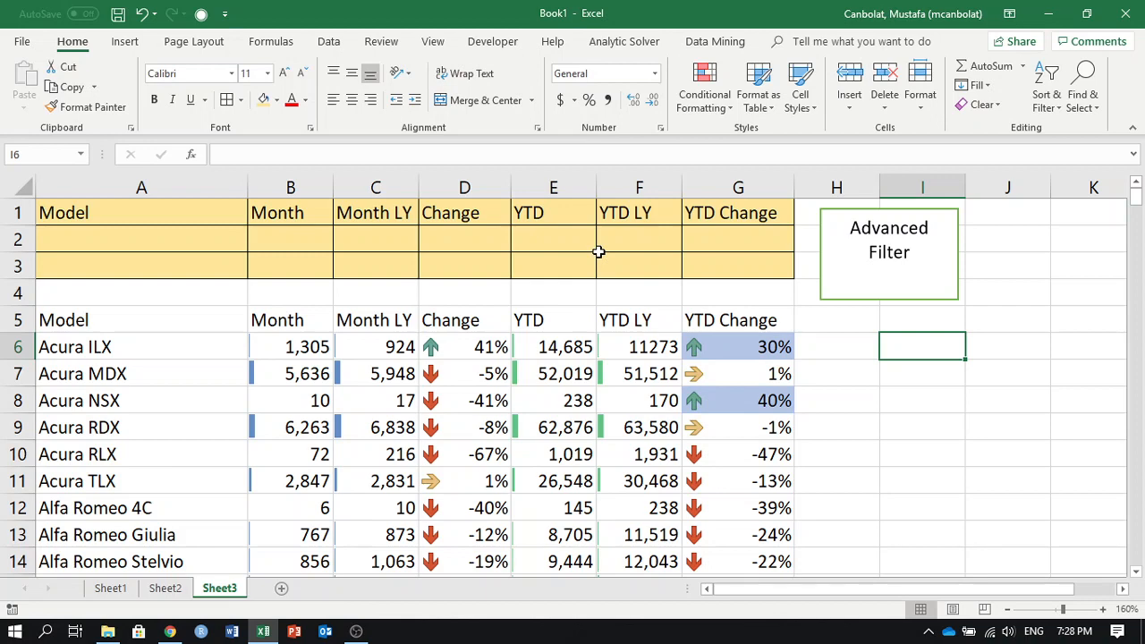
- On Sheet3, enter >10000 as the Month criterion in B2 and >0.2 as the Change criterion in D3
left_click(308, 237)
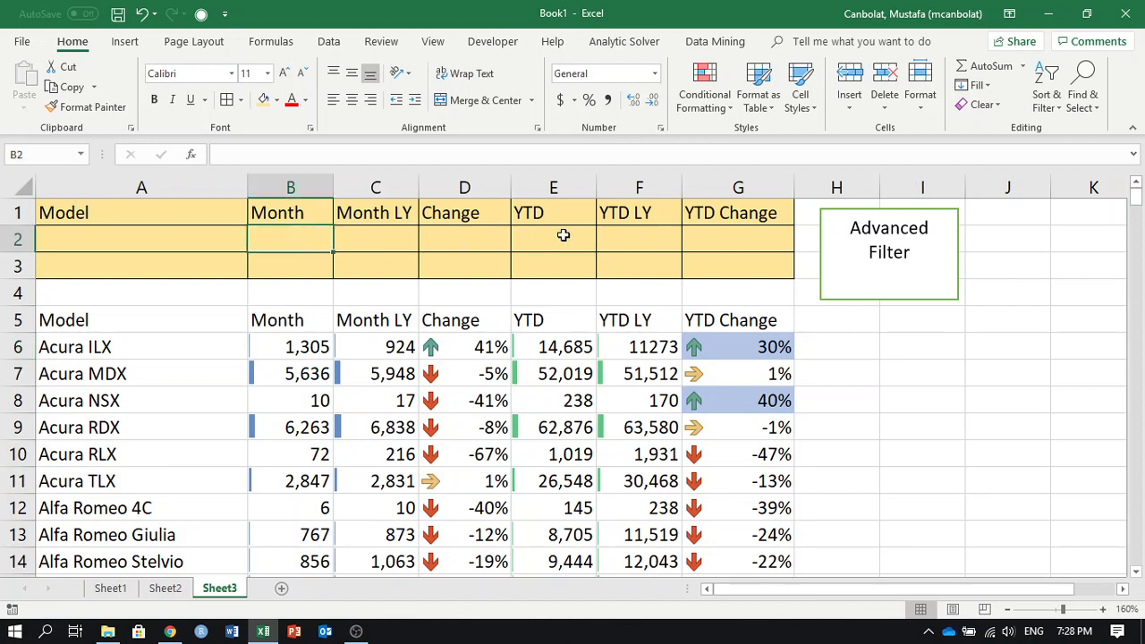
type(">1000")
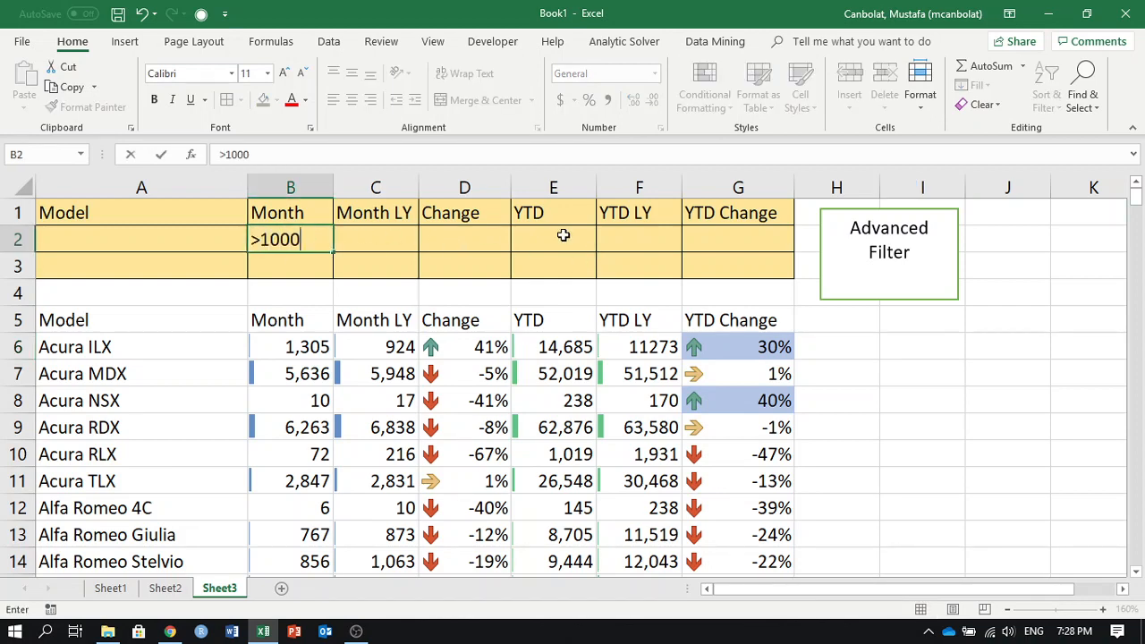
type("0")
key("Return")
key("Right")
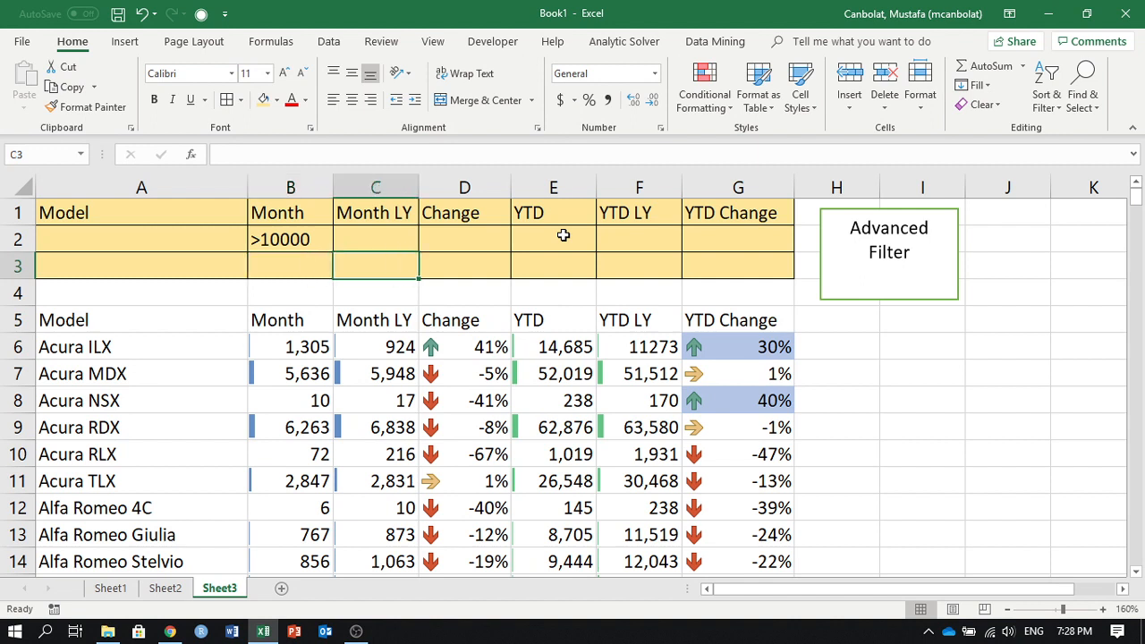
key("Right")
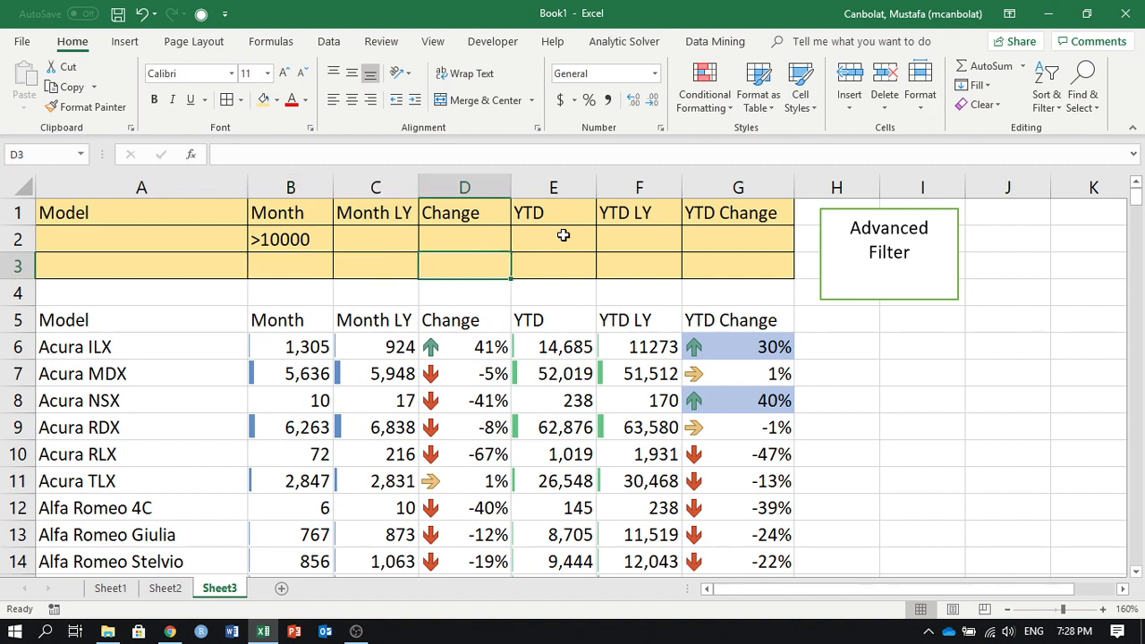
type(">0.2")
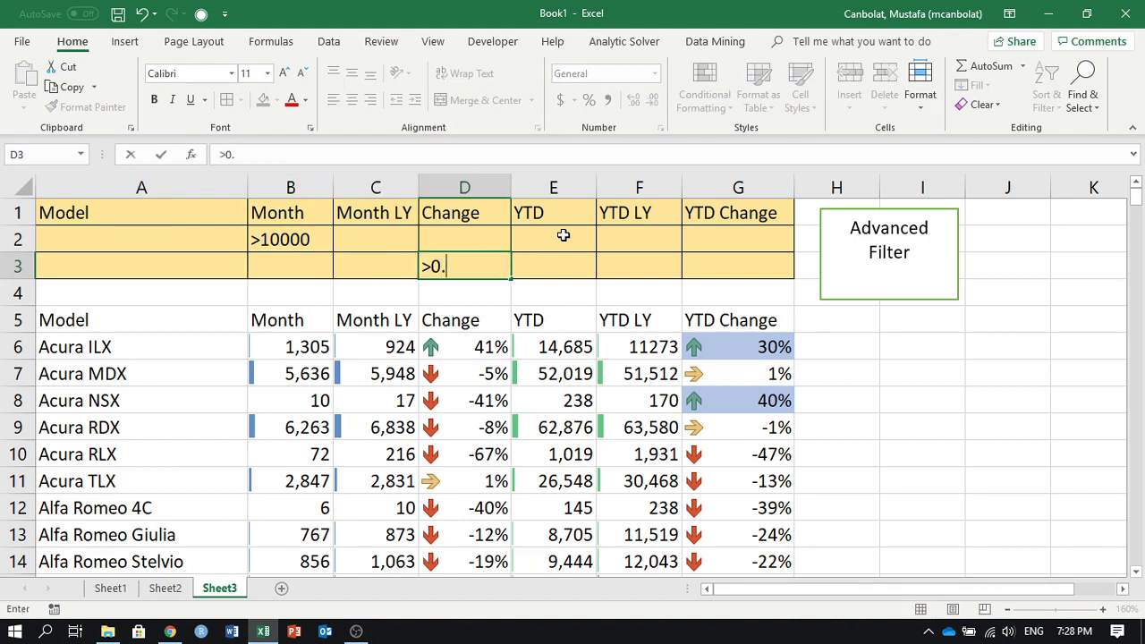
key("Return")
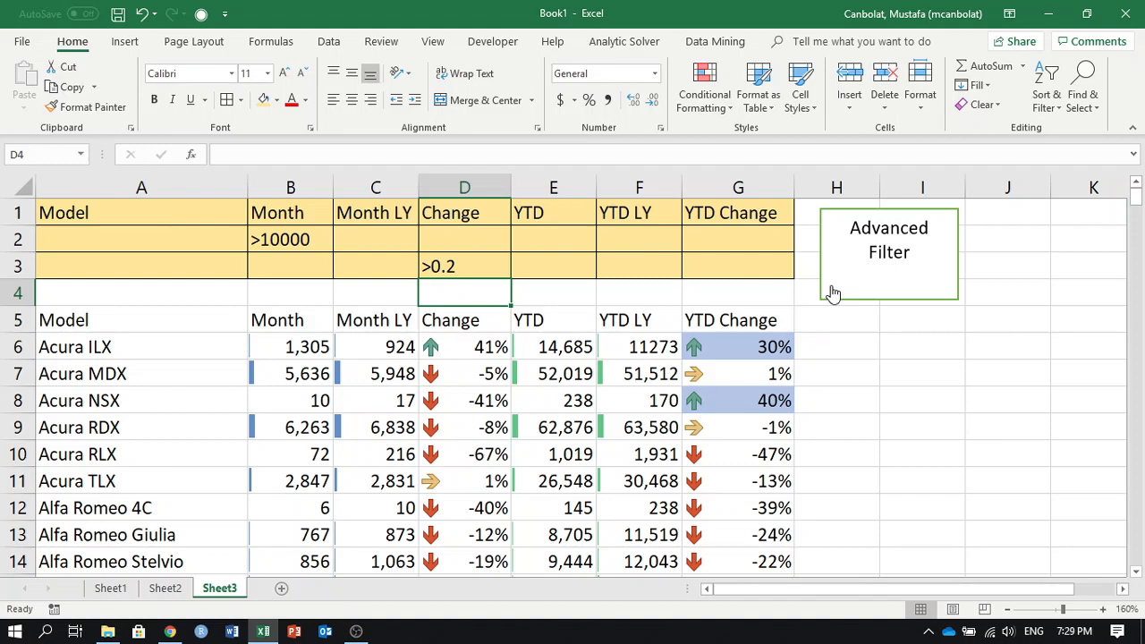
- Name the criteria range A1:G3 on Sheet3 filter2
left_click_drag(117, 222, 726, 266)
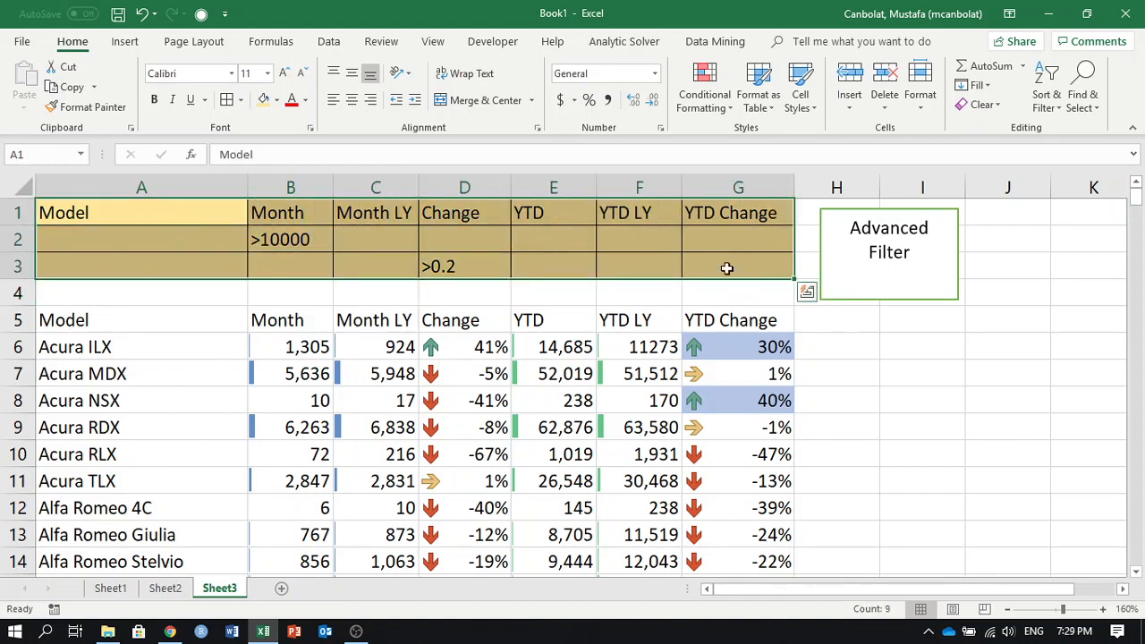
left_click(54, 153)
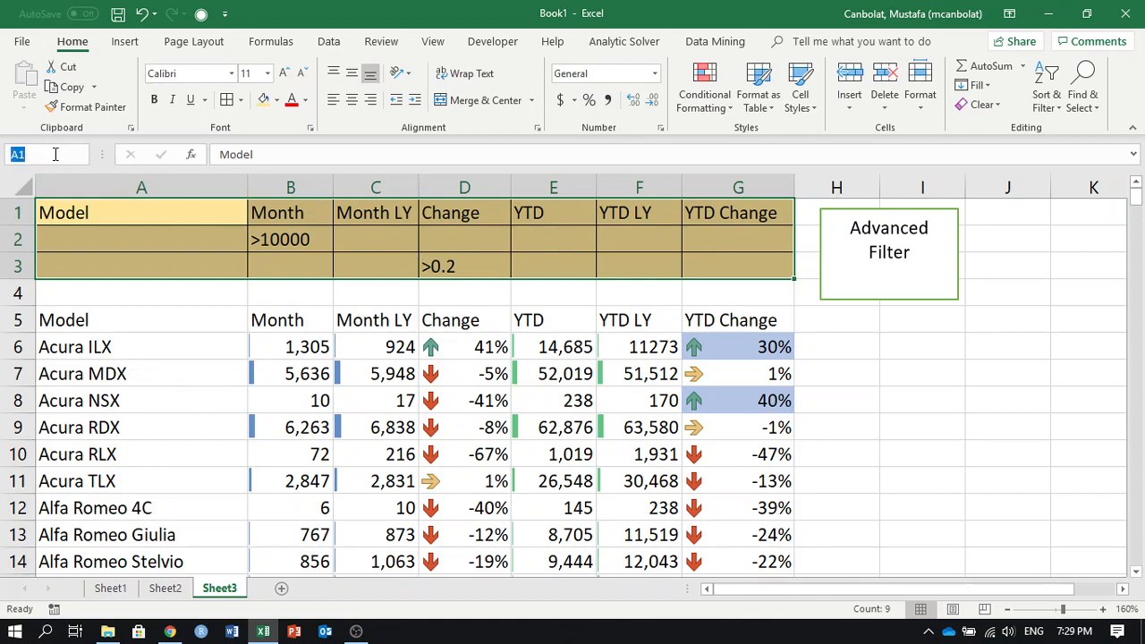
type("filter2")
key("Return")
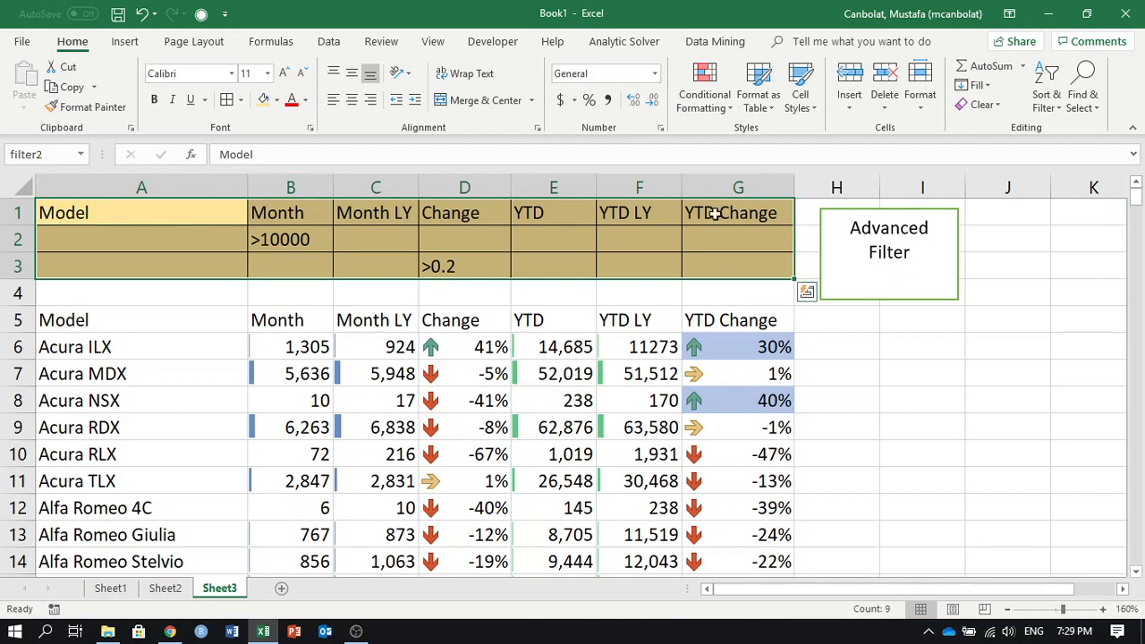
left_click(930, 376)
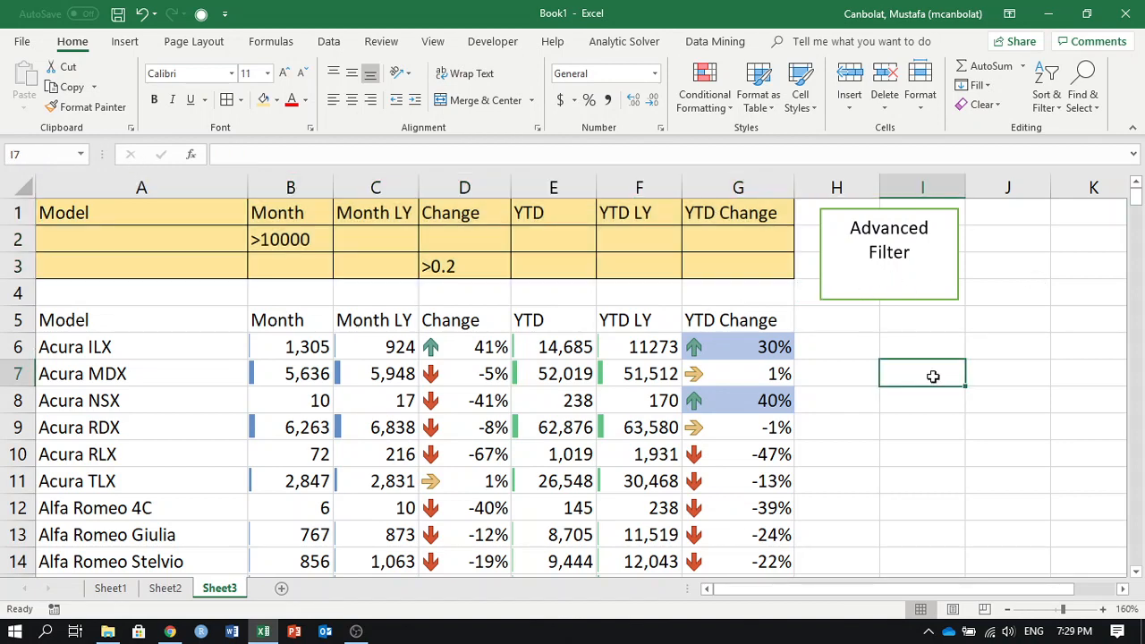
- Open the carfilter1 macro's code for editing and paste a copy of the whole procedure below it
left_click(495, 41)
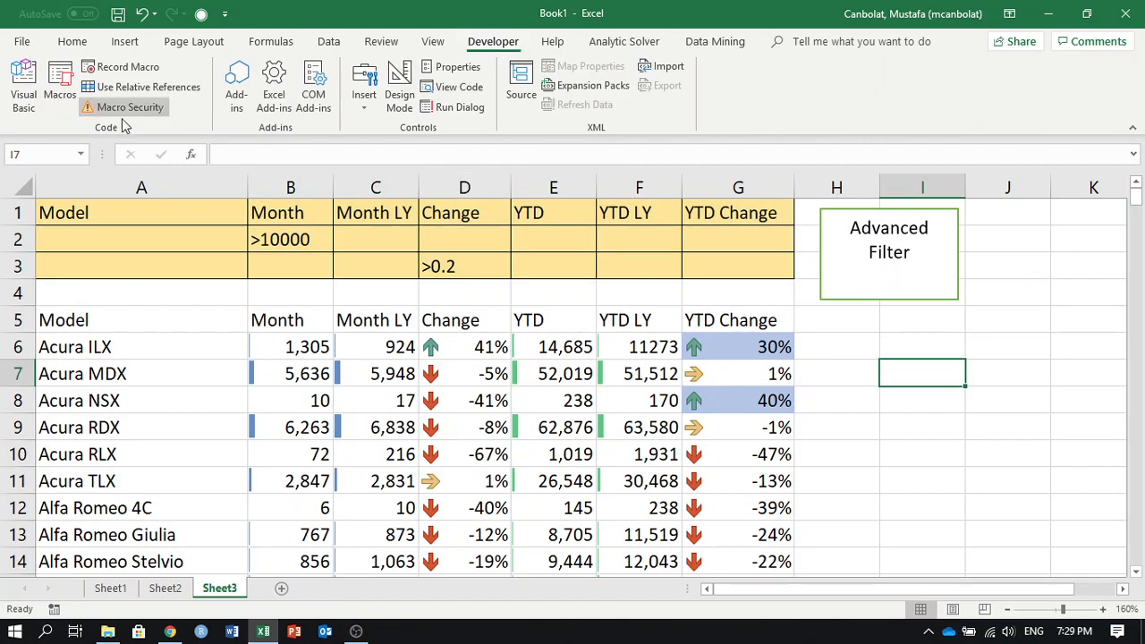
left_click(60, 89)
left_click(769, 113)
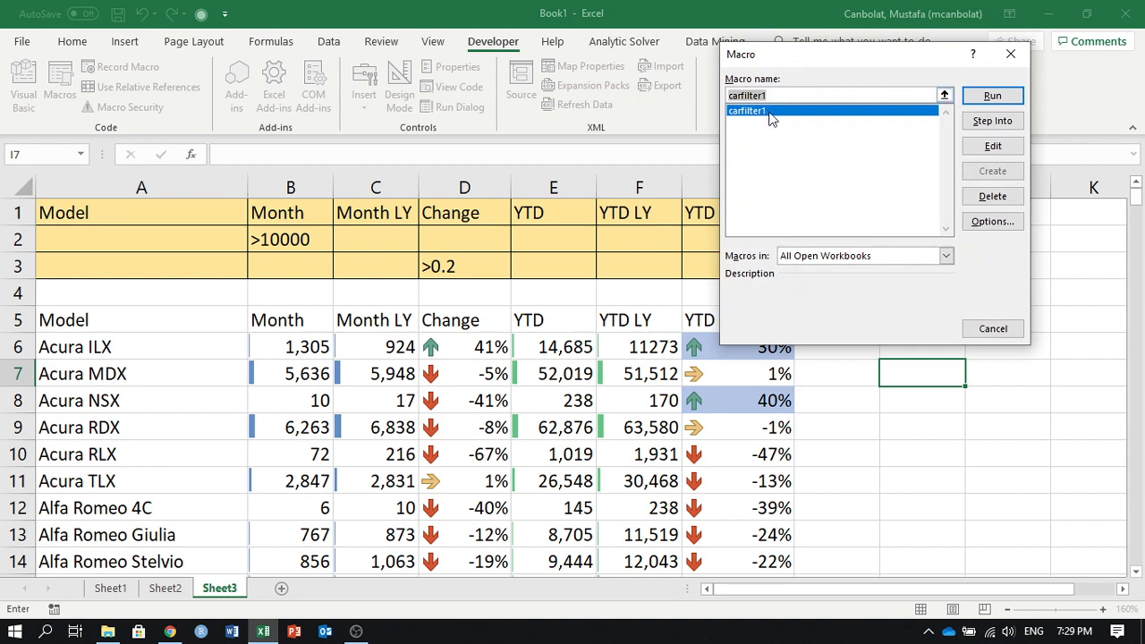
left_click(992, 146)
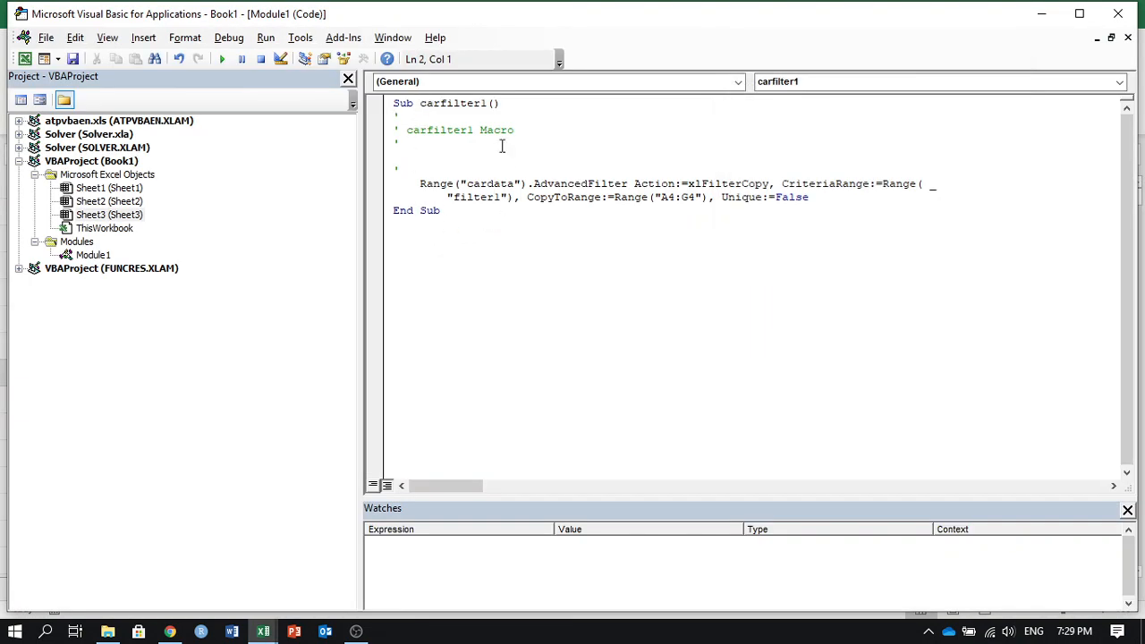
left_click_drag(443, 212, 360, 106)
key("ctrl+c")
left_click(461, 268)
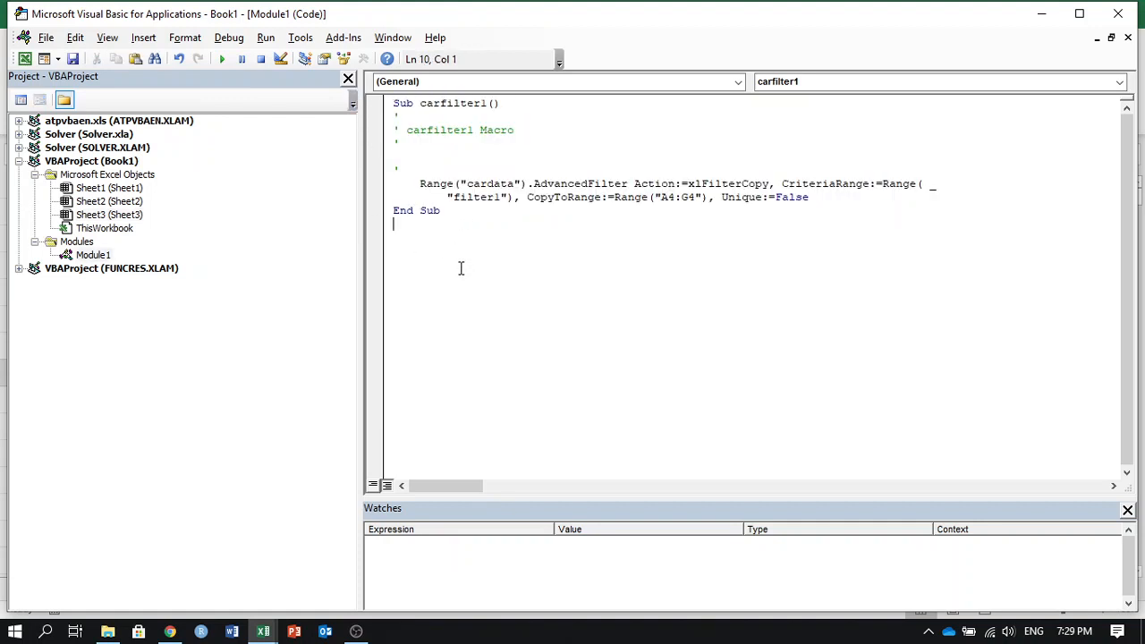
key("Return")
key("ctrl+v")
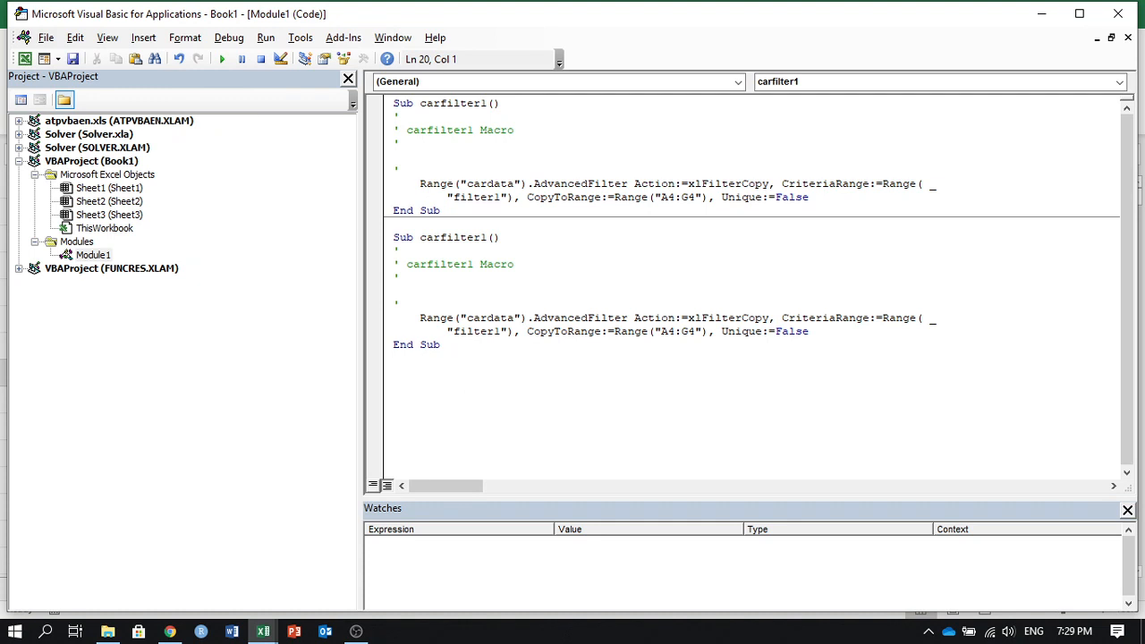
- Rename the copied procedure carfilter2 and change its criteria range to "filter2"
left_click(486, 236)
left_click_drag(480, 237, 485, 236)
type("2")
key("Delete")
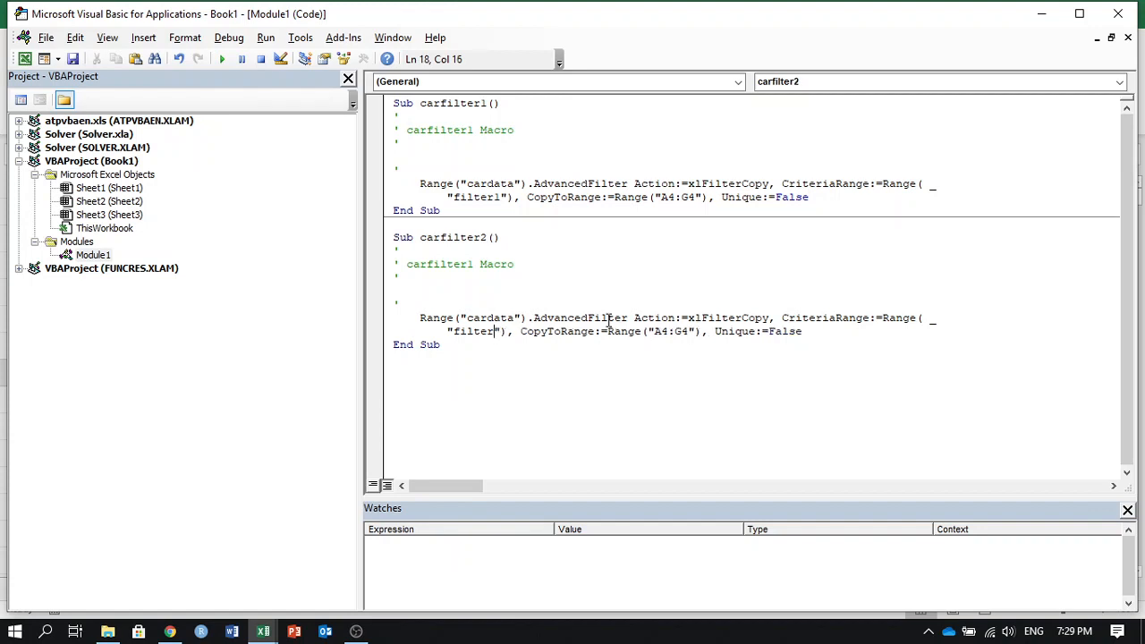
type("2")
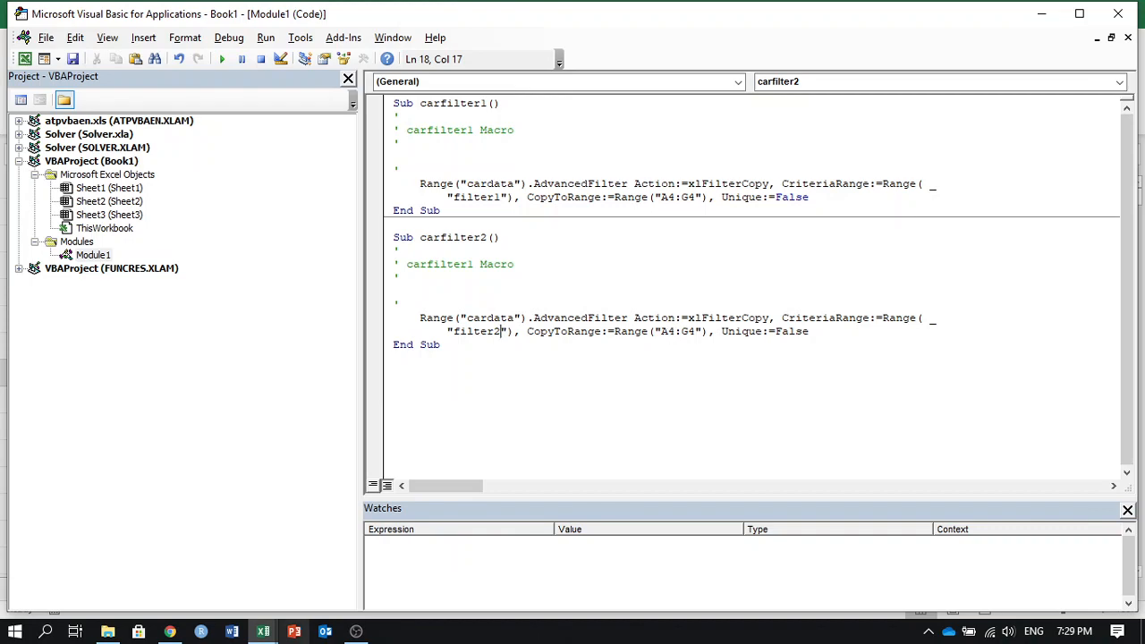
- Set the CopyToRange in carfilter2 to A5:G5 to match Sheet3's header row, and close the code editor
mouse_move(263, 632)
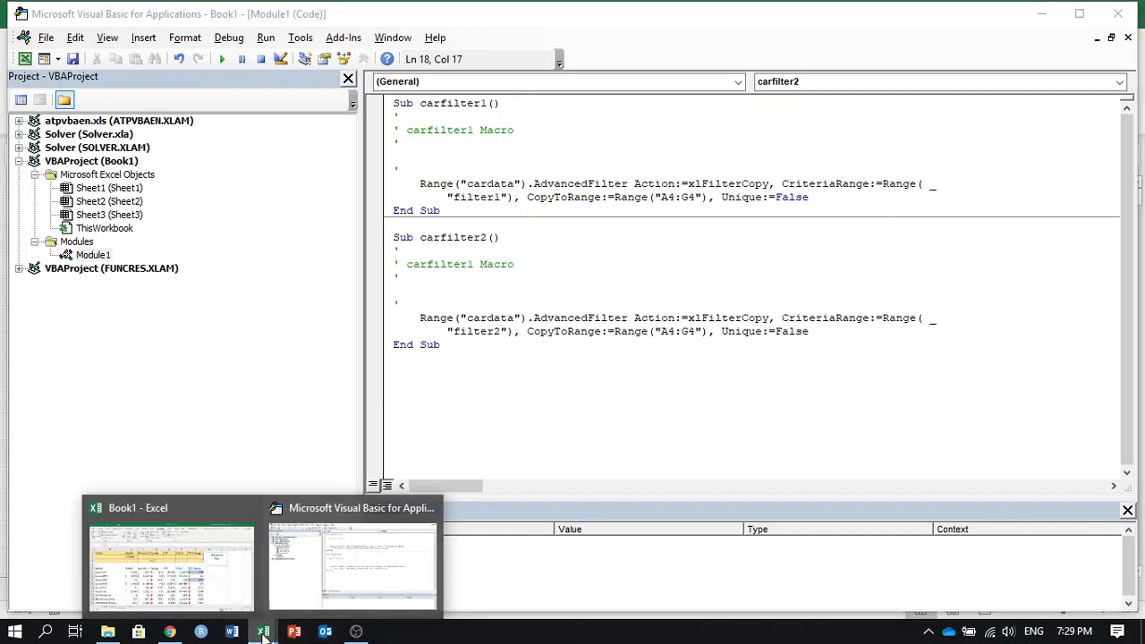
left_click(203, 592)
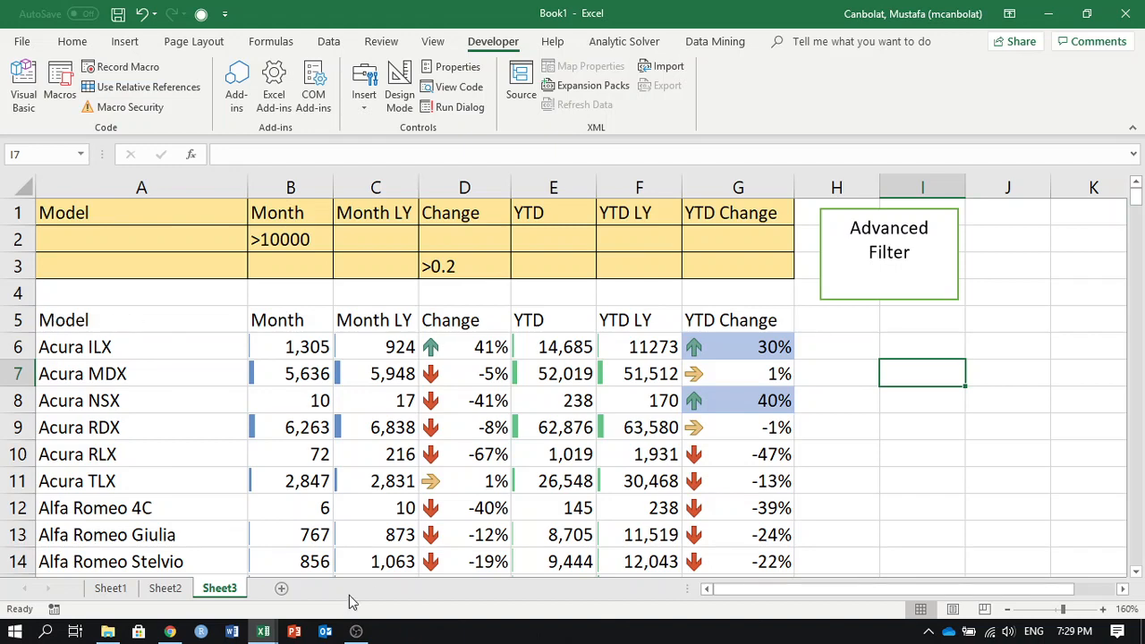
mouse_move(262, 631)
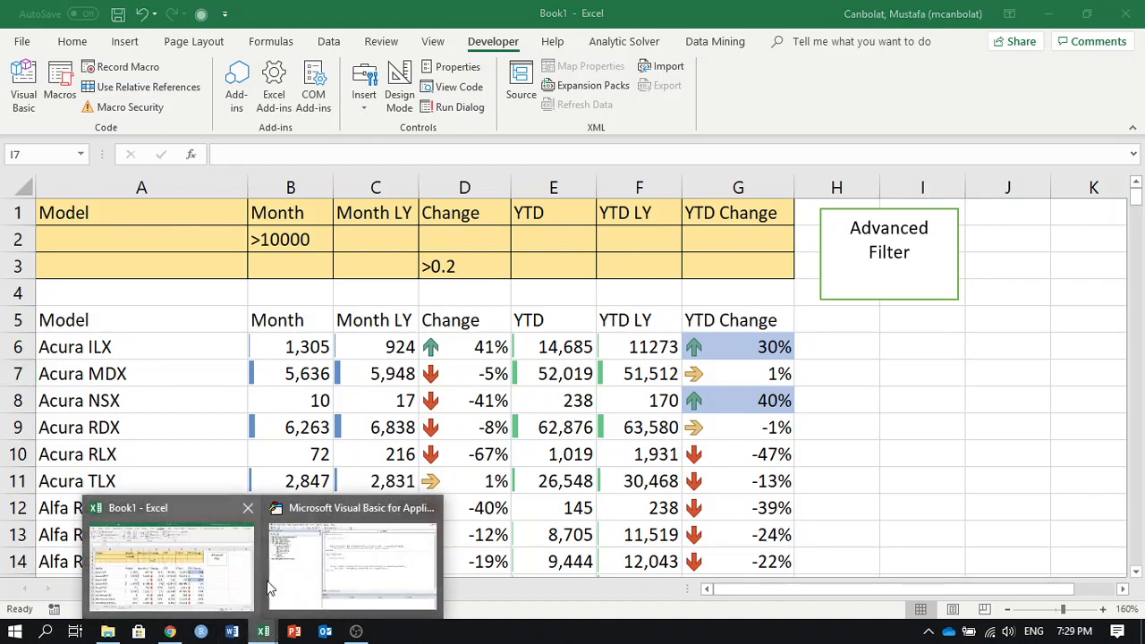
left_click(343, 562)
left_click(677, 332)
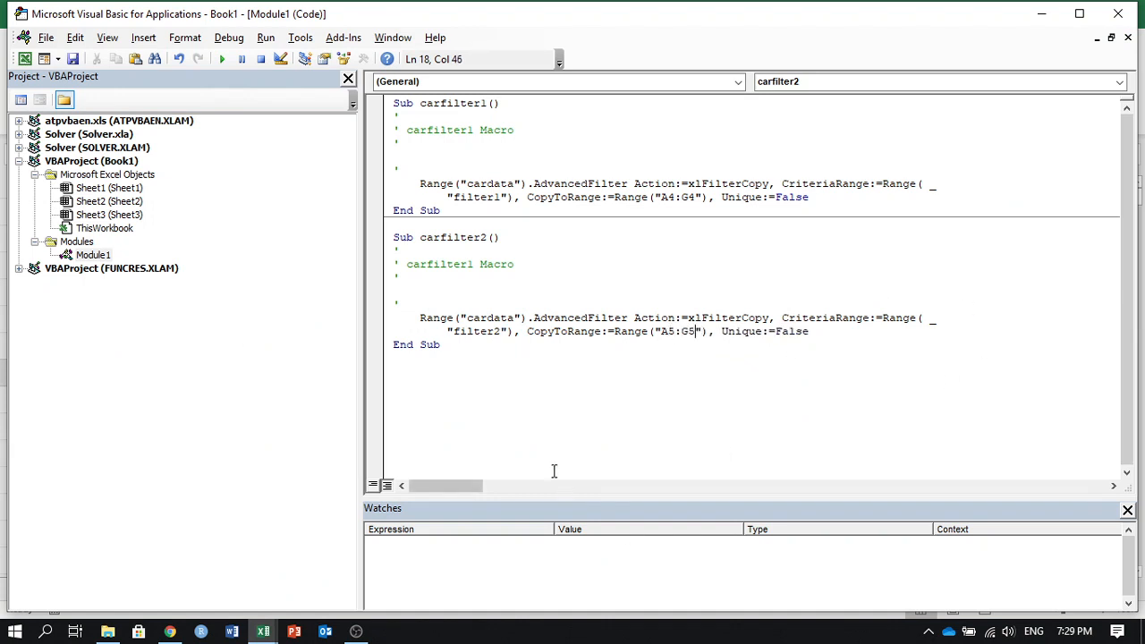
left_click(495, 400)
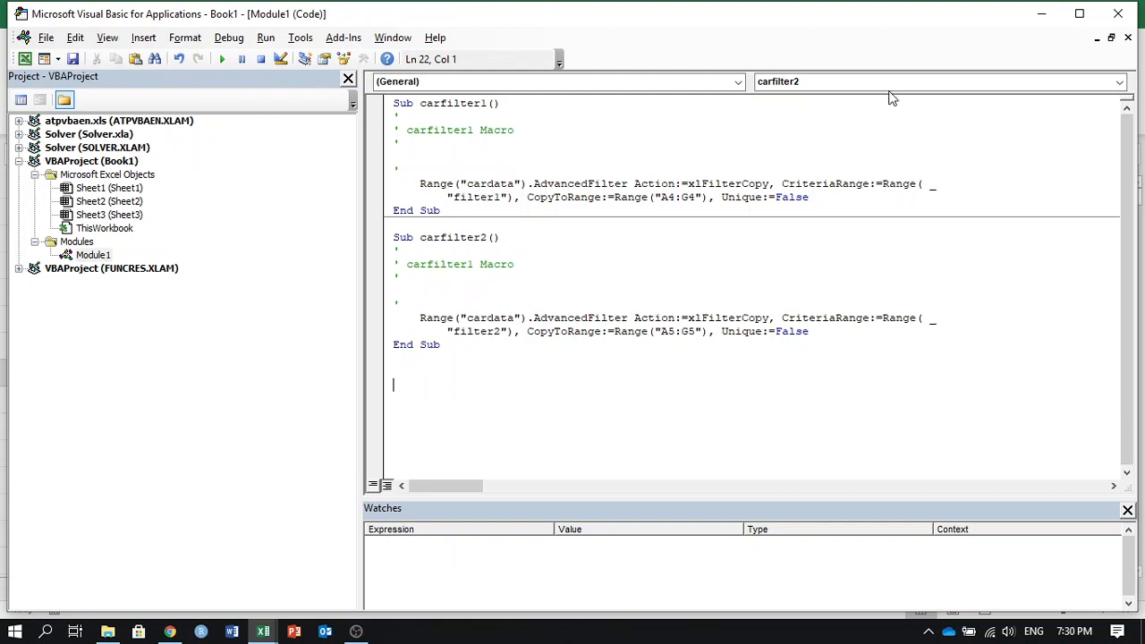
left_click(1118, 13)
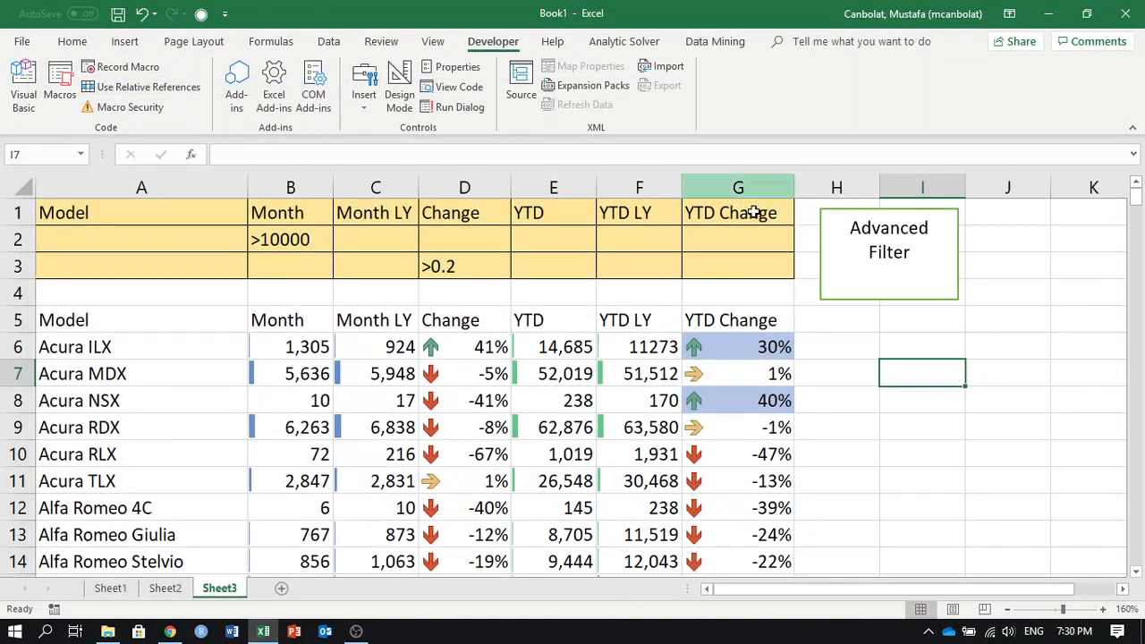
- Shorten the Advanced Filter rectangle on Sheet3 to end within row 3 and assign the carfilter2 macro to it
right_click(902, 282)
left_click(888, 297)
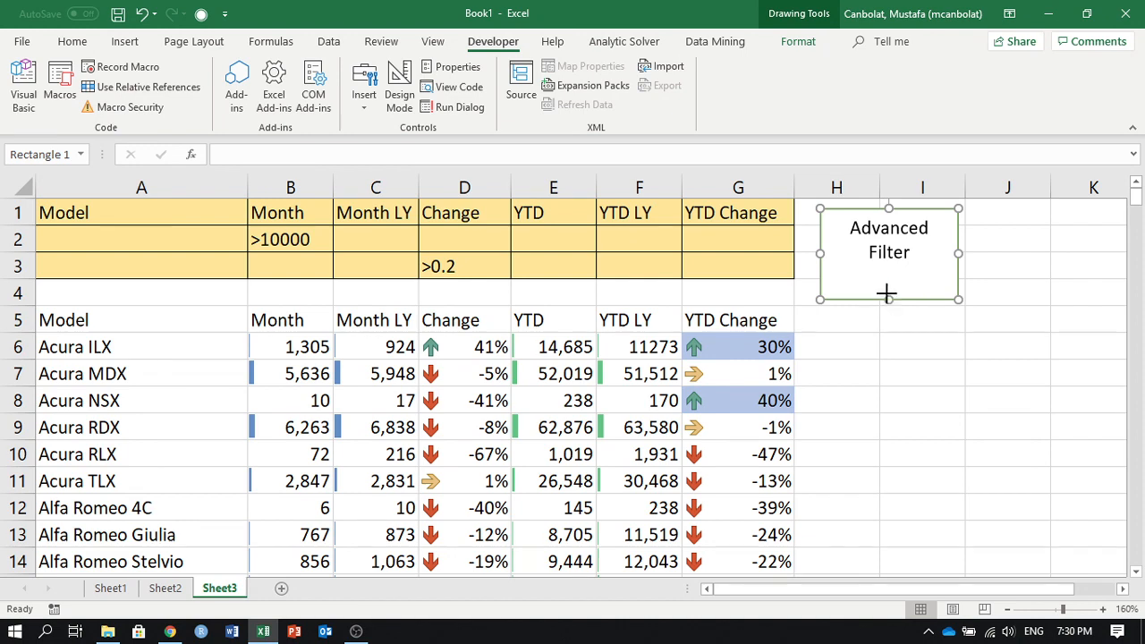
left_click_drag(888, 298, 887, 272)
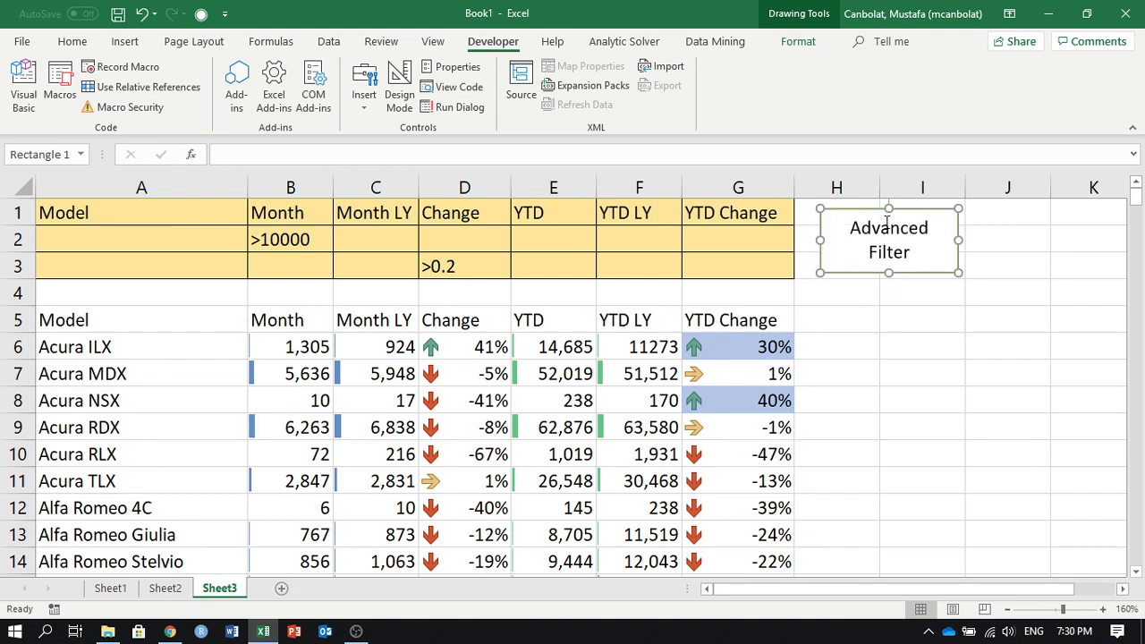
right_click(874, 213)
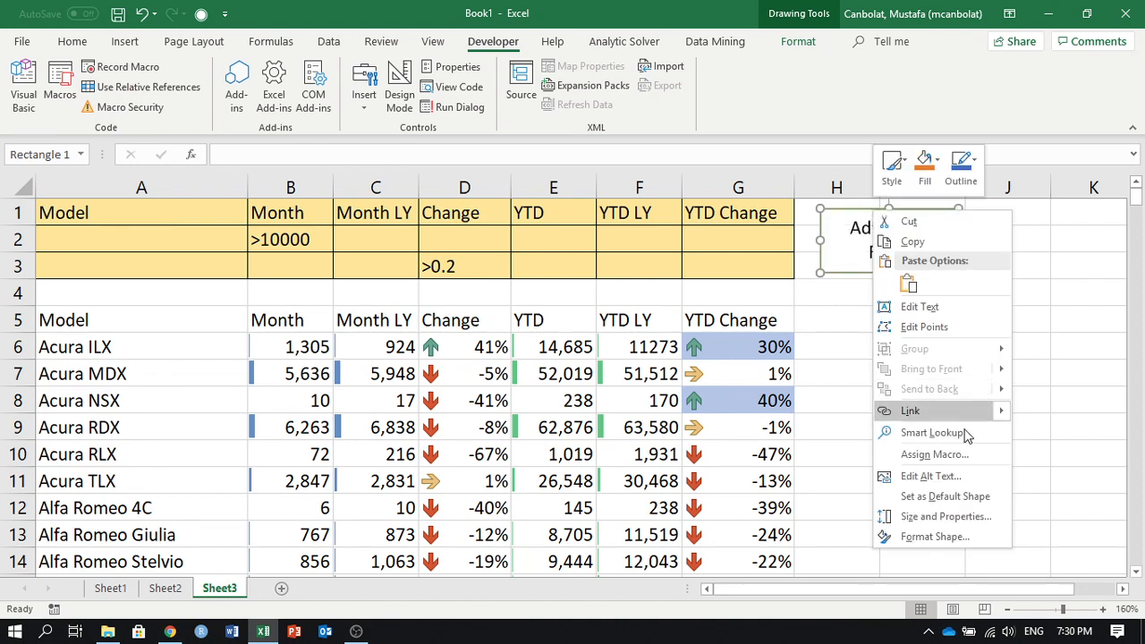
left_click(934, 454)
left_click(830, 367)
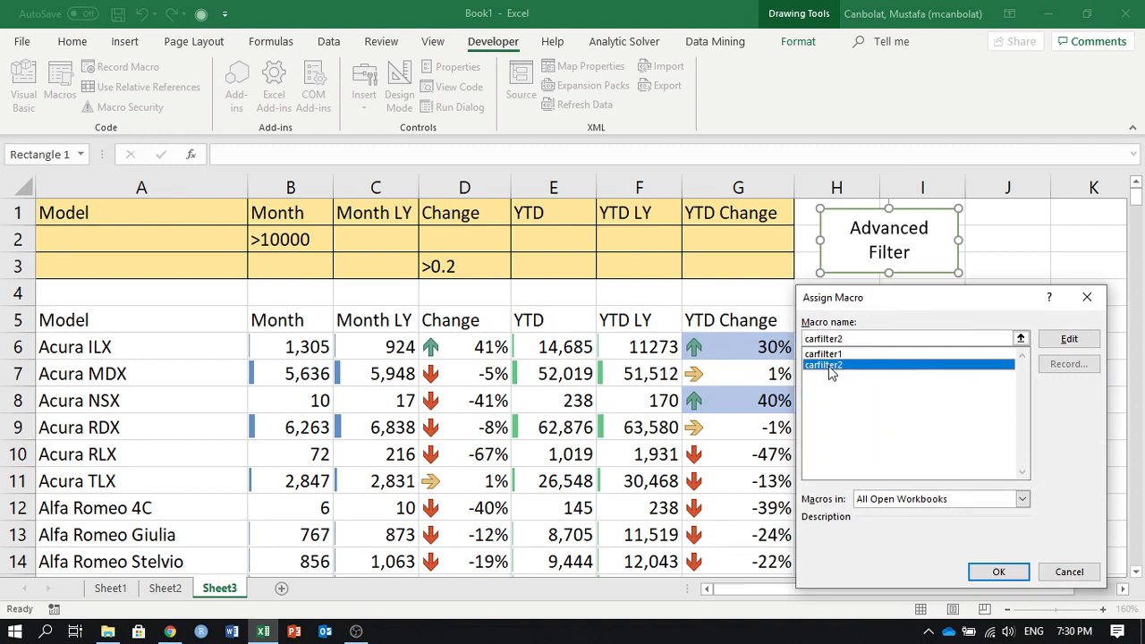
left_click(997, 572)
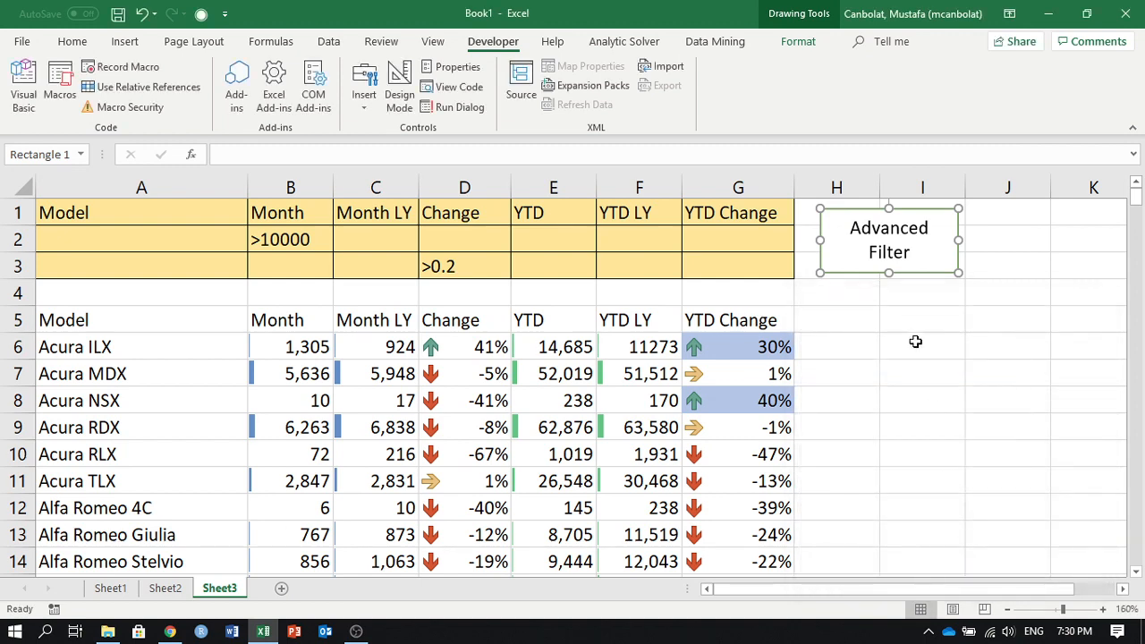
left_click(915, 341)
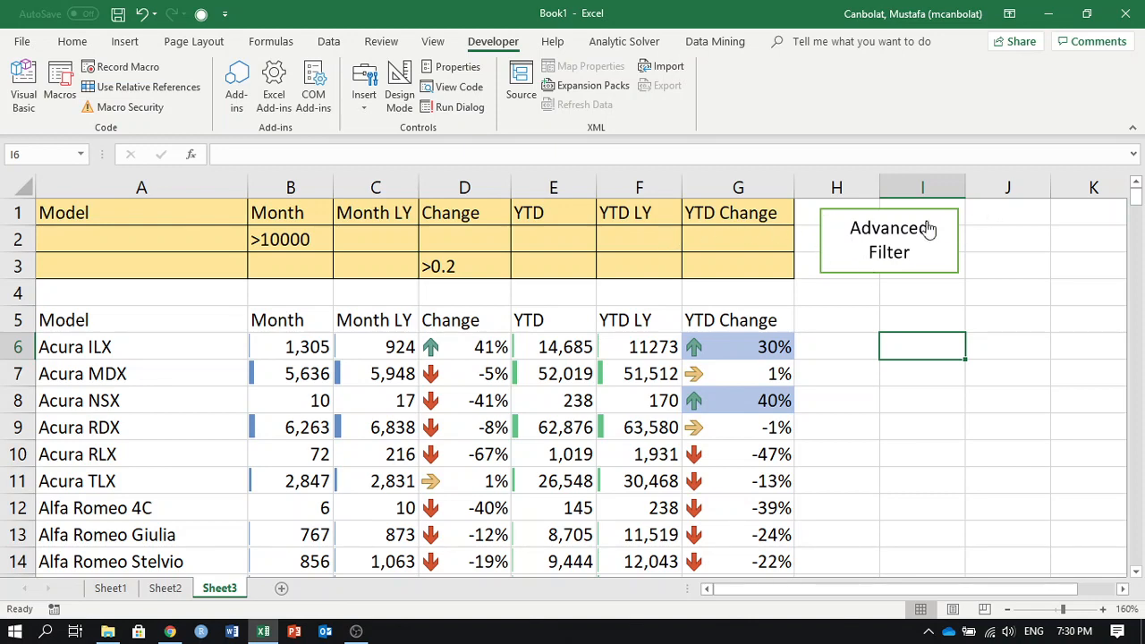
- Run the carfilter2 macro on Sheet3 and check the extracted models' Month and Change values against the two criteria rows, including Chevrolet Equinox
left_click(869, 249)
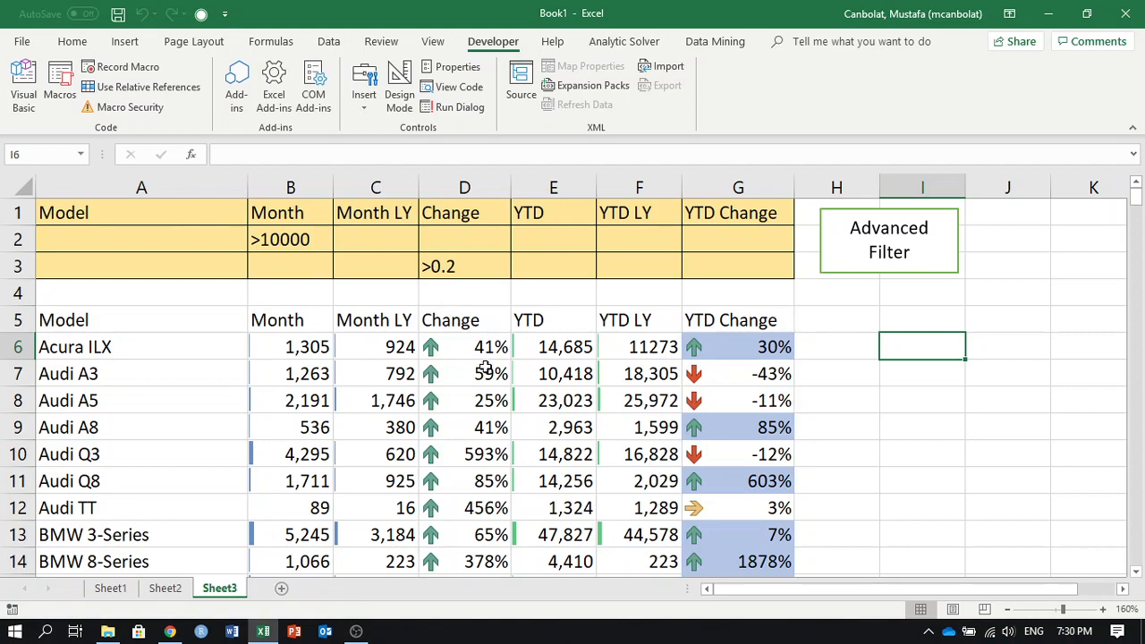
scroll(474, 353, "down", 2)
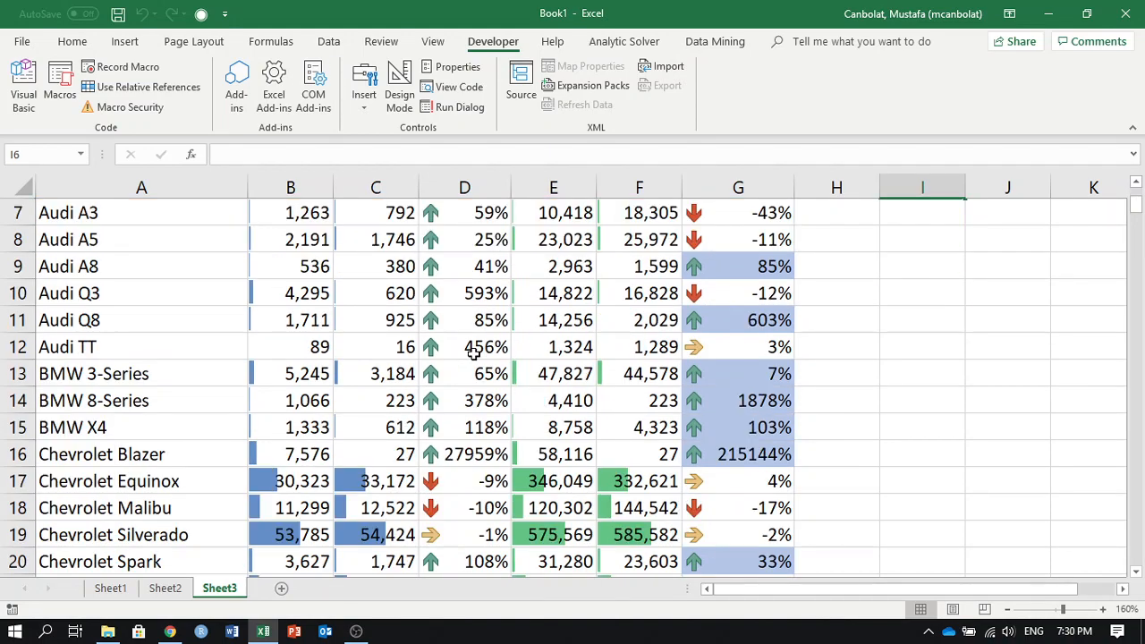
scroll(469, 324, "up", 2)
scroll(465, 322, "down", 6)
scroll(459, 309, "up", 1)
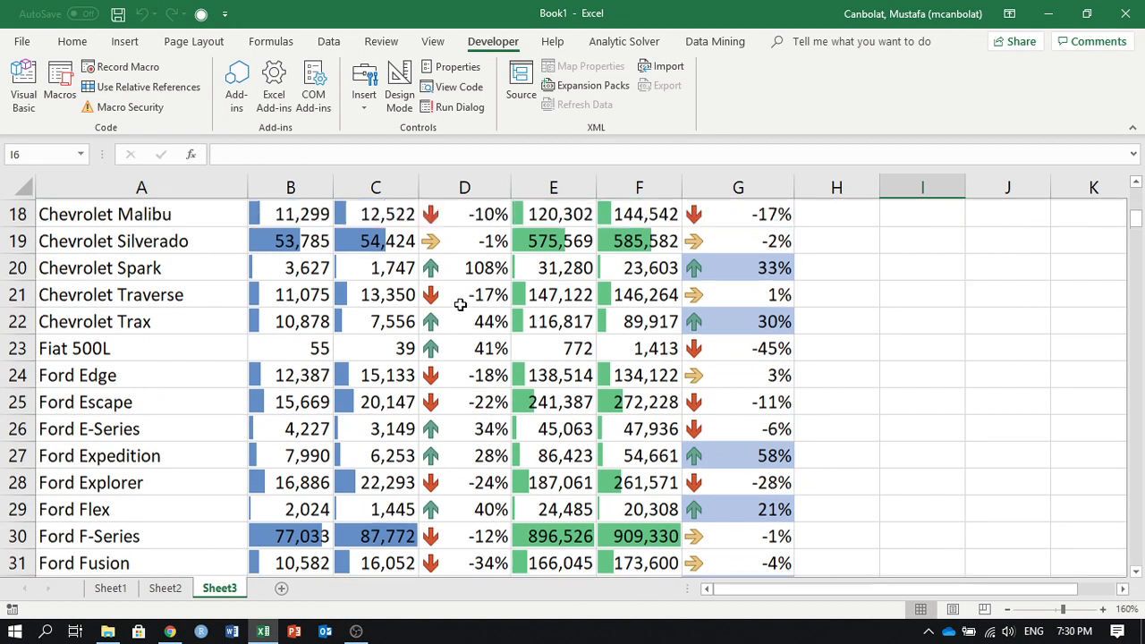
scroll(460, 304, "up", 6)
scroll(473, 344, "down", 4)
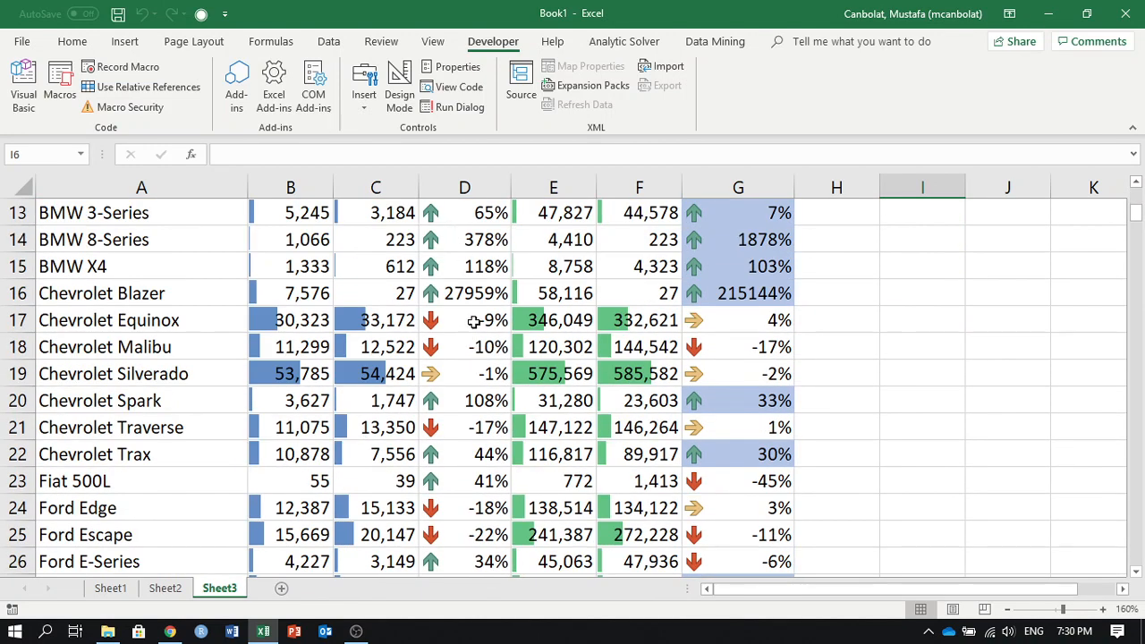
left_click(471, 321)
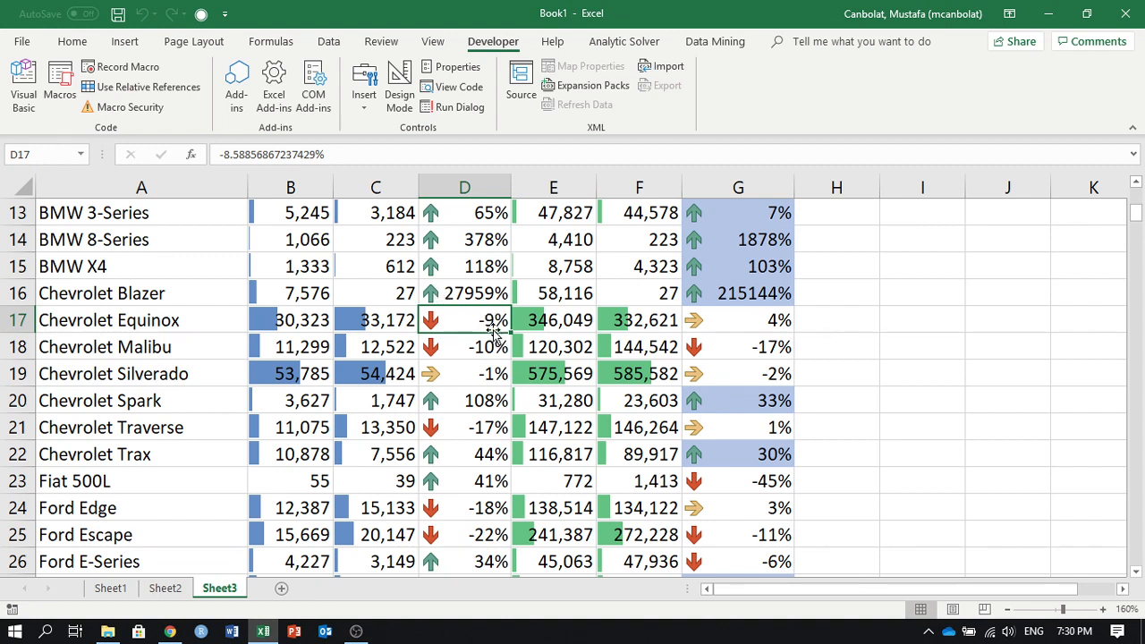
left_click(291, 324)
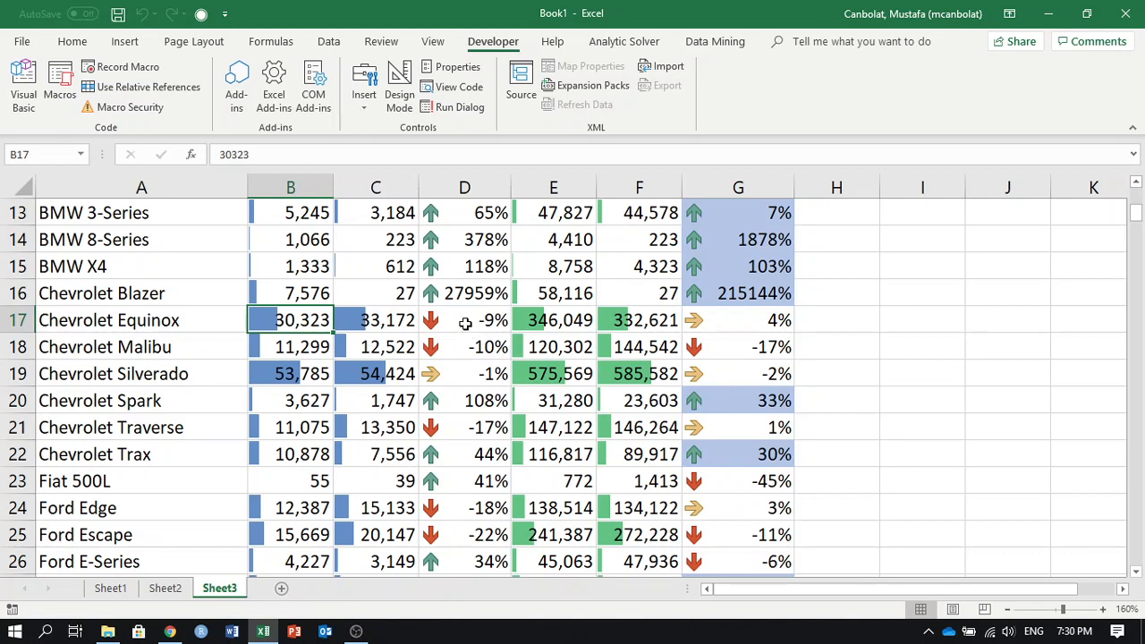
- Review the full list of extracted models on Sheet3 against the Month >10000 or Change >0.2 criteria
scroll(465, 324, "up", 4)
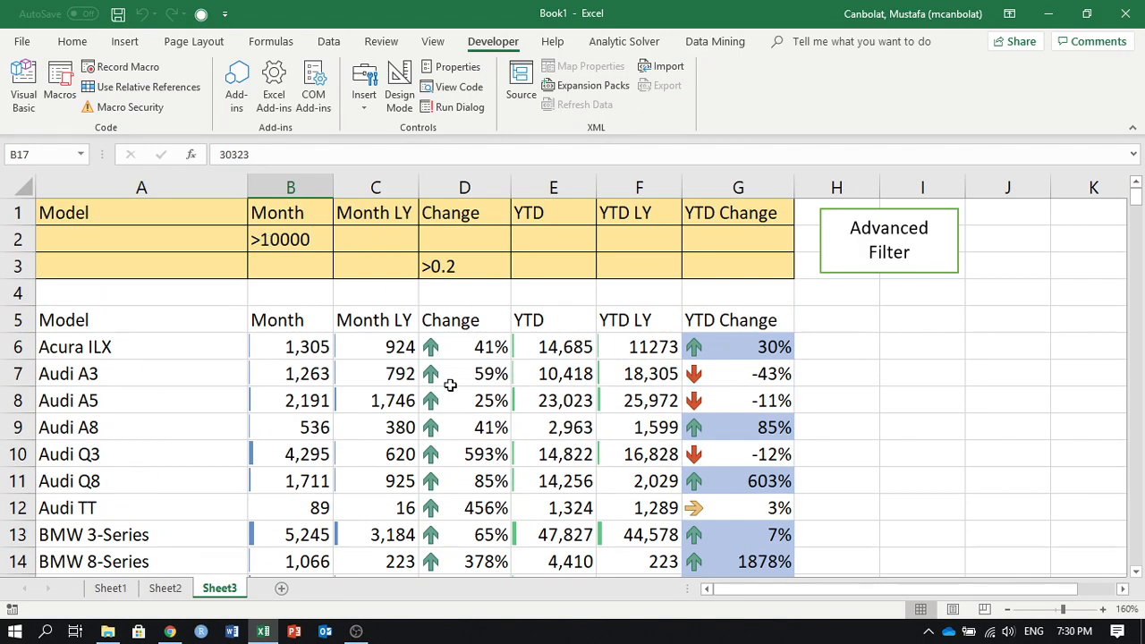
scroll(450, 385, "down", 7)
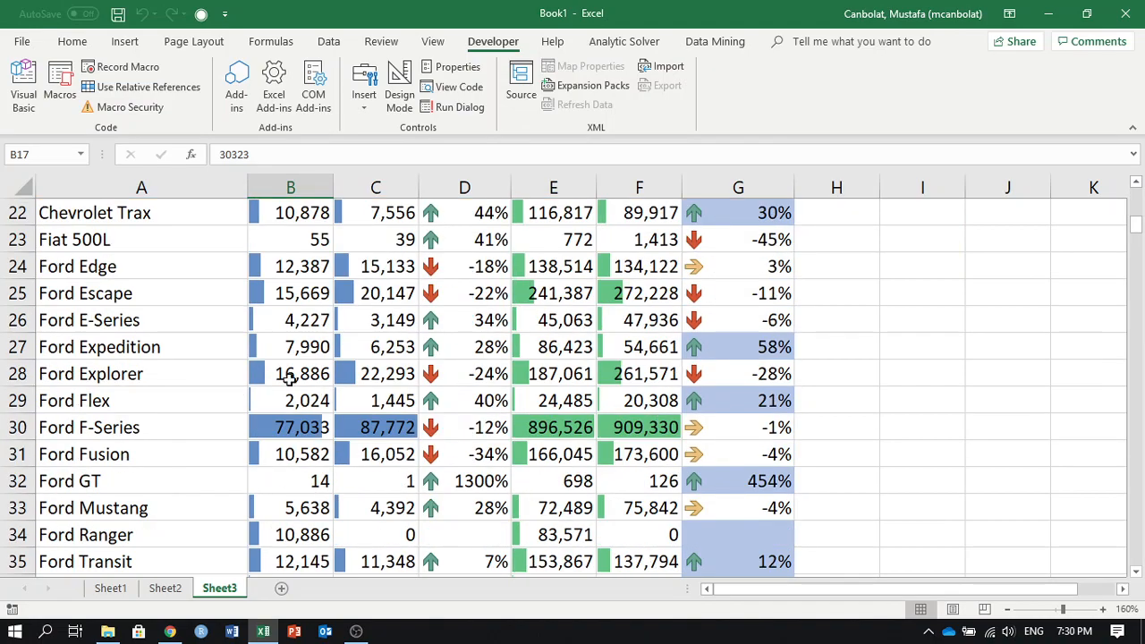
scroll(217, 379, "up", 7)
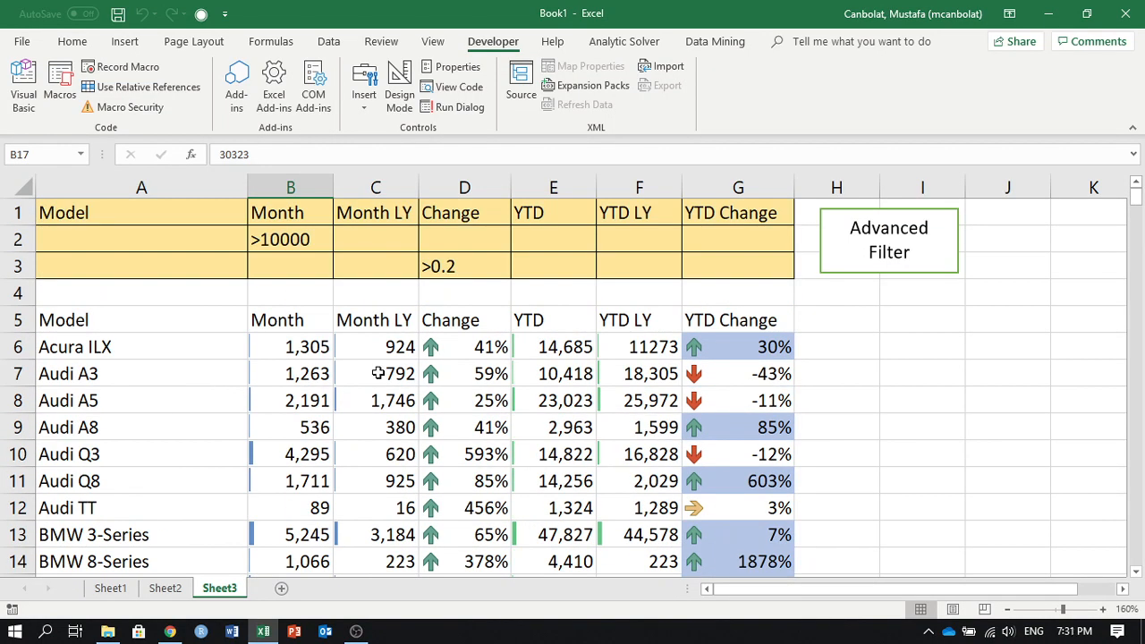
scroll(378, 373, "down", 11)
scroll(379, 374, "up", 11)
scroll(378, 374, "down", 10)
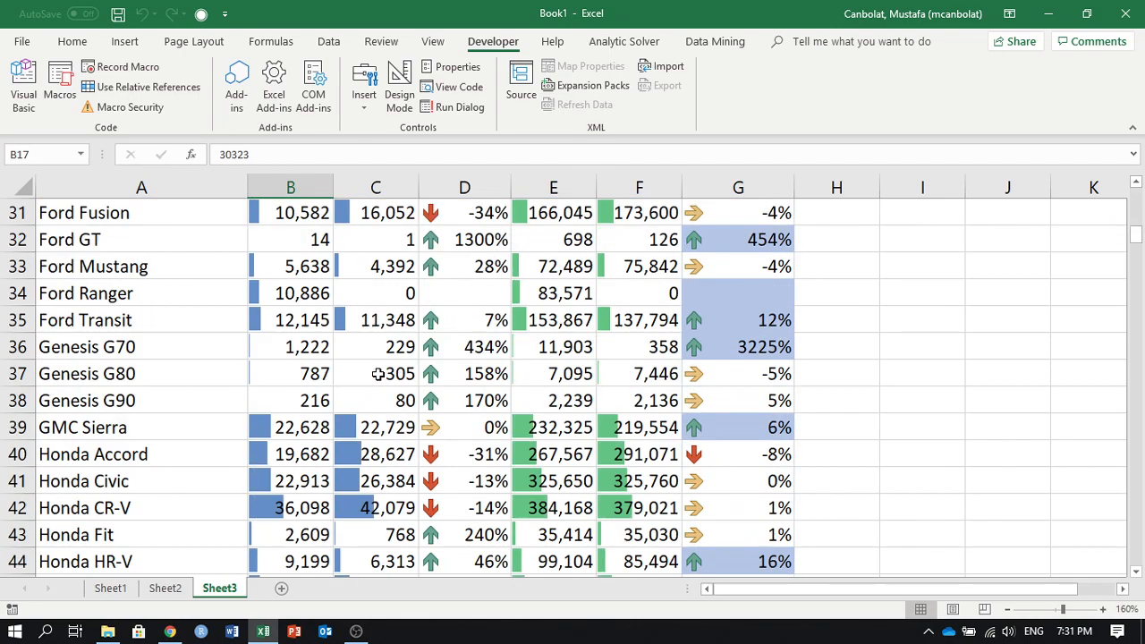
scroll(378, 373, "down", 3)
scroll(362, 360, "down", 6)
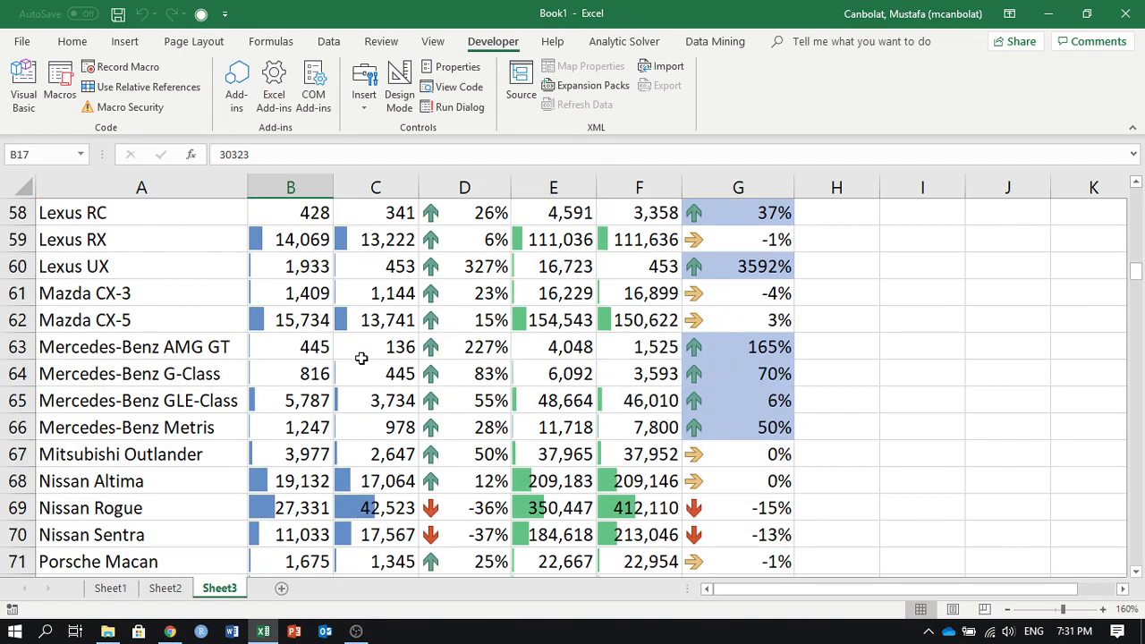
scroll(361, 357, "down", 13)
scroll(361, 358, "up", 18)
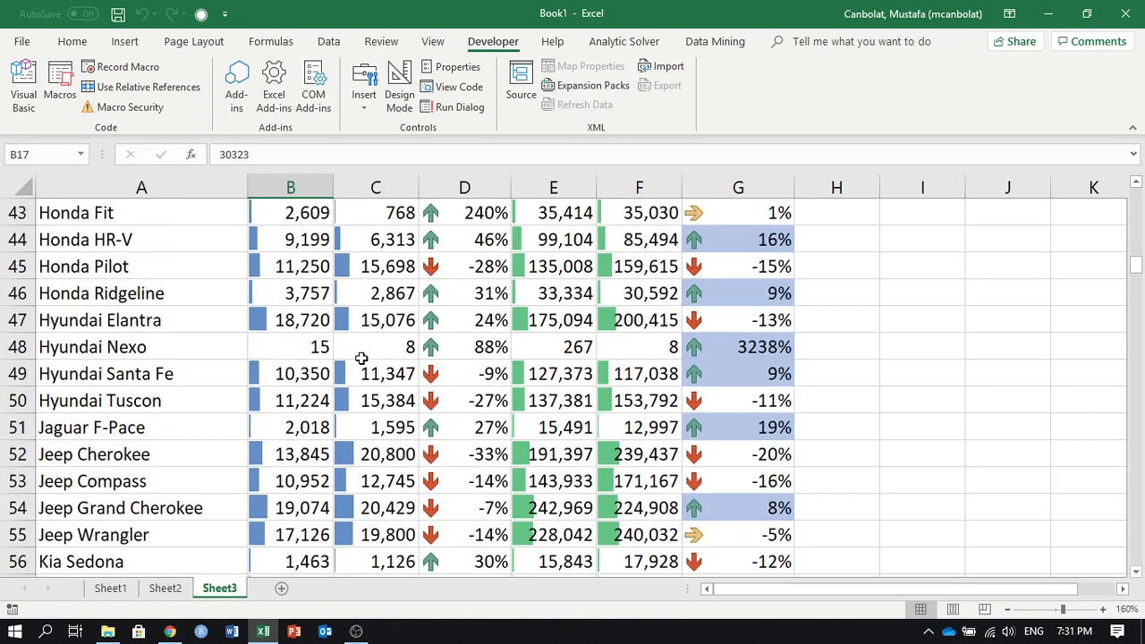
scroll(361, 358, "up", 8)
scroll(361, 358, "up", 6)
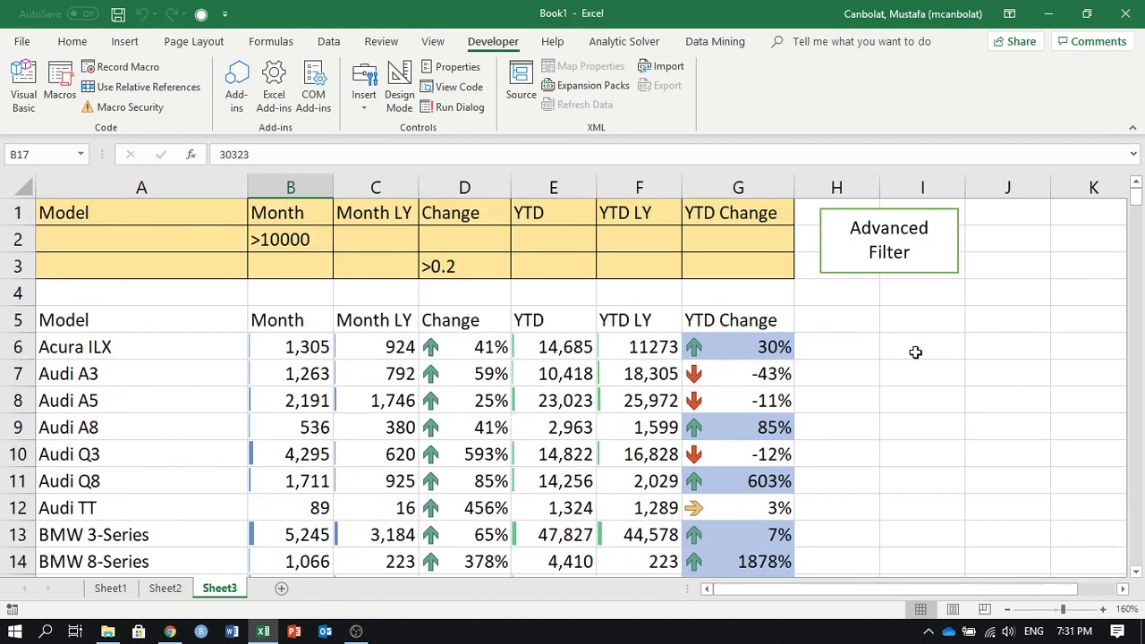